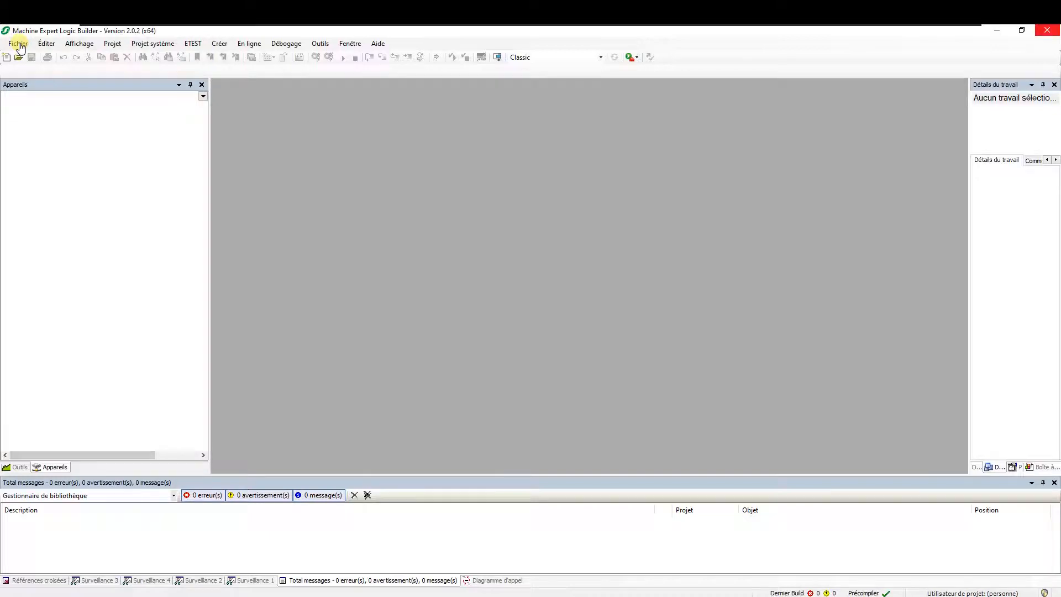
Create a default project with the TM262M35MESS8T controller, named "ME V2.0.2 - M262 - LXM32S - LXM32S"
left_click(20, 45)
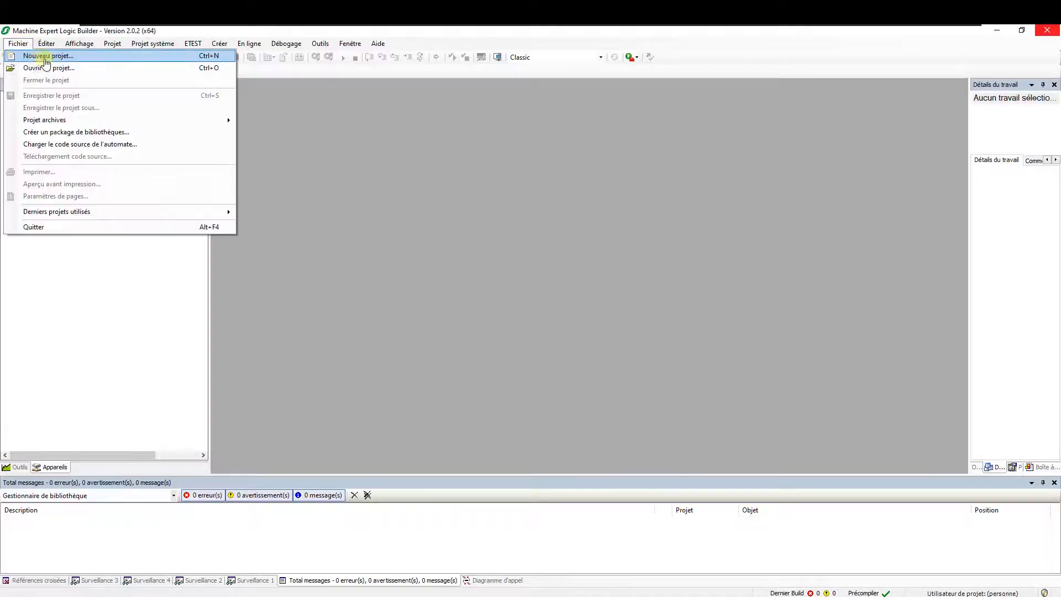
left_click(46, 62)
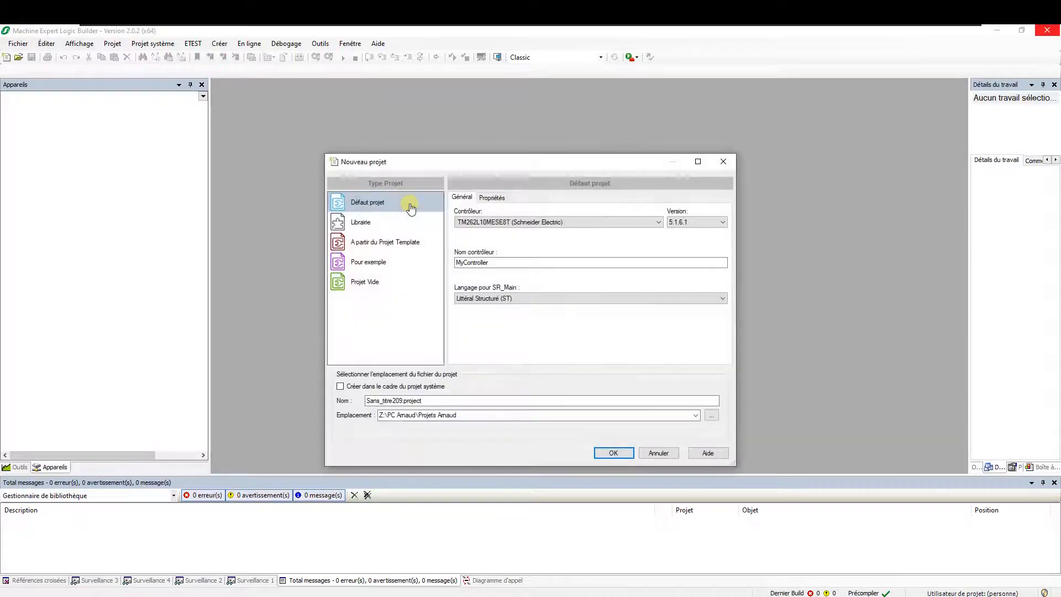
left_click(489, 221)
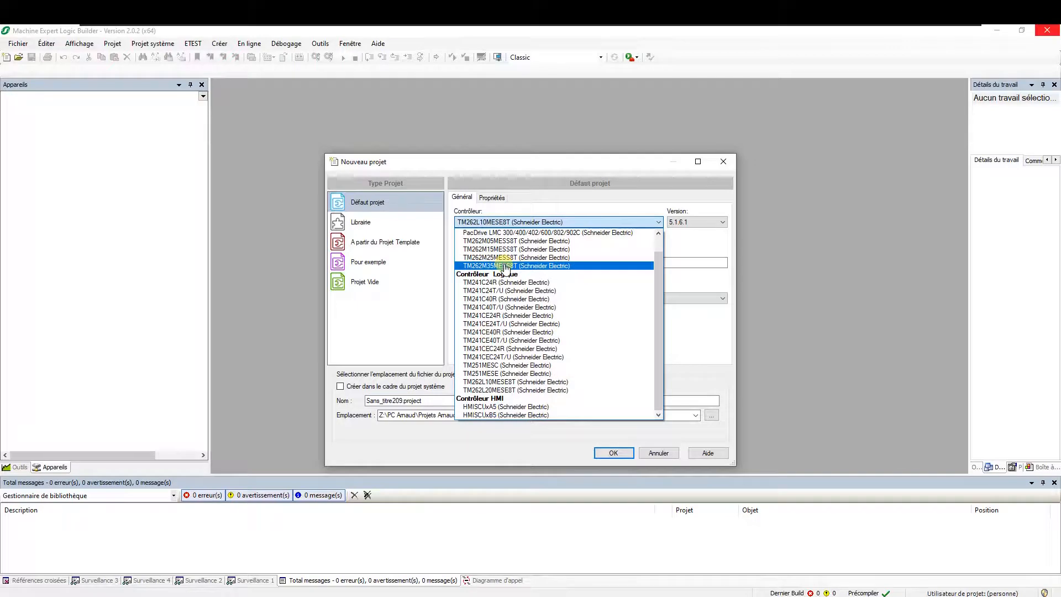
left_click(507, 266)
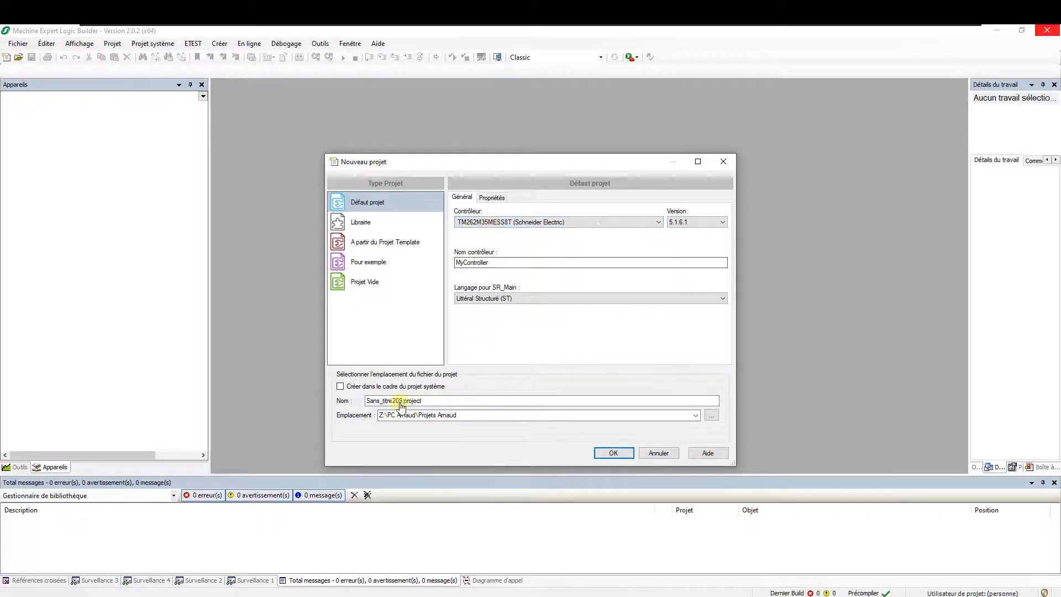
left_click_drag(402, 401, 304, 398)
type("ME")
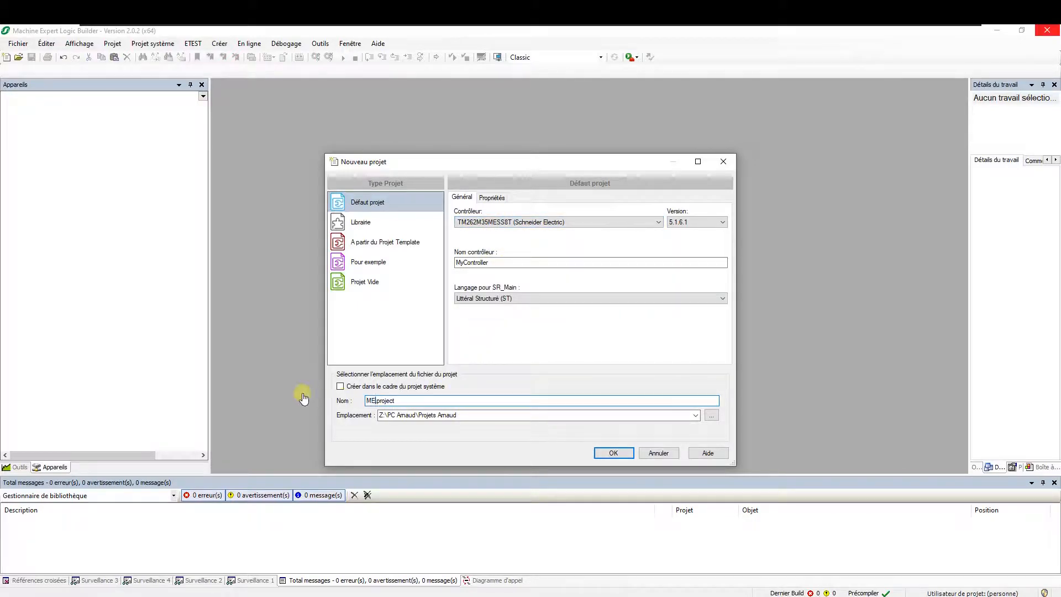
type(" V2.0.2 - M262 - LXM32S - LXM32S.")
left_click(611, 453)
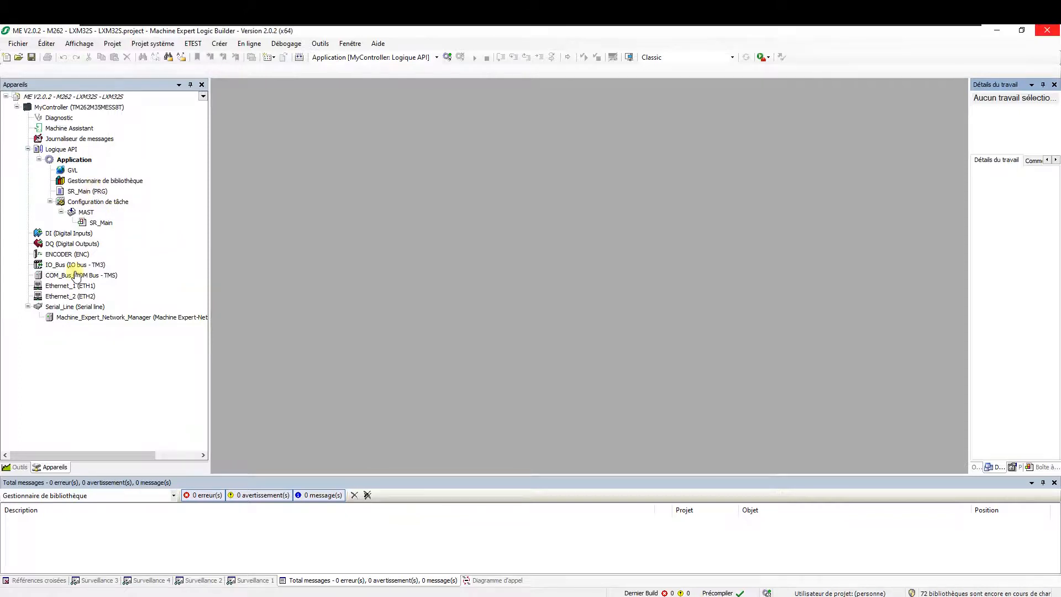
Add two TMSES4 four-port Ethernet communication modules under COM_Bus
right_click(73, 278)
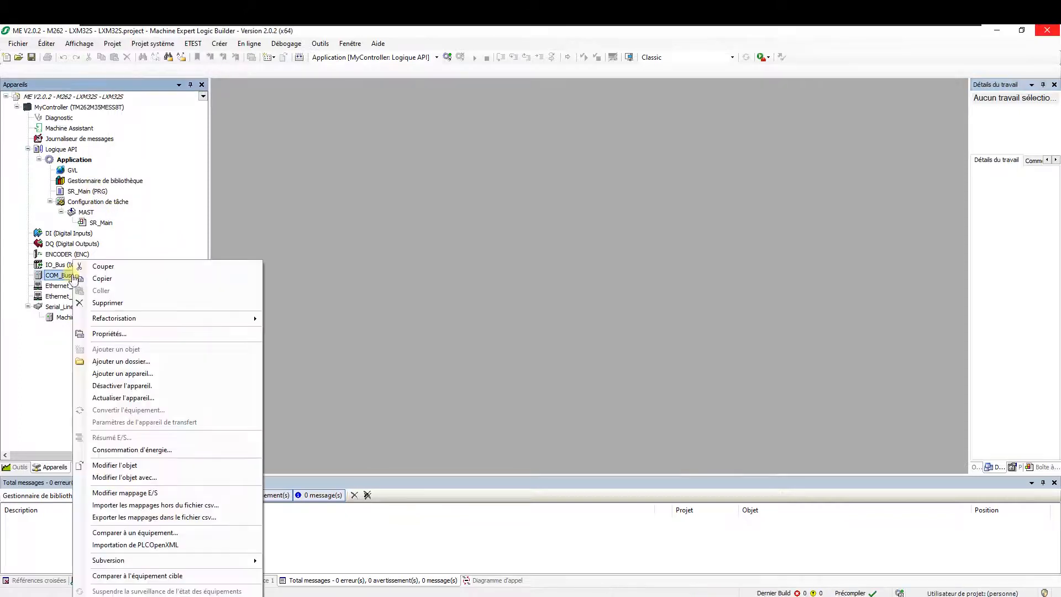
left_click(140, 375)
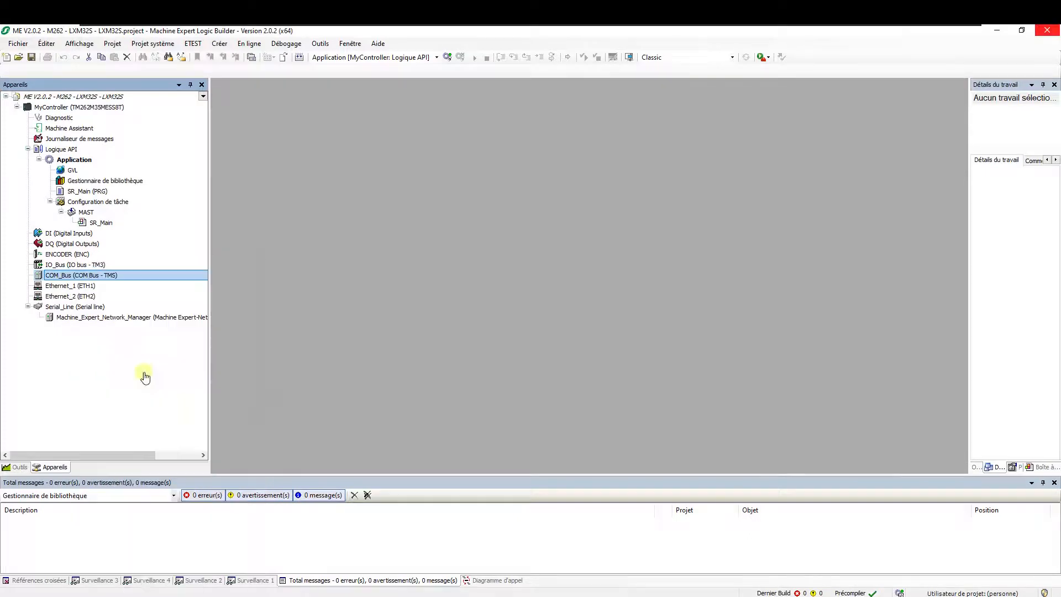
left_click(287, 230)
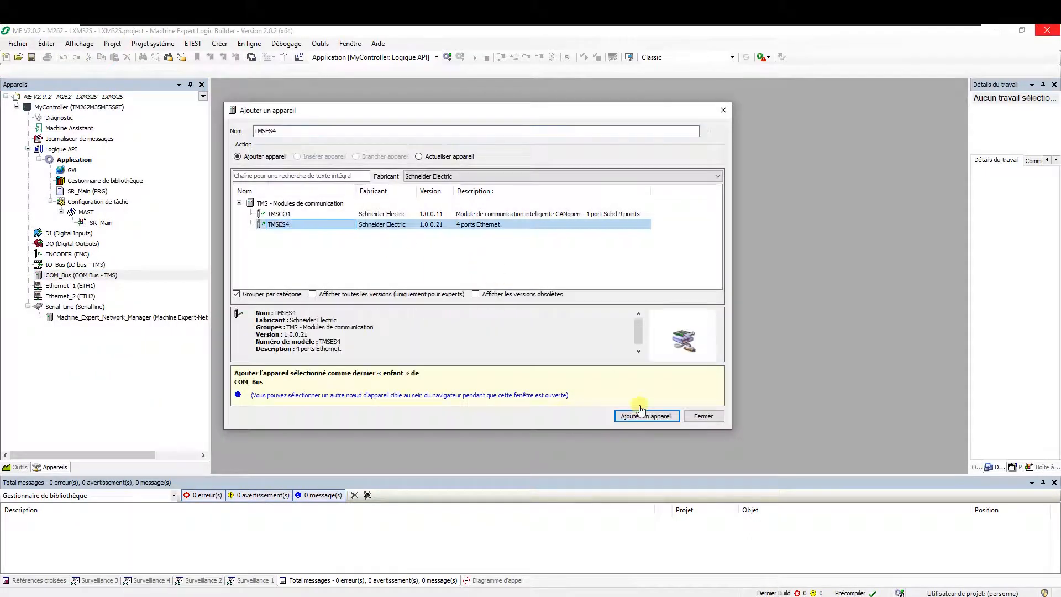
left_click(646, 416)
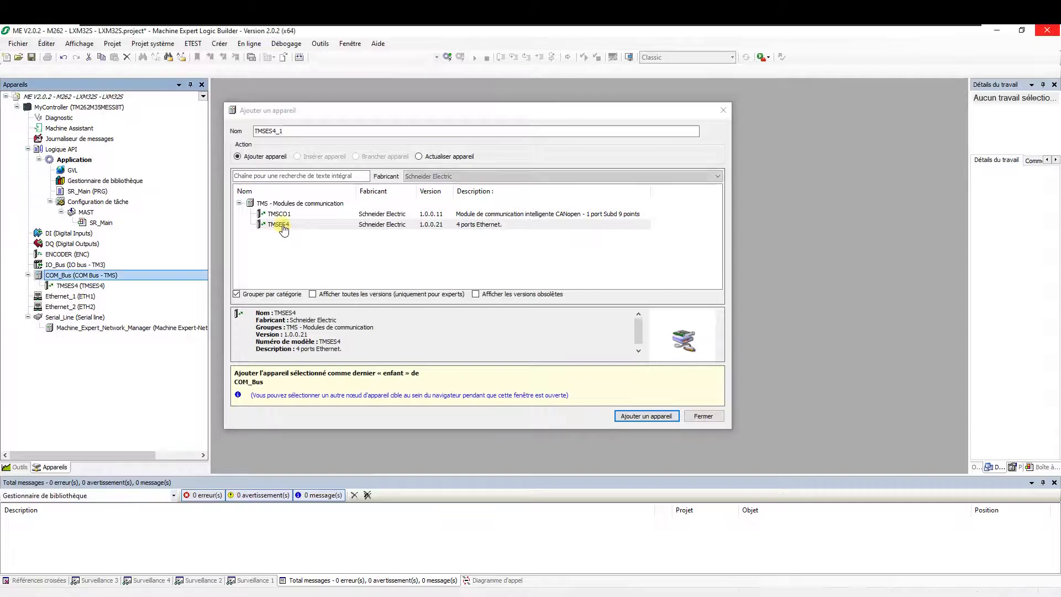
left_click(632, 418)
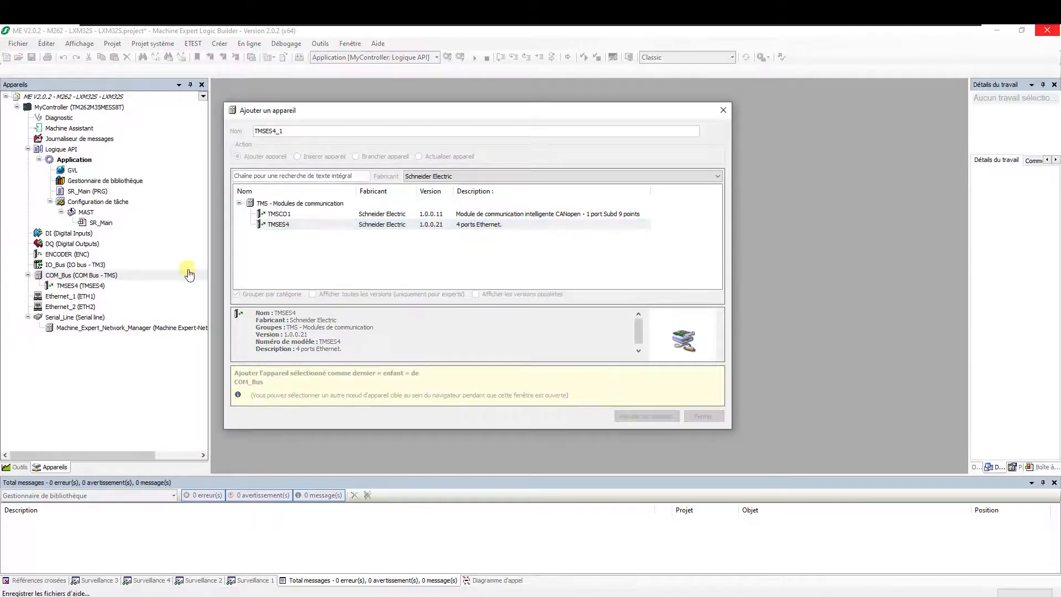
left_click(699, 417)
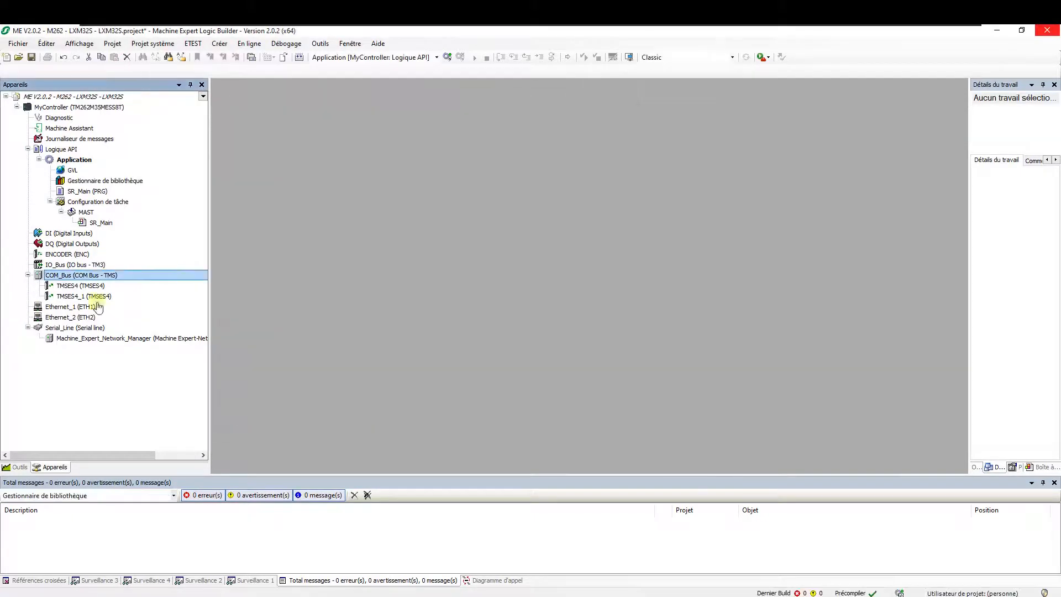
Give the TMSES4_1 module fixed IP address 192.168.0.62 and subnet mask 255.255.255.0, and activate the SNMP, WebVisualisation and Modbus server protocols
left_click(77, 296)
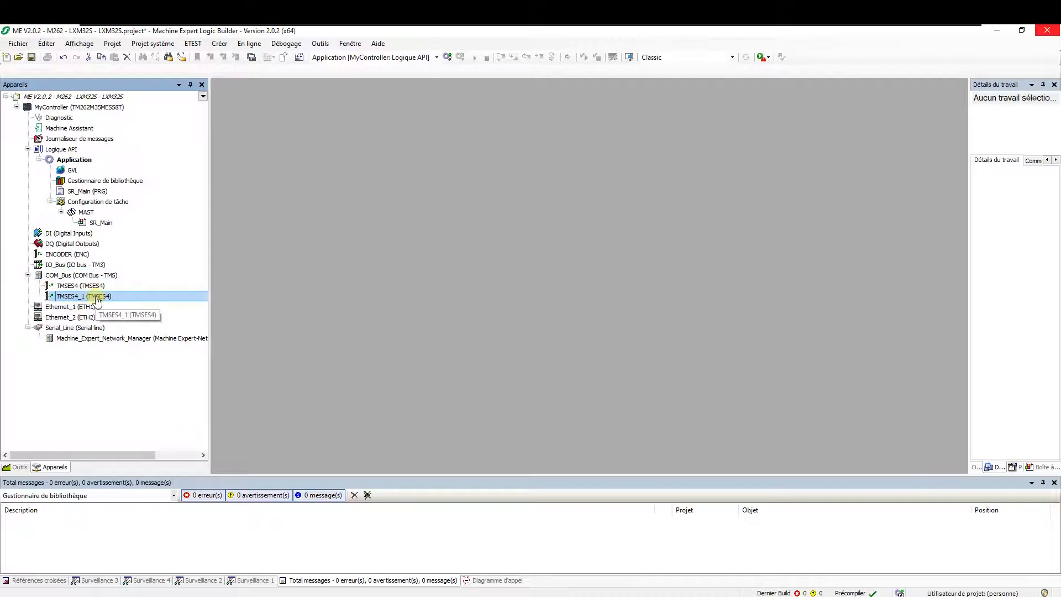
double_click(97, 300)
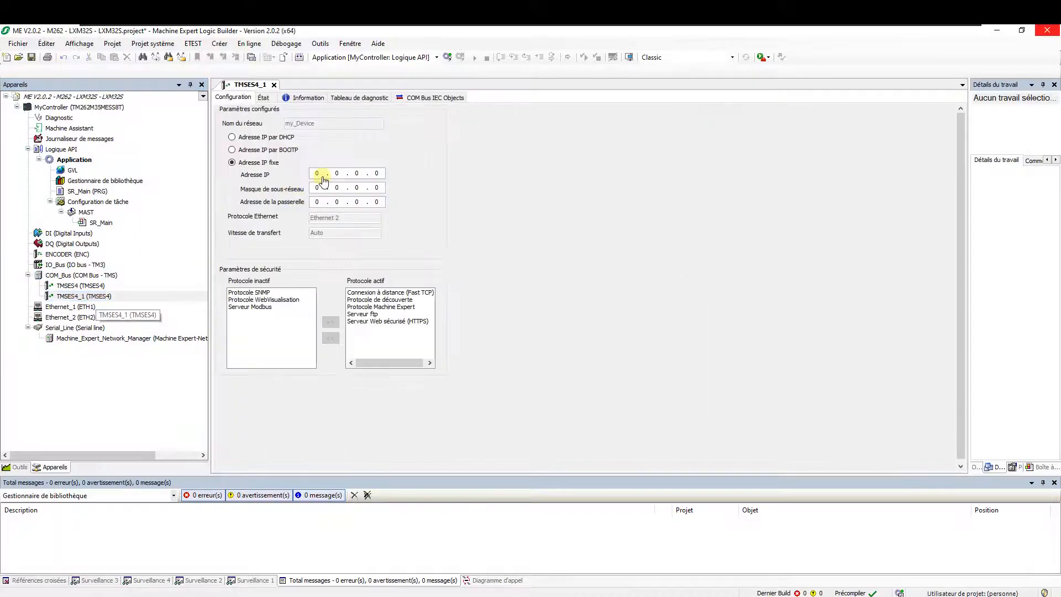
left_click(321, 176)
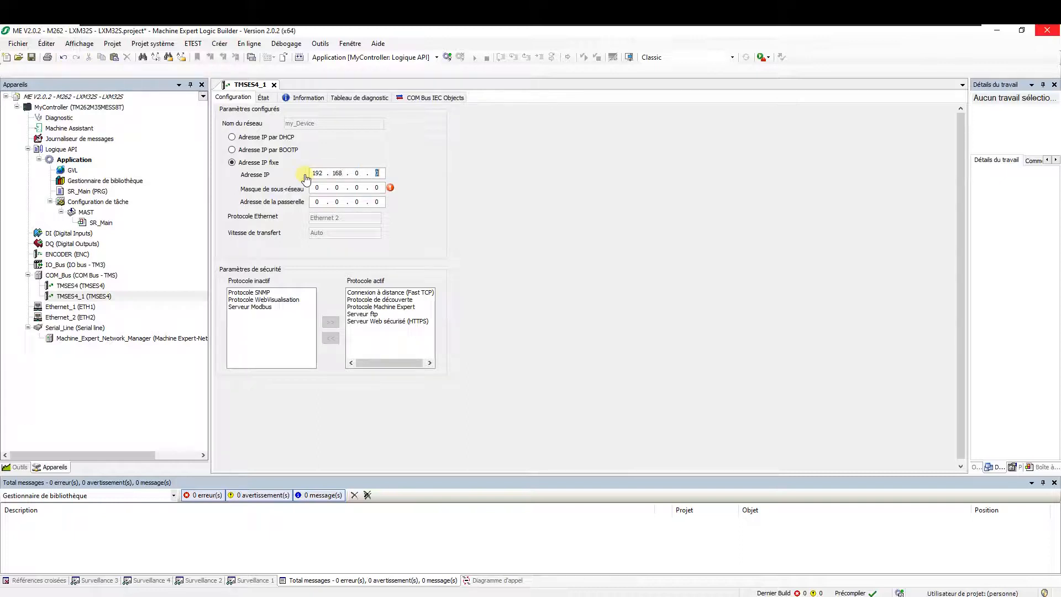
type("255 . 255 . 255")
left_click_drag(277, 292, 341, 310)
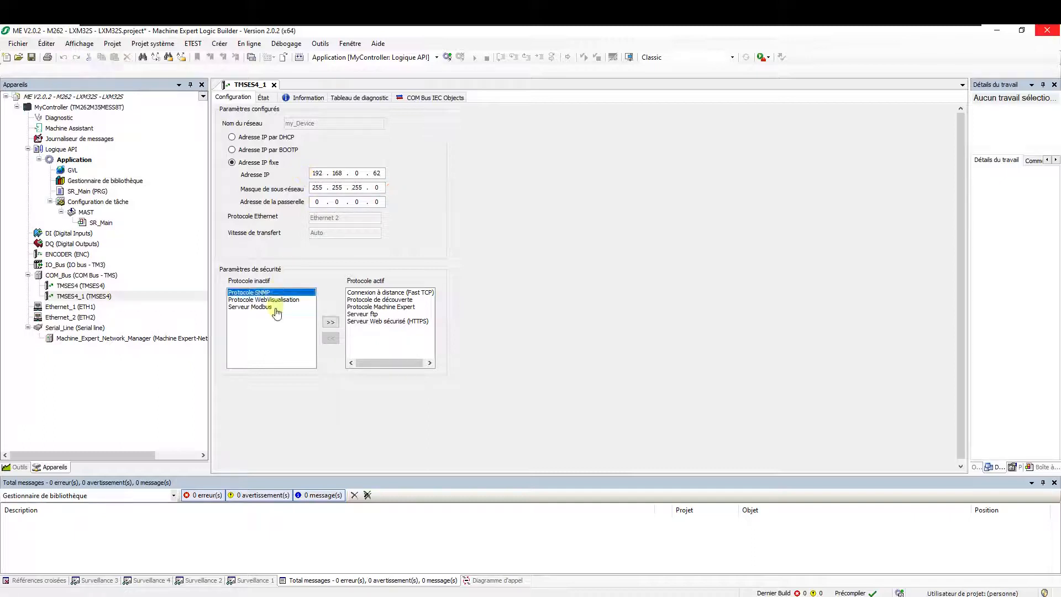
left_click(330, 322)
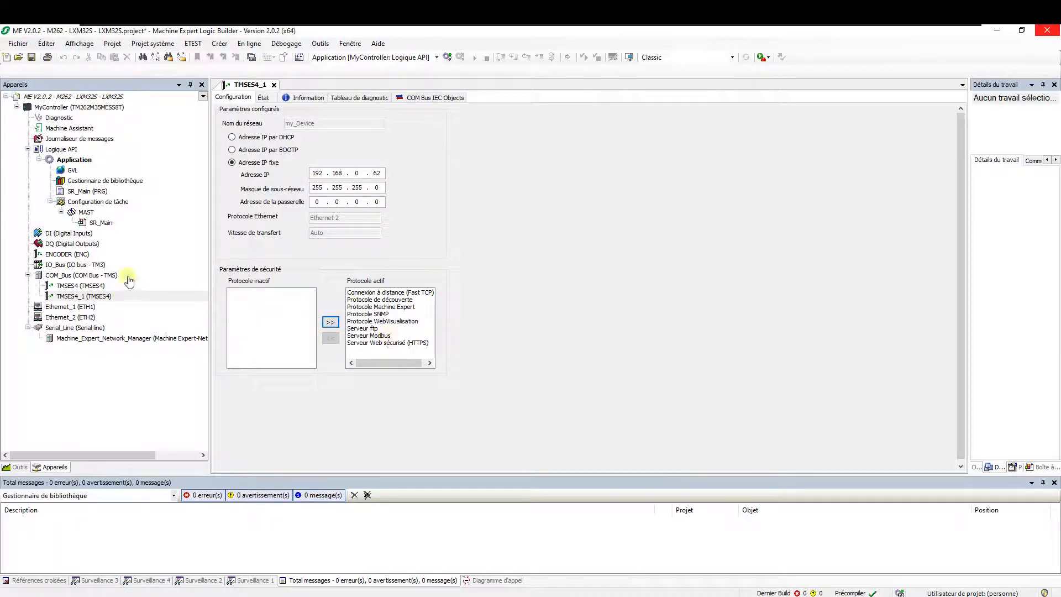
Add a Sercos Master protocol manager under Ethernet_1
left_click(84, 309)
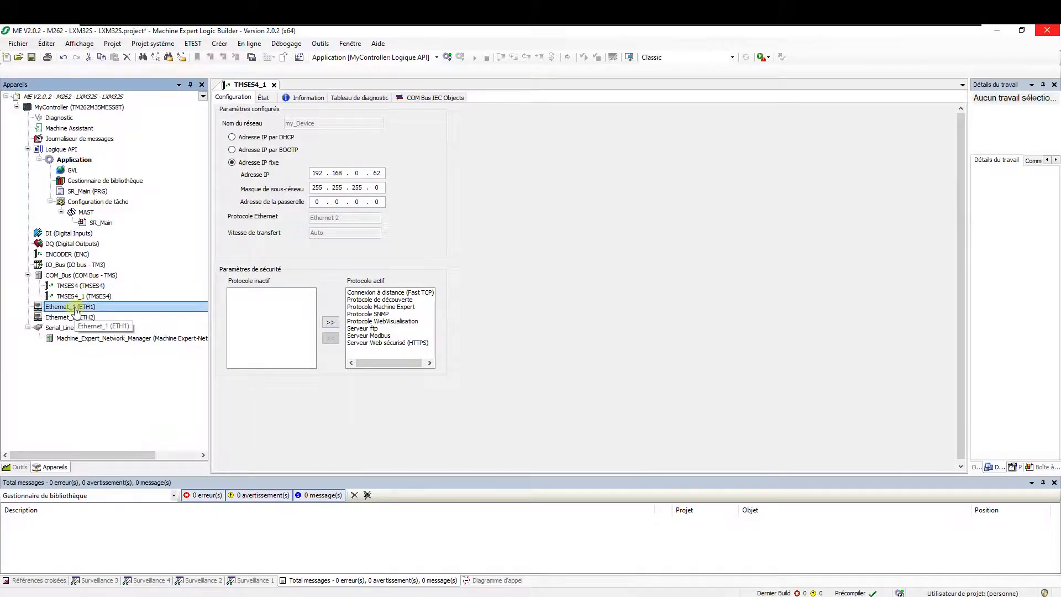
right_click(75, 311)
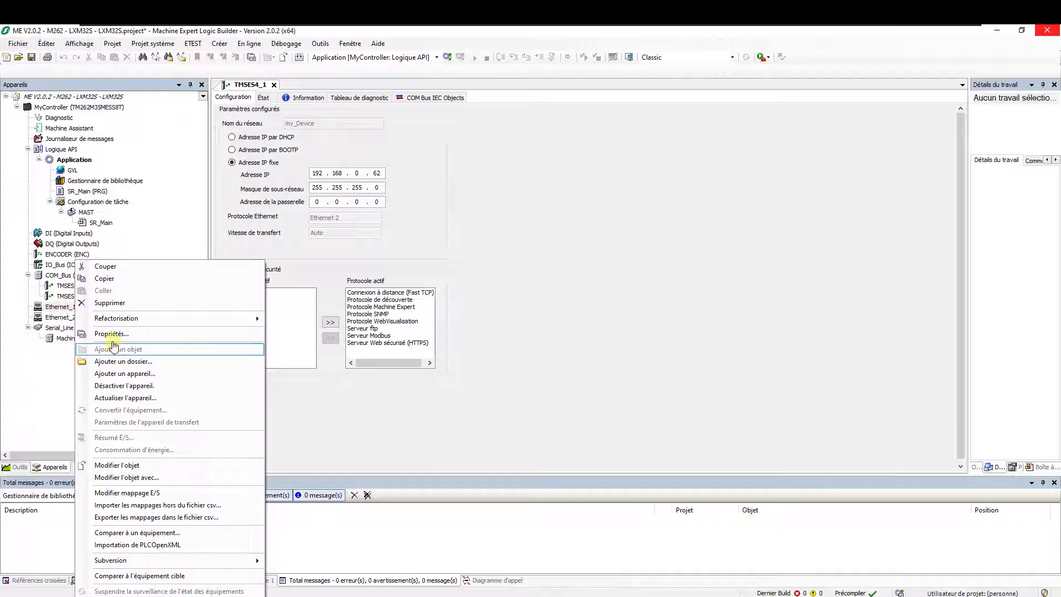
left_click(137, 373)
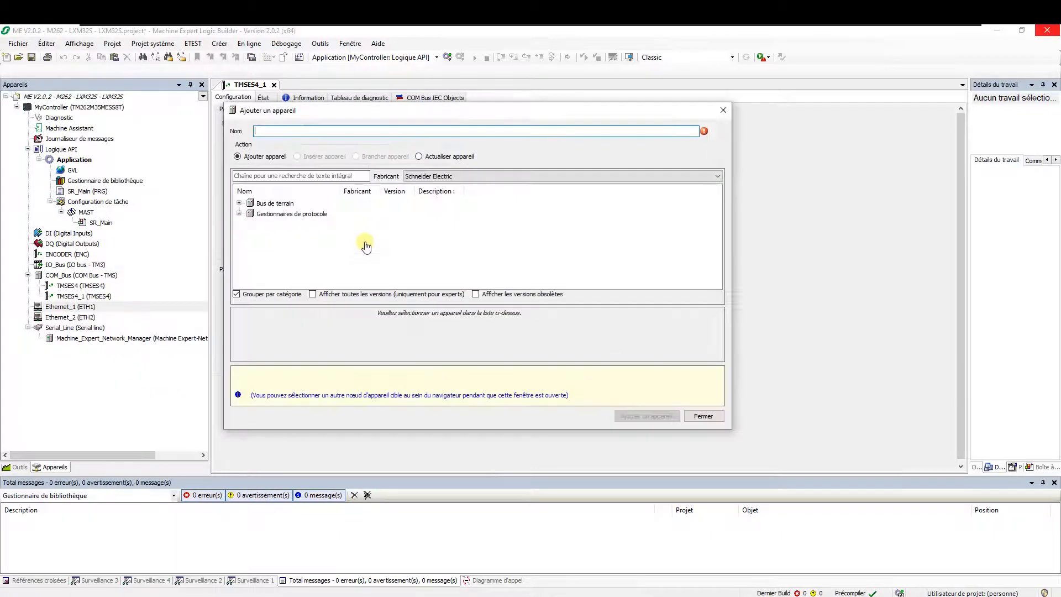
left_click(239, 214)
left_click(281, 256)
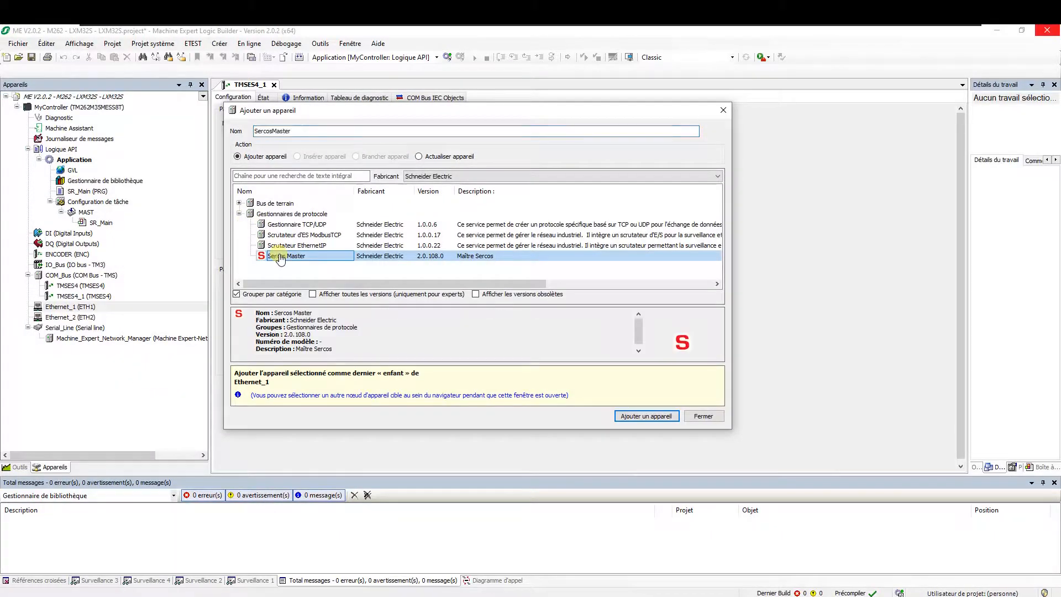
left_click(643, 417)
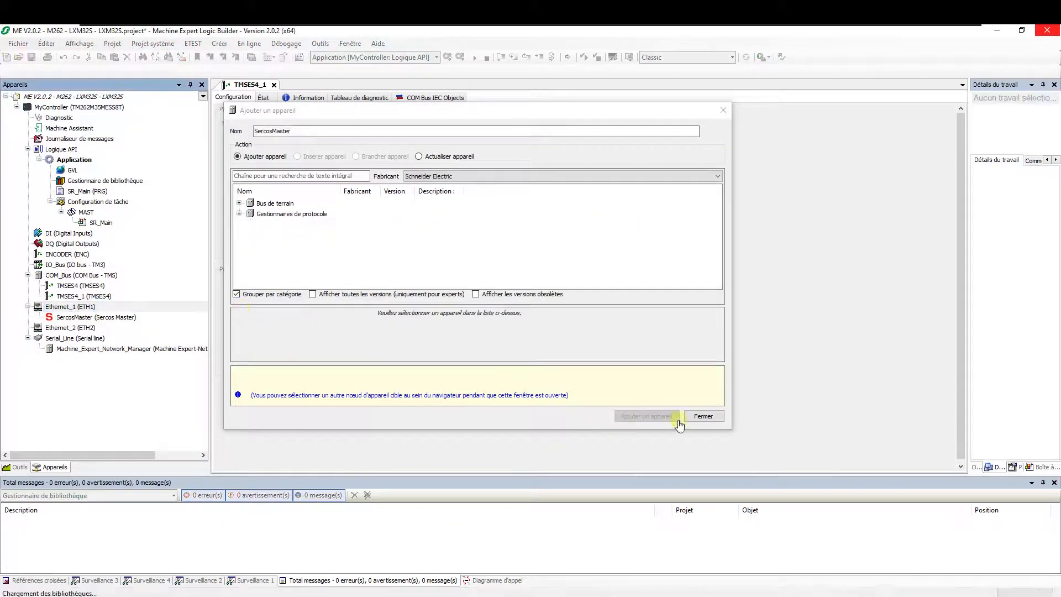
left_click(691, 419)
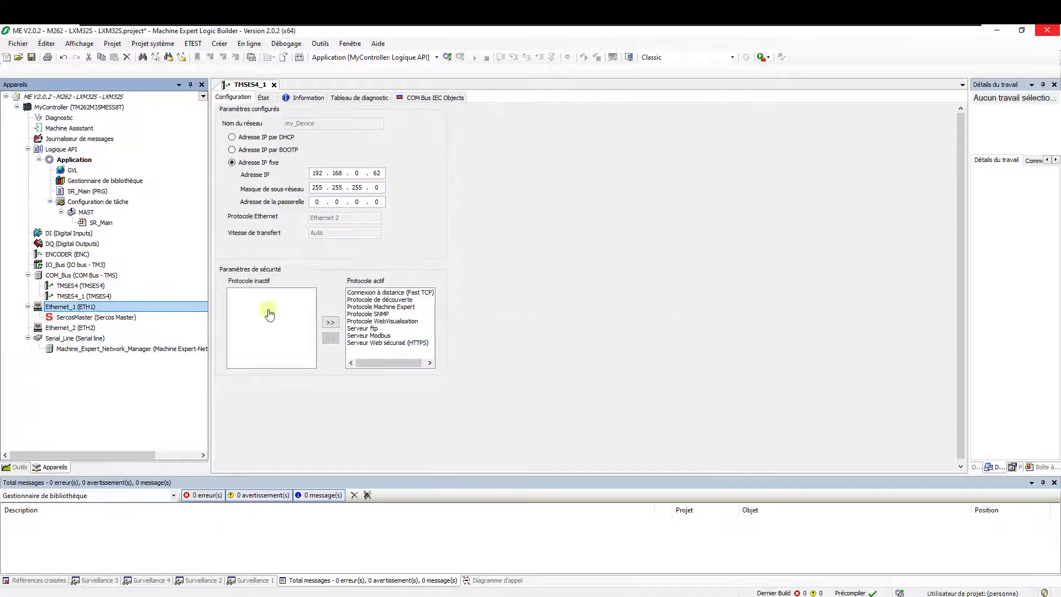
Start adding a function from a template to the Application, named Axe_1 and based on Lexium_32S_Sercos from Sercos Device Modules 1.1.2.0
right_click(75, 160)
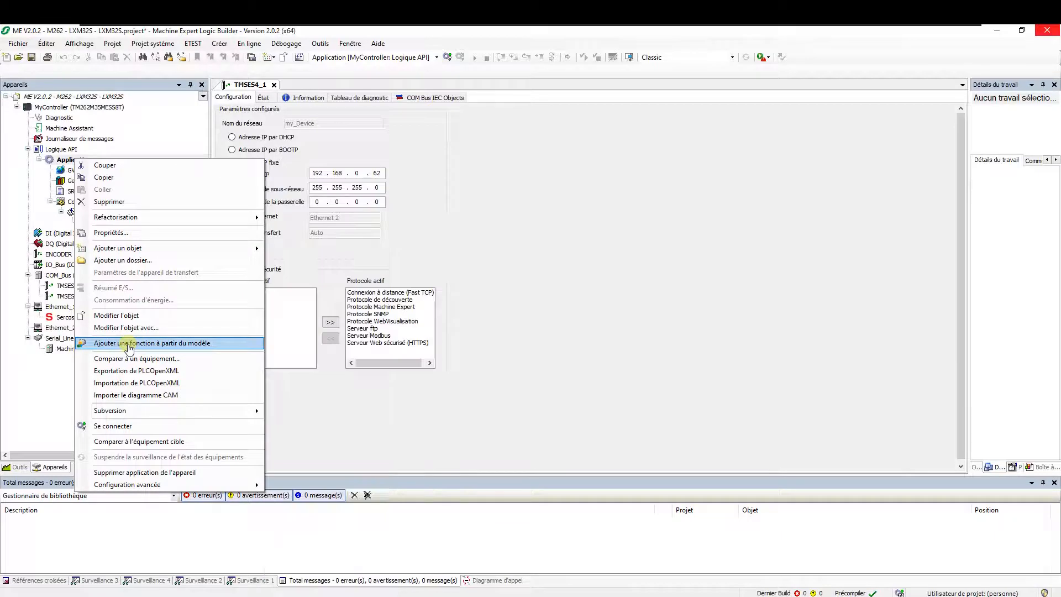
left_click(129, 343)
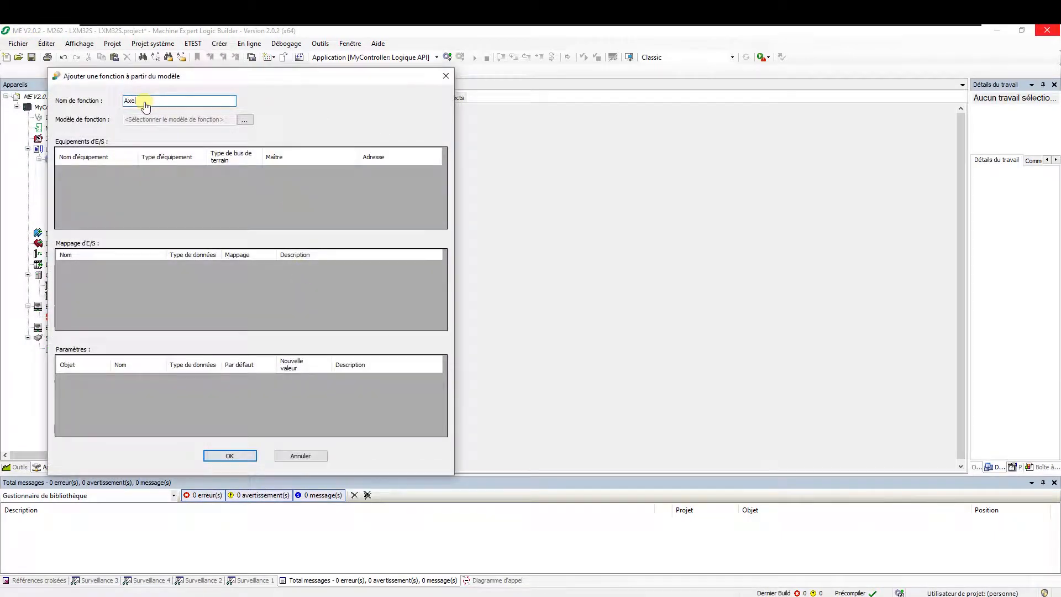
type("Axe_1")
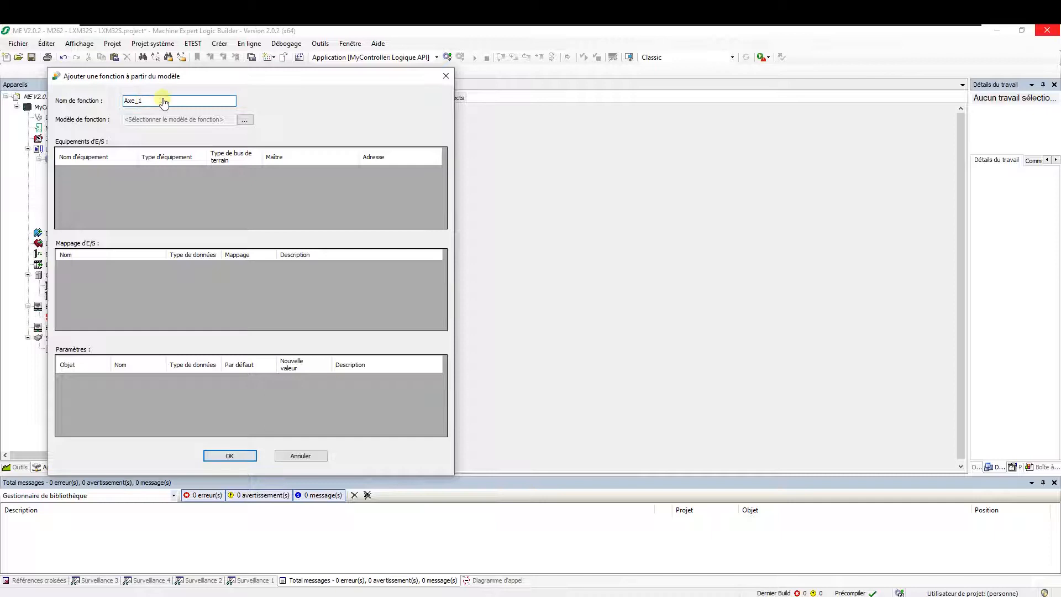
left_click(245, 120)
scroll(164, 180, "down", 3)
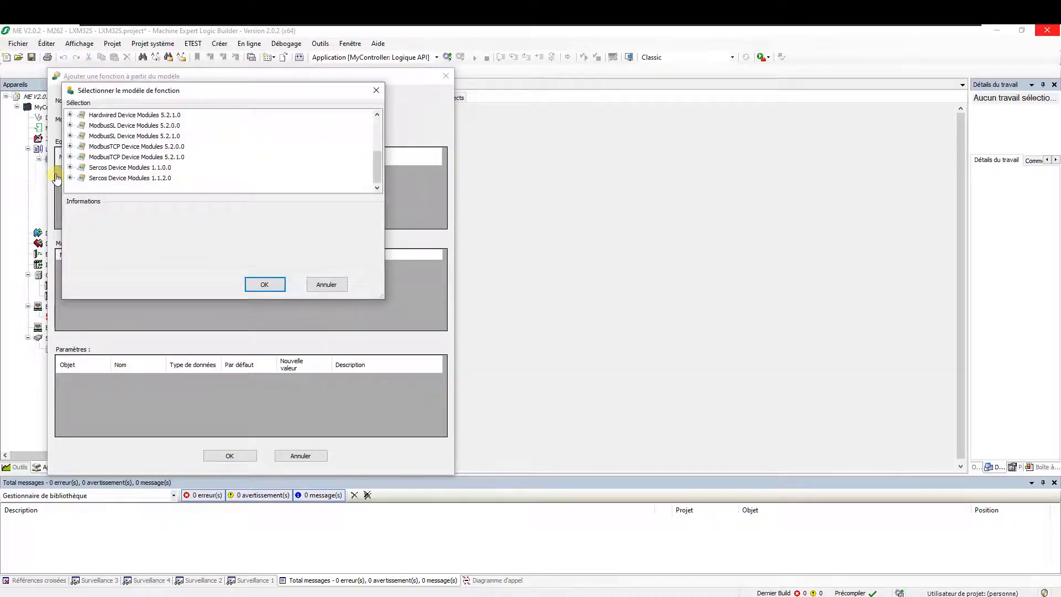
left_click(69, 178)
left_click(133, 188)
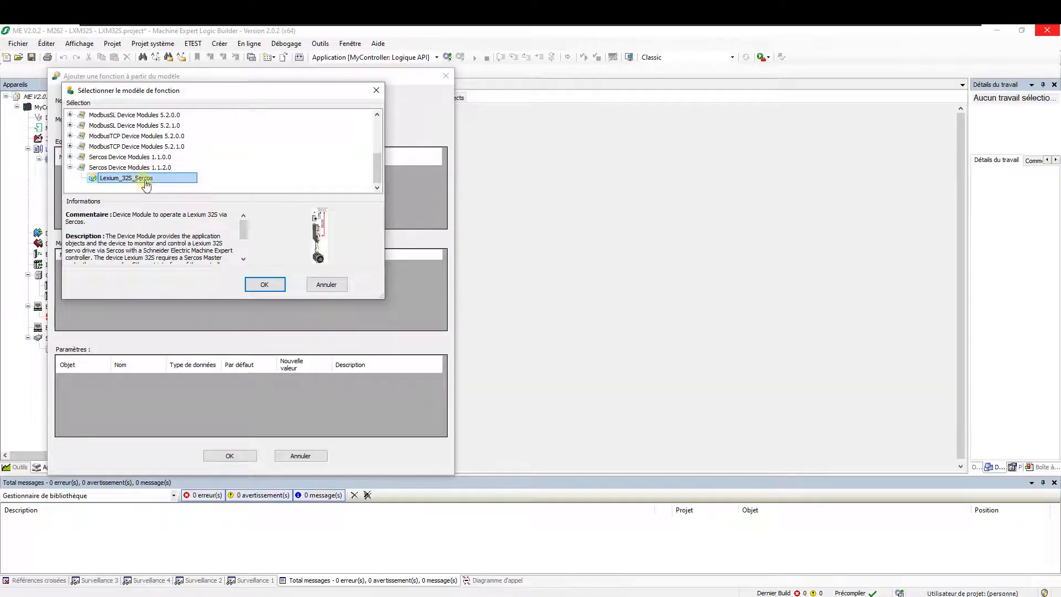
left_click(265, 285)
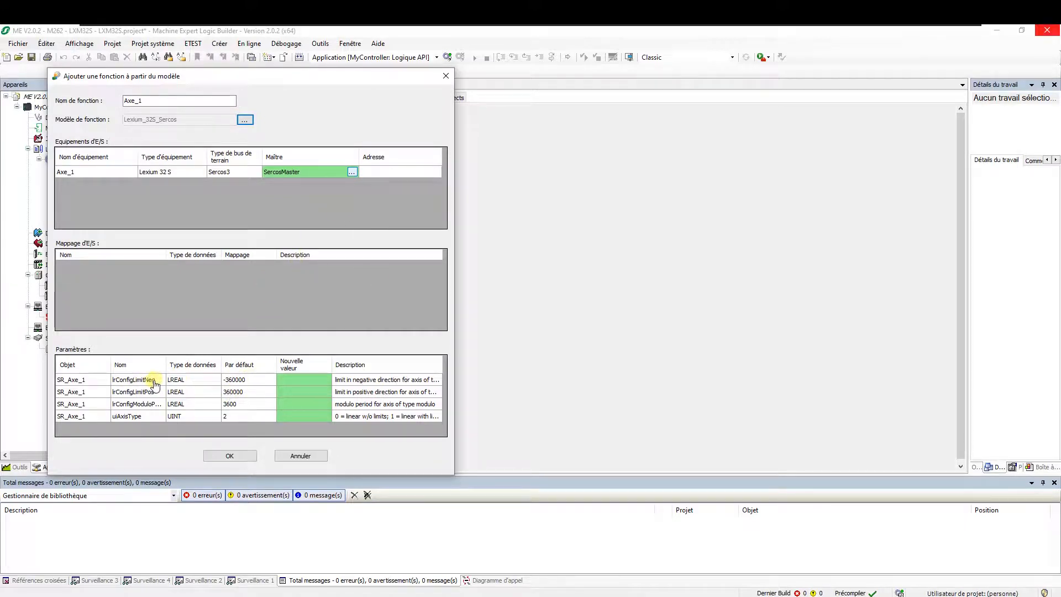
Examine the Axe_1 template parameters for axis limits, modulo period and axis type, resizing the columns to read names and descriptions
left_click(228, 381)
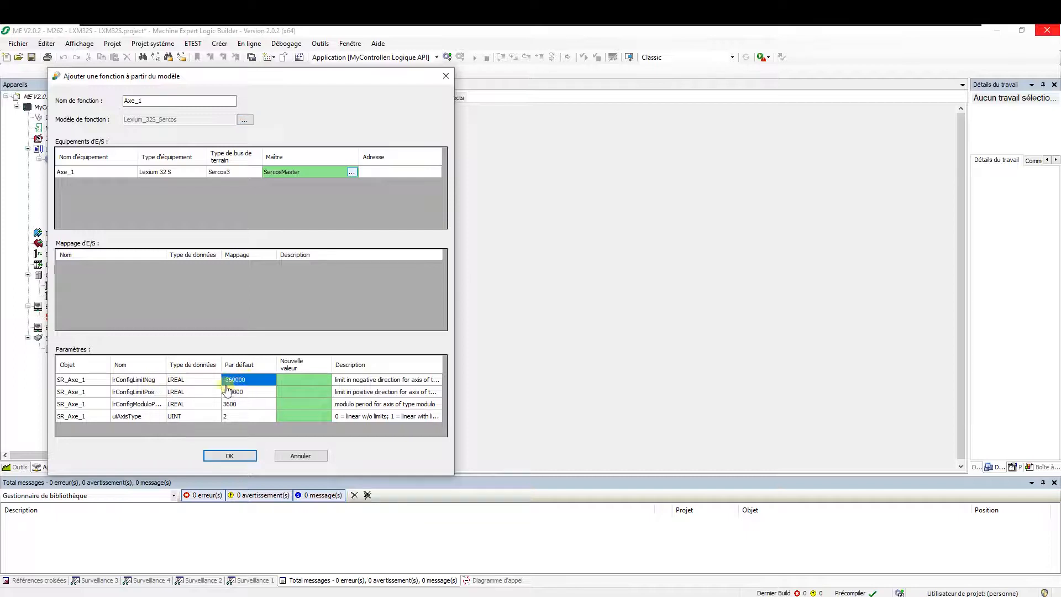
left_click(153, 393)
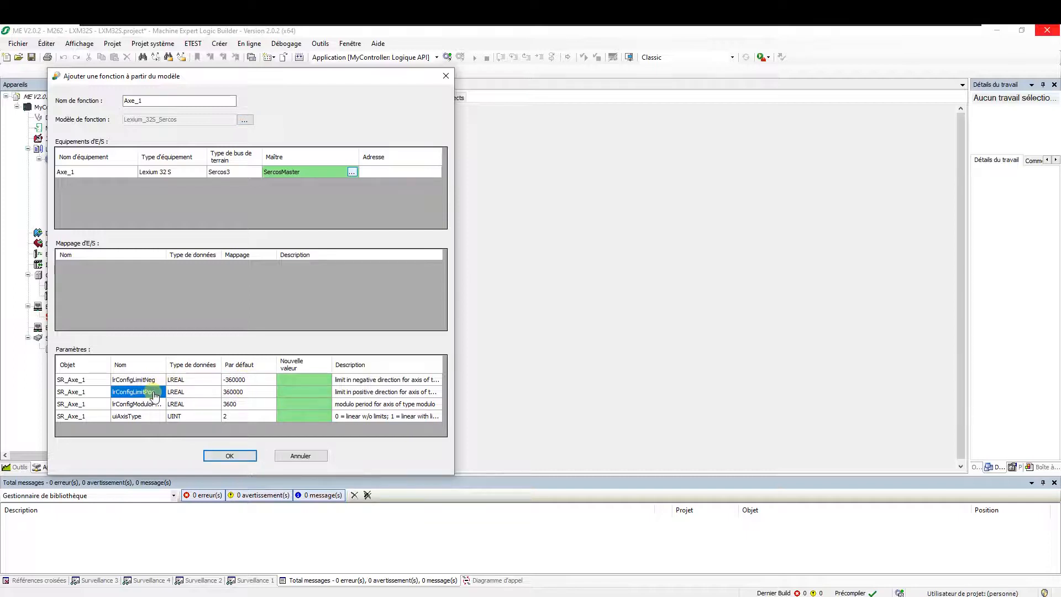
left_click_drag(166, 366, 182, 368)
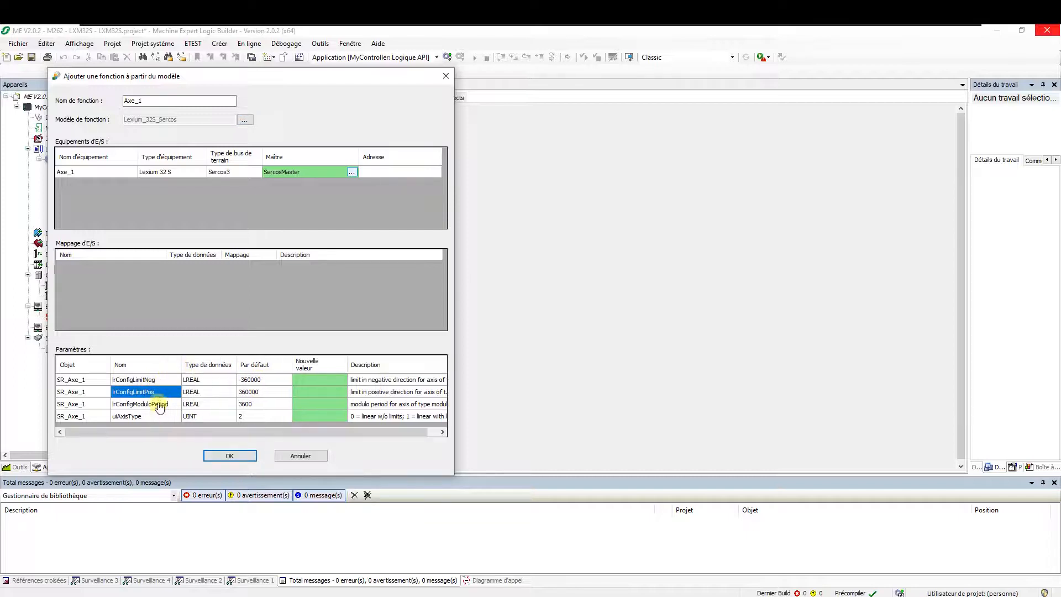
left_click(161, 404)
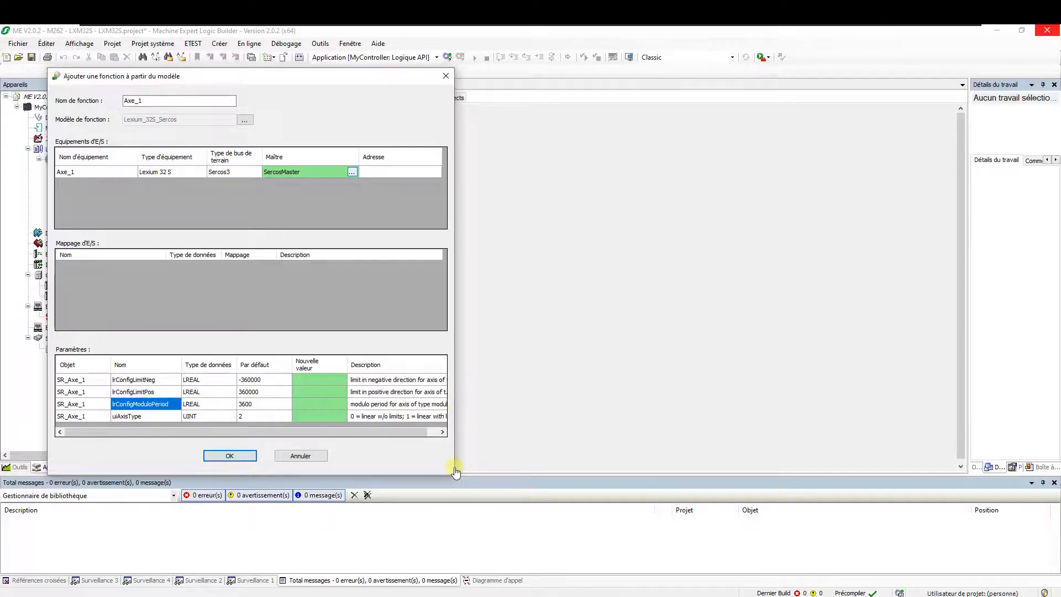
left_click(434, 432)
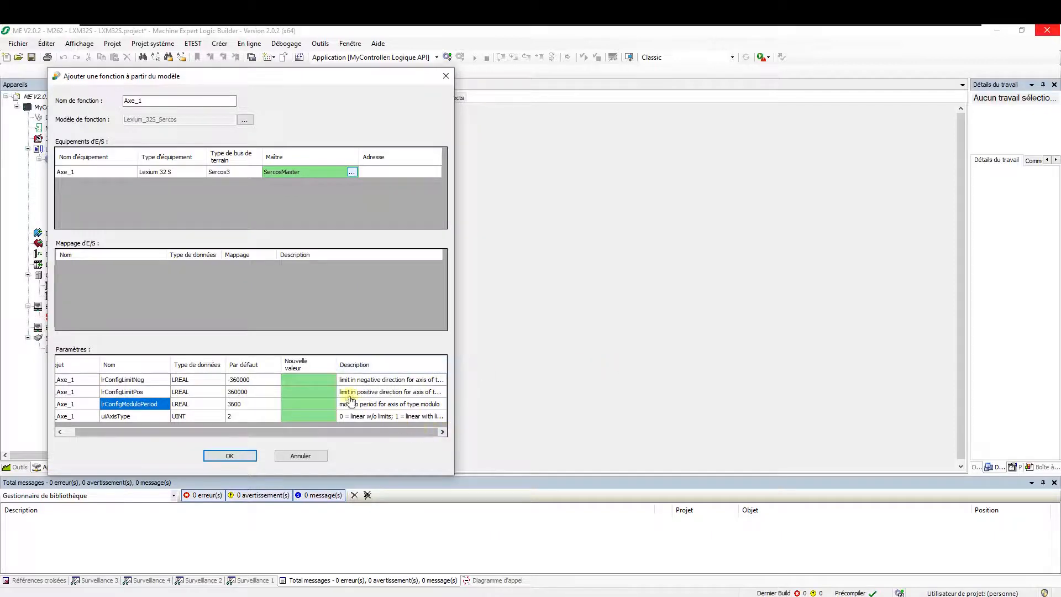
left_click_drag(339, 369, 310, 369)
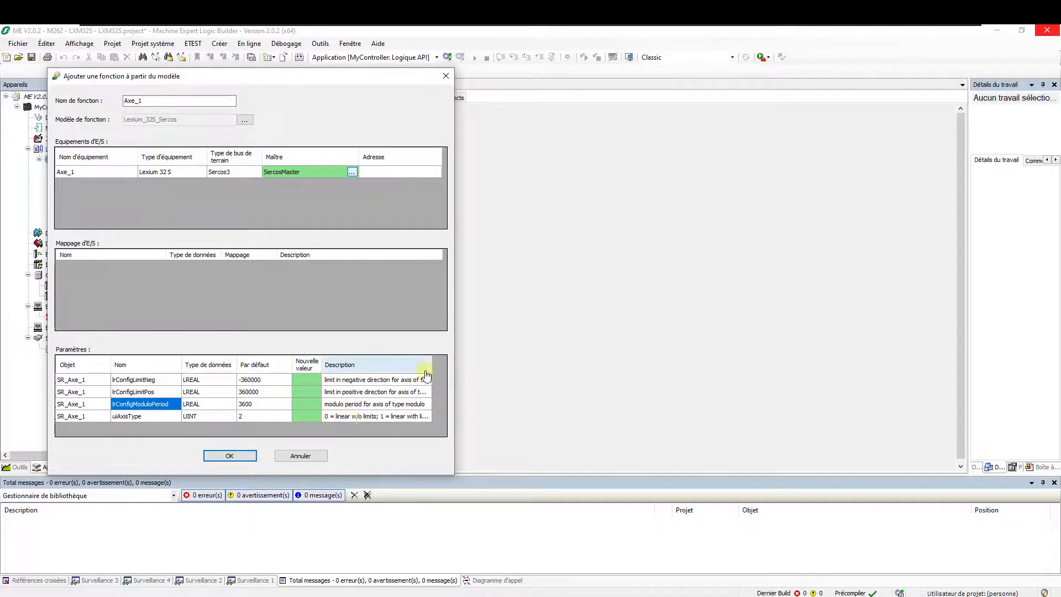
left_click_drag(431, 366, 533, 370)
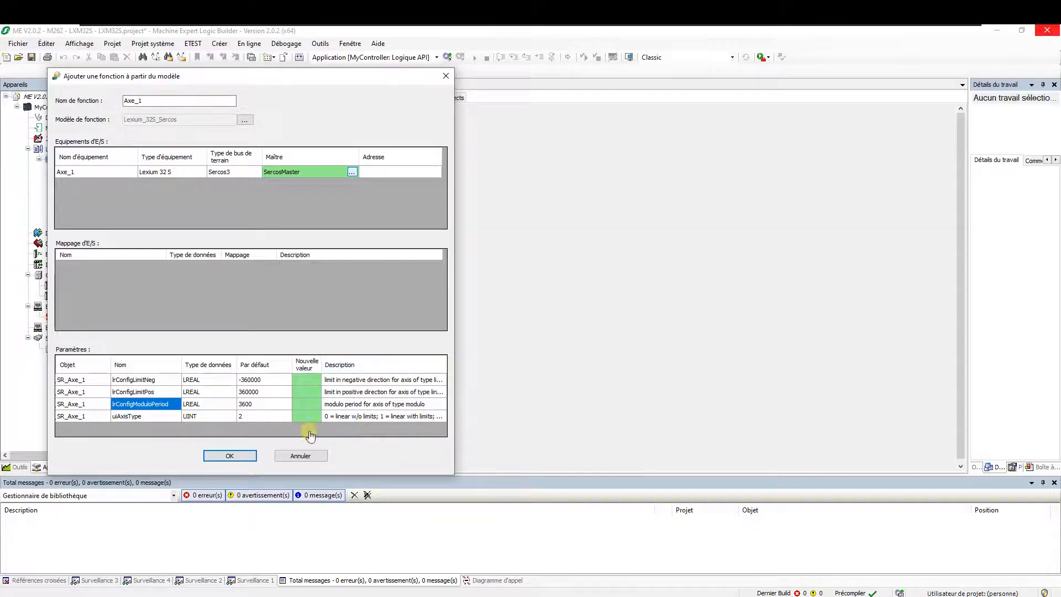
left_click_drag(292, 365, 266, 365)
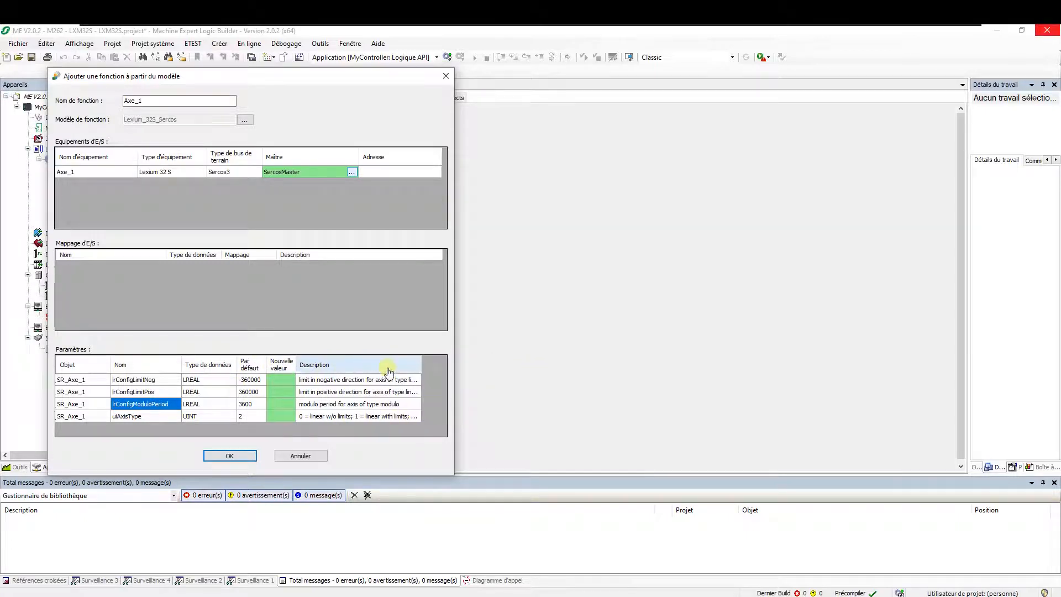
left_click_drag(422, 368, 448, 360)
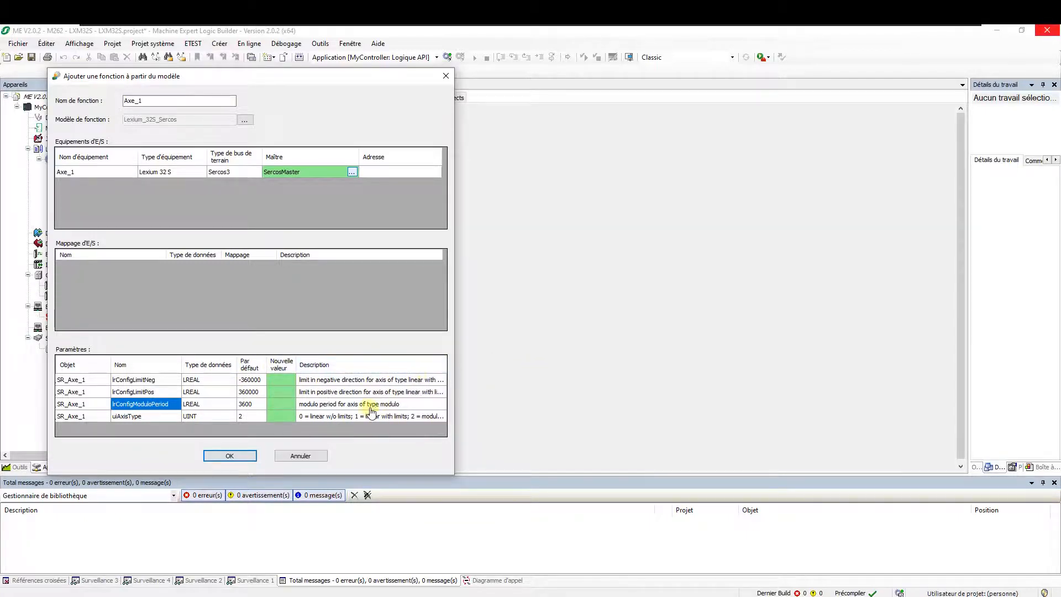
Set the new value of lrConfigModuloPeriod to 360 for SR_Axe_1 and create the Axe_1 function
left_click(247, 418)
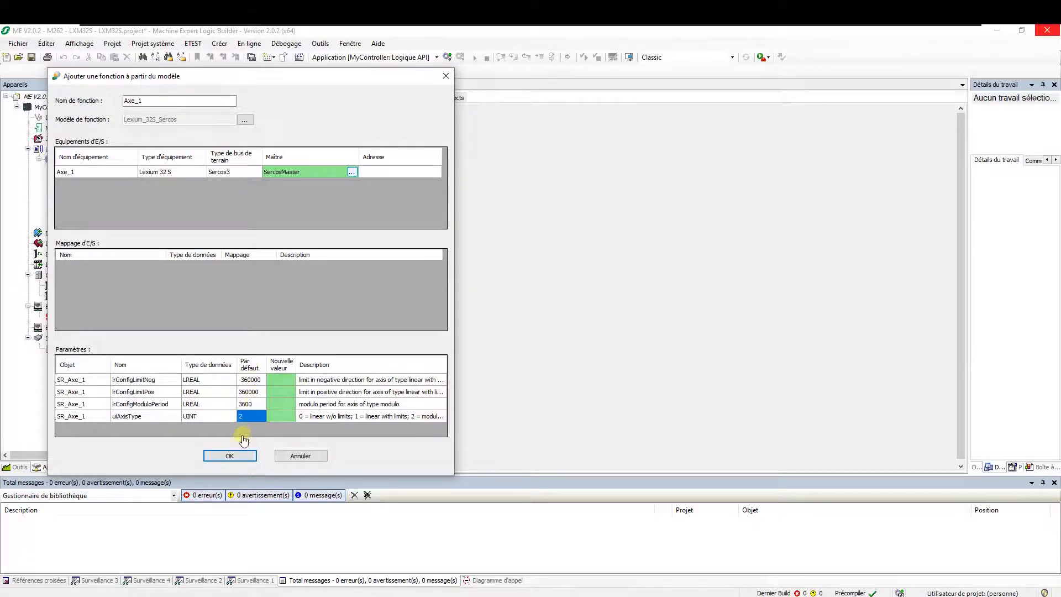
left_click(277, 406)
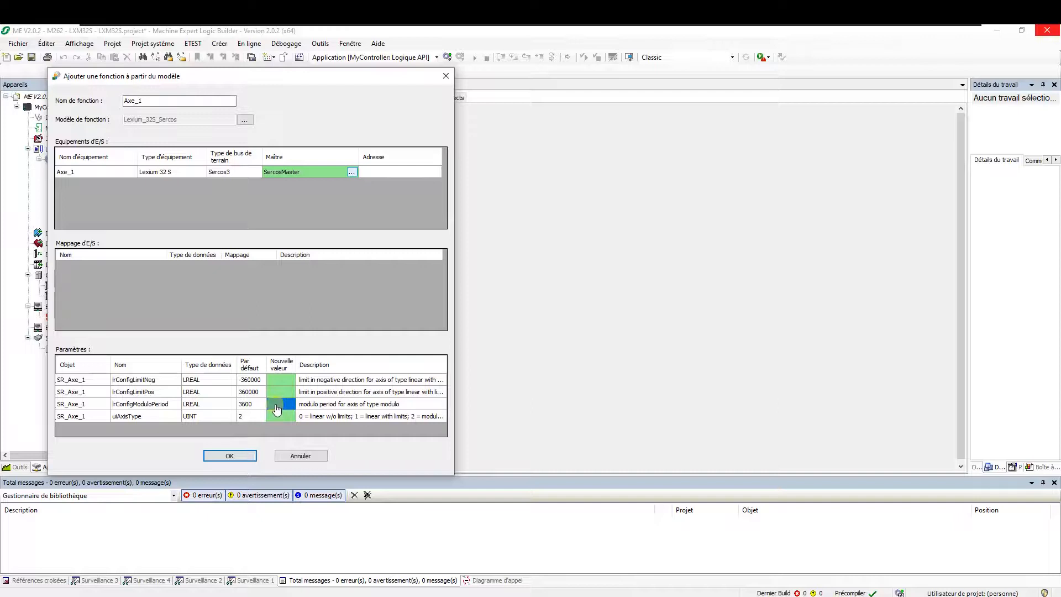
left_click(285, 409)
type("360")
key("Return")
left_click(237, 457)
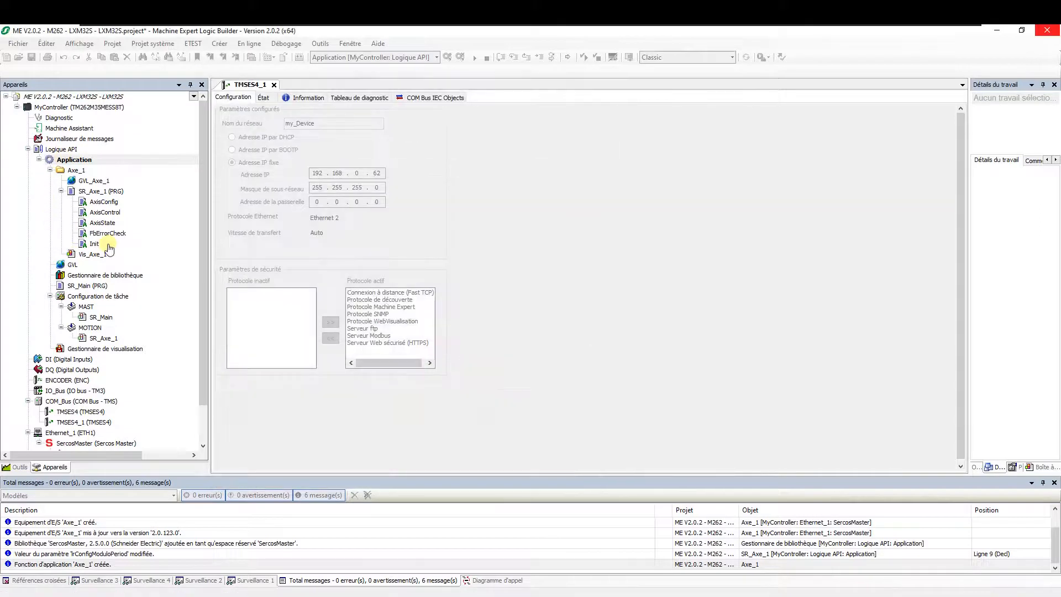
Examine the generated GVL_Axe_1 variable list and the SR_Axe_1 program, including its first-cycle Init call
left_click(76, 171)
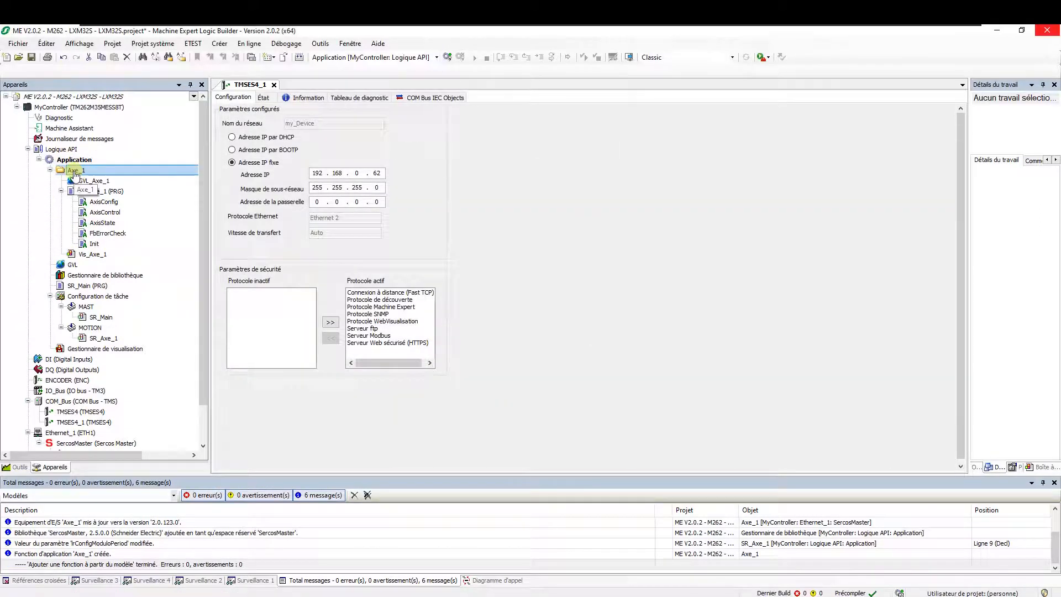
double_click(86, 181)
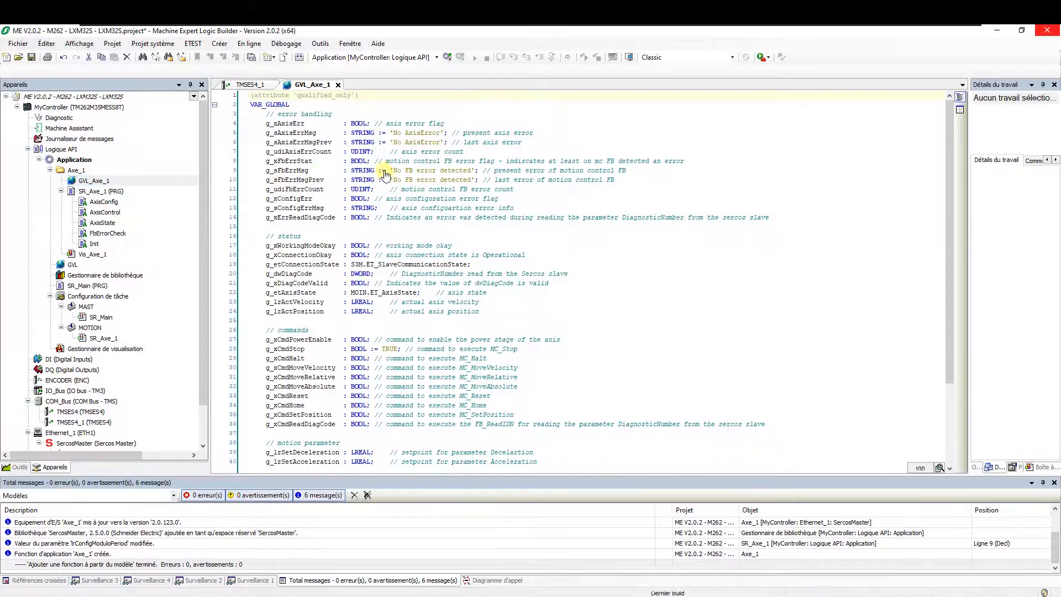
double_click(100, 191)
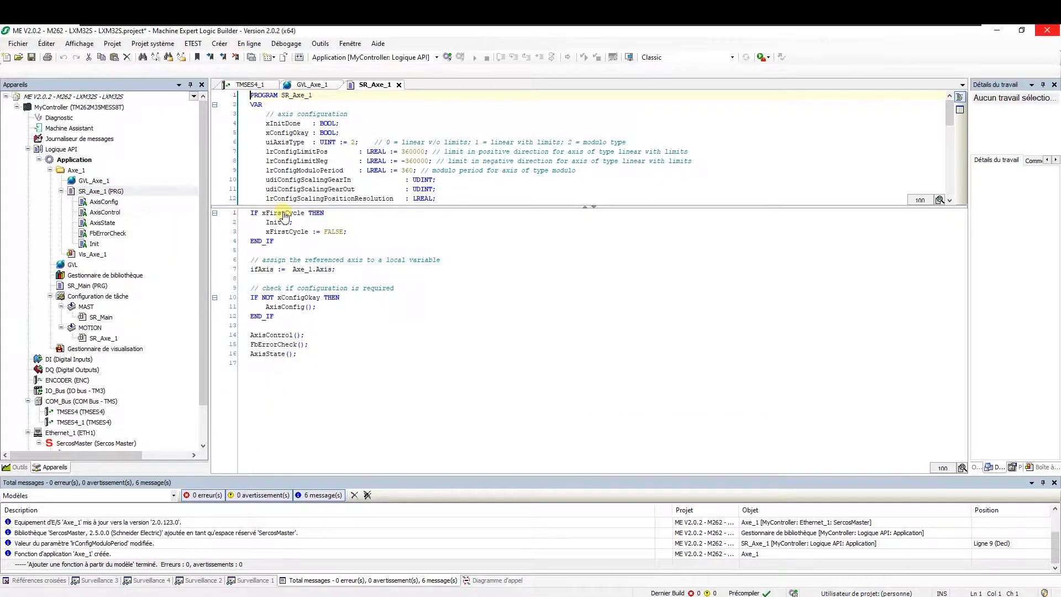
left_click_drag(282, 213, 289, 232)
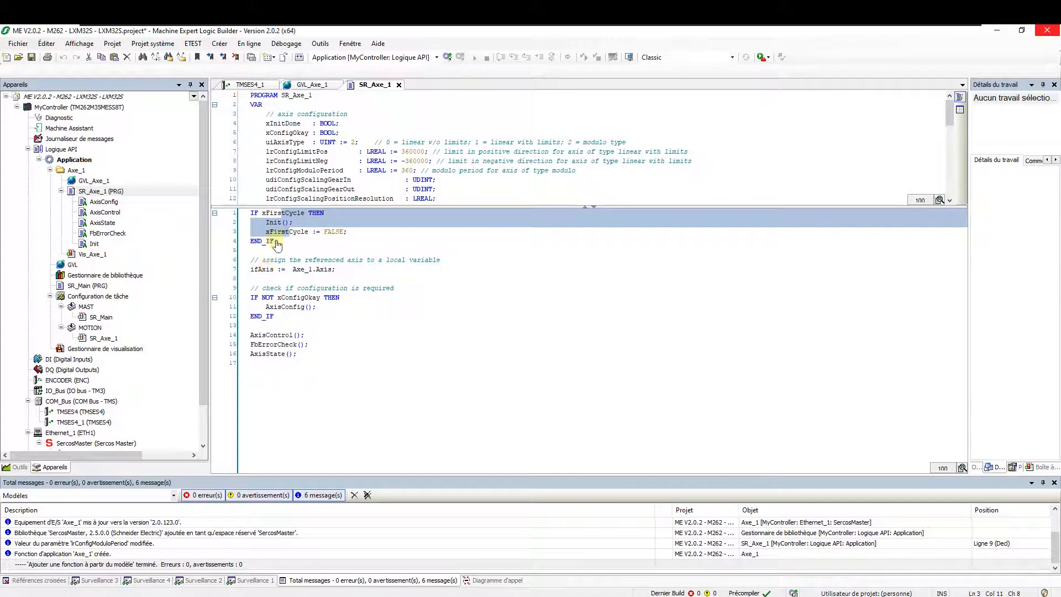
left_click(97, 244)
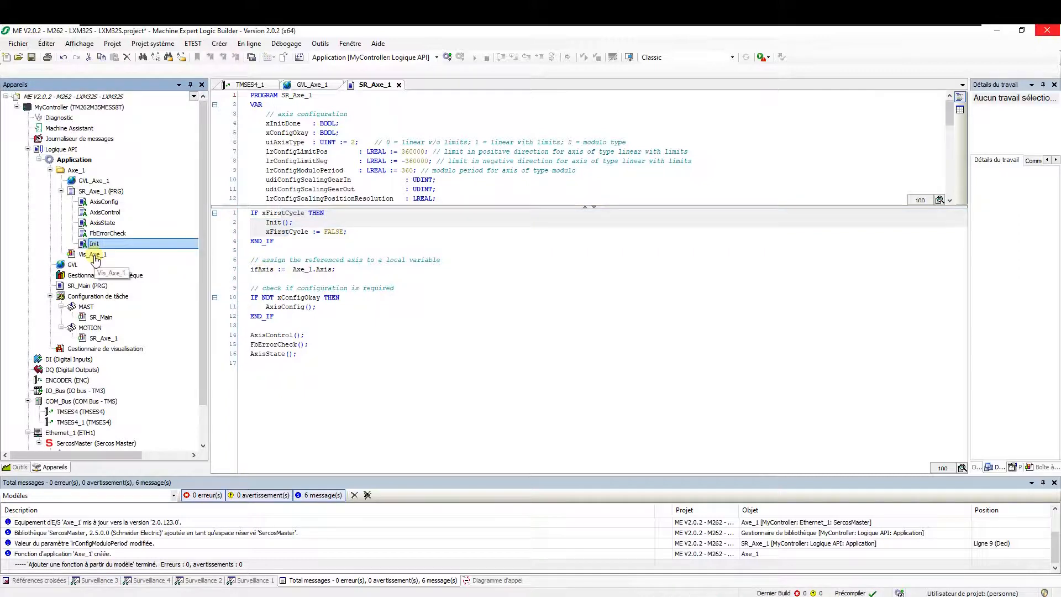
Open the Vis_Axe_1 visualisation and look over its axis status area and motion control blocks
left_click(95, 255)
double_click(95, 256)
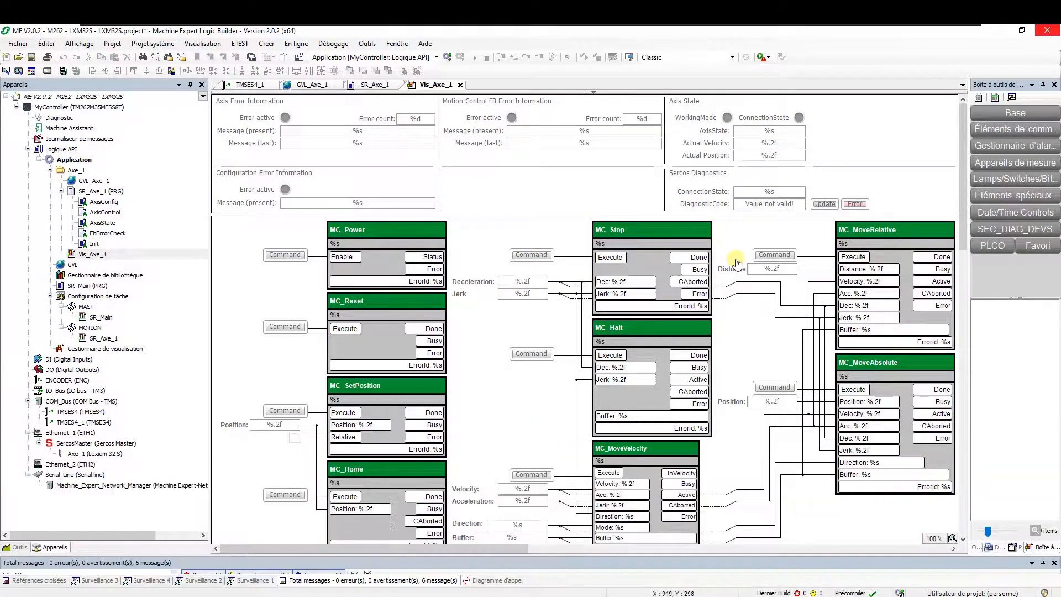
mouse_move(963, 242)
left_mouse_down()
mouse_move(963, 297)
mouse_move(963, 238)
left_mouse_up()
left_click_drag(542, 552, 483, 558)
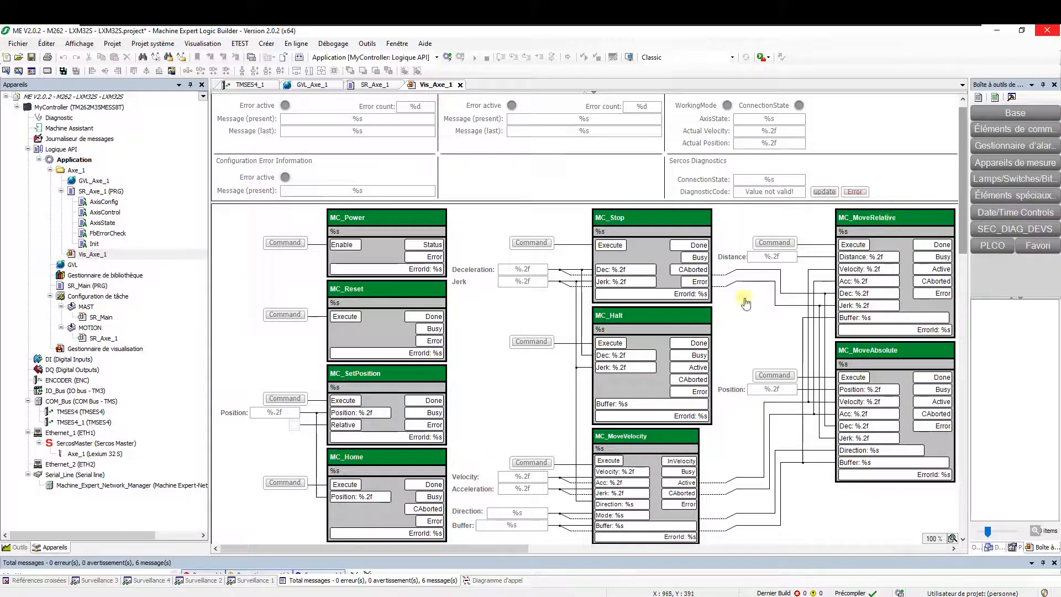
scroll(886, 358, "down", 3)
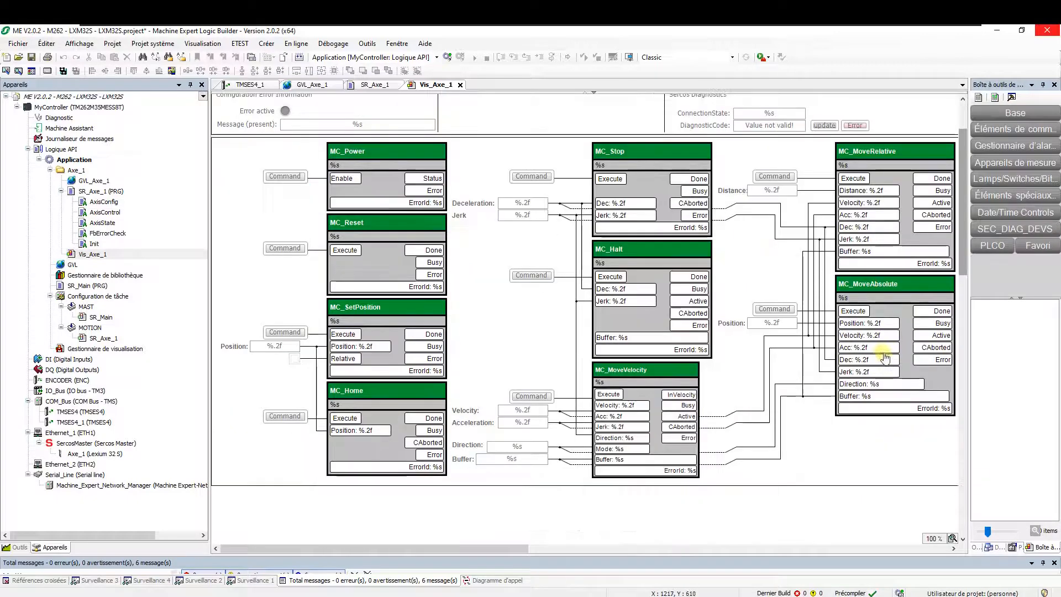
scroll(880, 358, "up", 3)
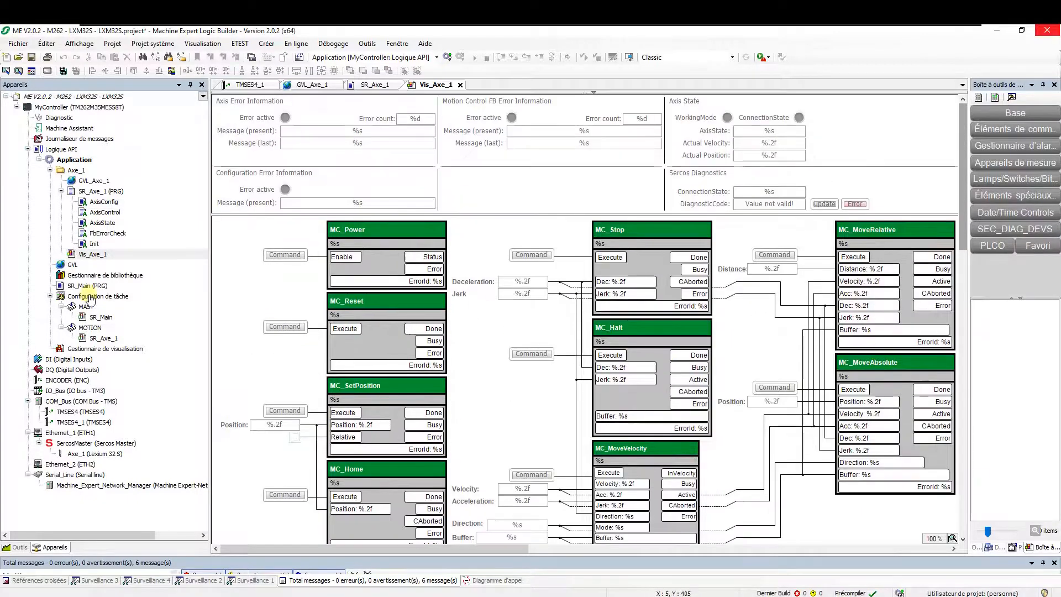
Start adding a function from a template to the Application, named Axe_2 and based on Lexium_32S_Sercos from Sercos Device Modules 1.1.2.0
right_click(76, 161)
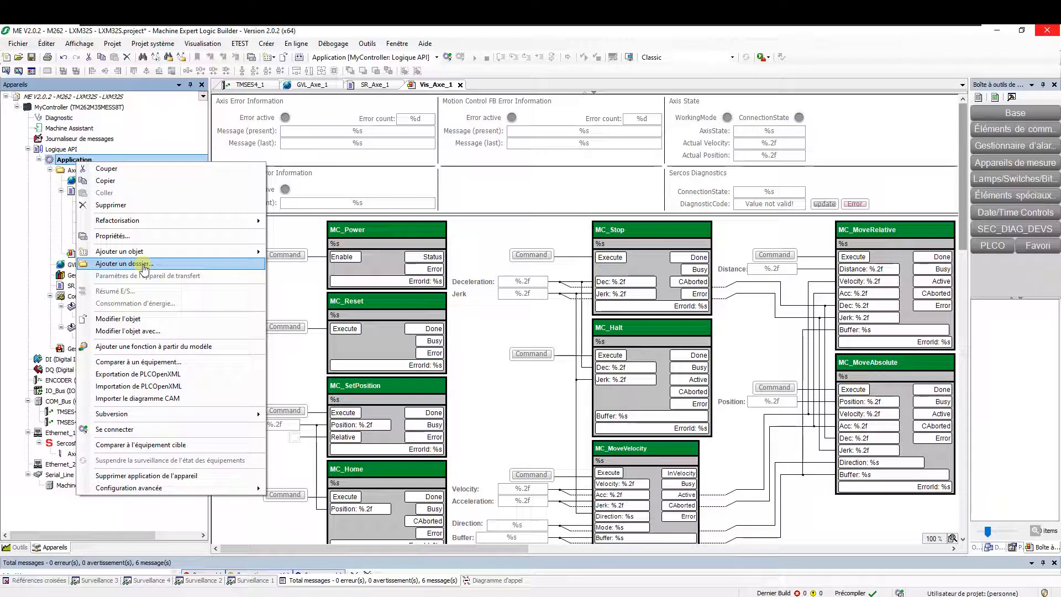
left_click(143, 346)
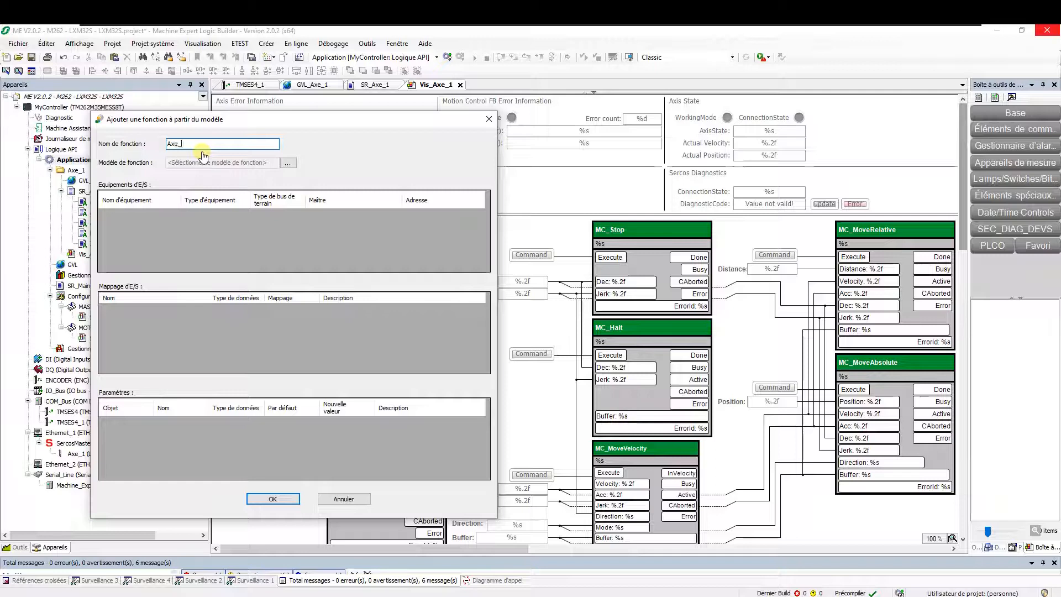
left_click(287, 163)
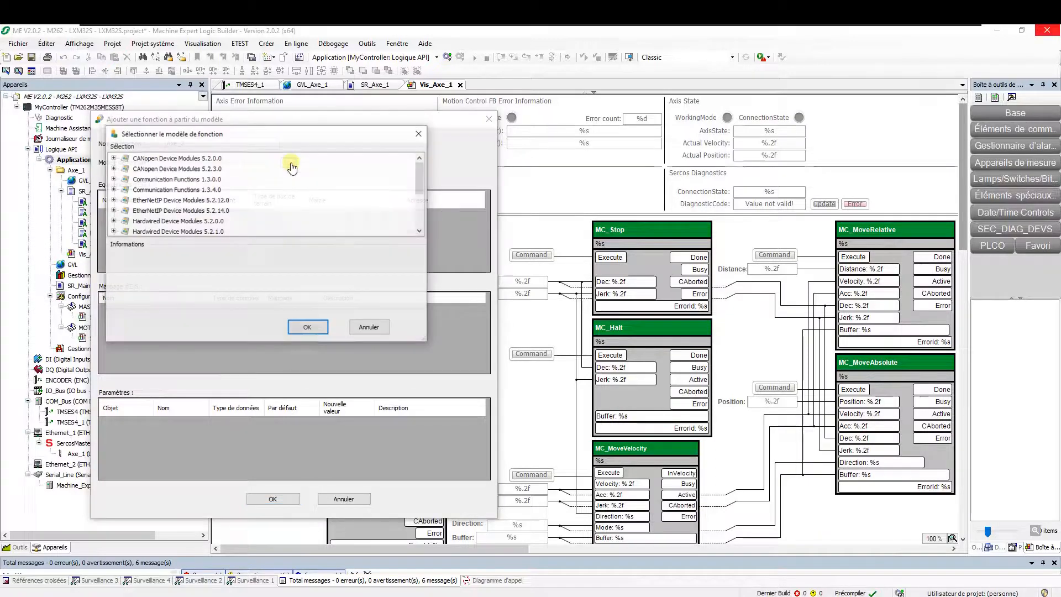
scroll(182, 223, "down", 3)
double_click(182, 221)
left_click(169, 221)
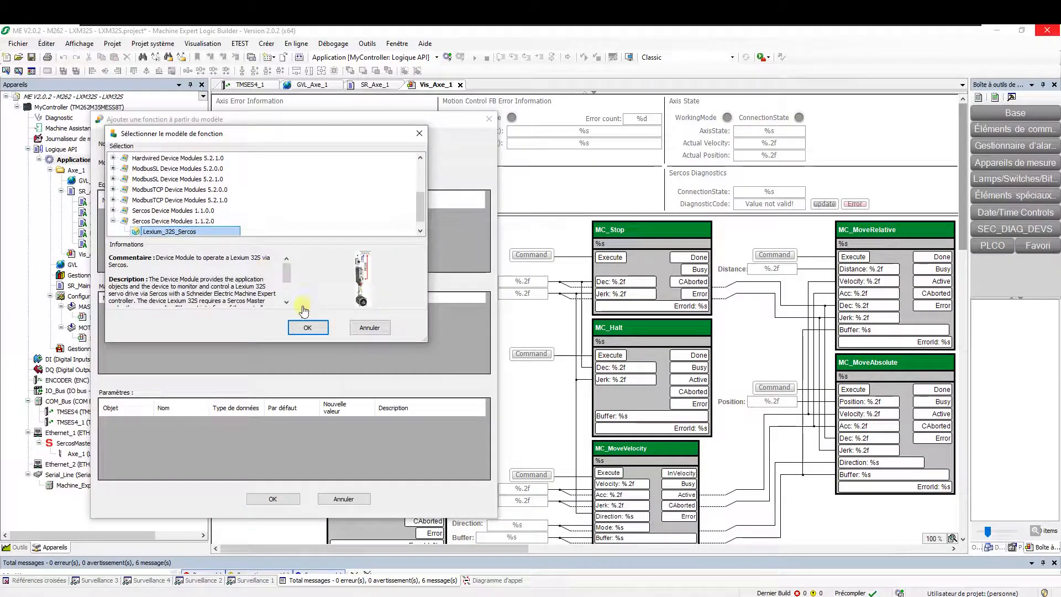
left_click(316, 331)
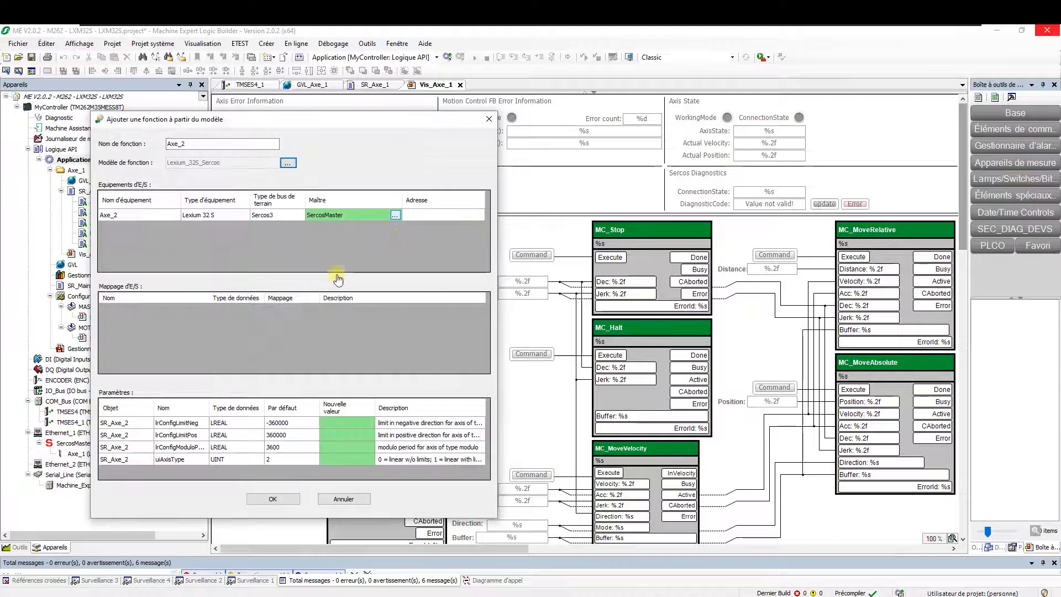
Set the new value of lrConfigModuloPeriod to 360 for SR_Axe_2 and create the Axe_2 function
left_click(348, 448)
type("3")
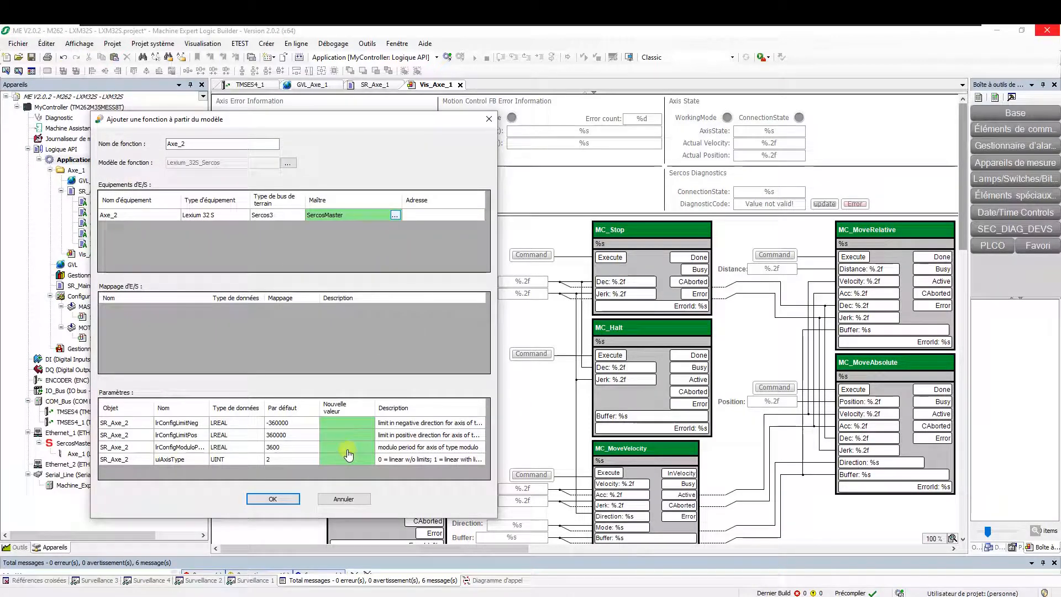
type("60")
left_click(349, 454)
left_click(287, 499)
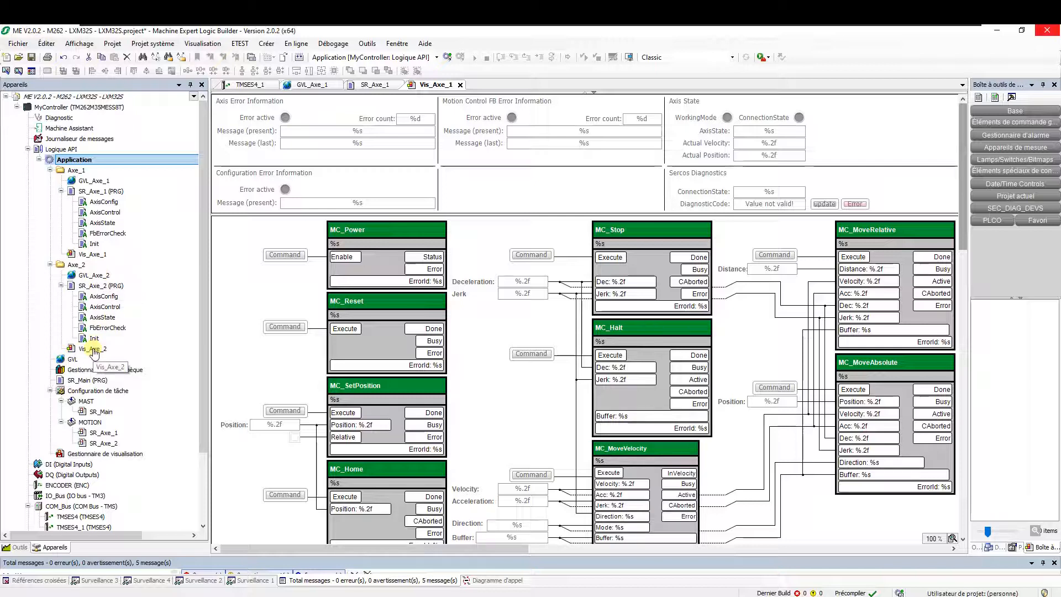
Start adding a motion design object to the Application, appending _Axe1 to its default name
right_click(76, 158)
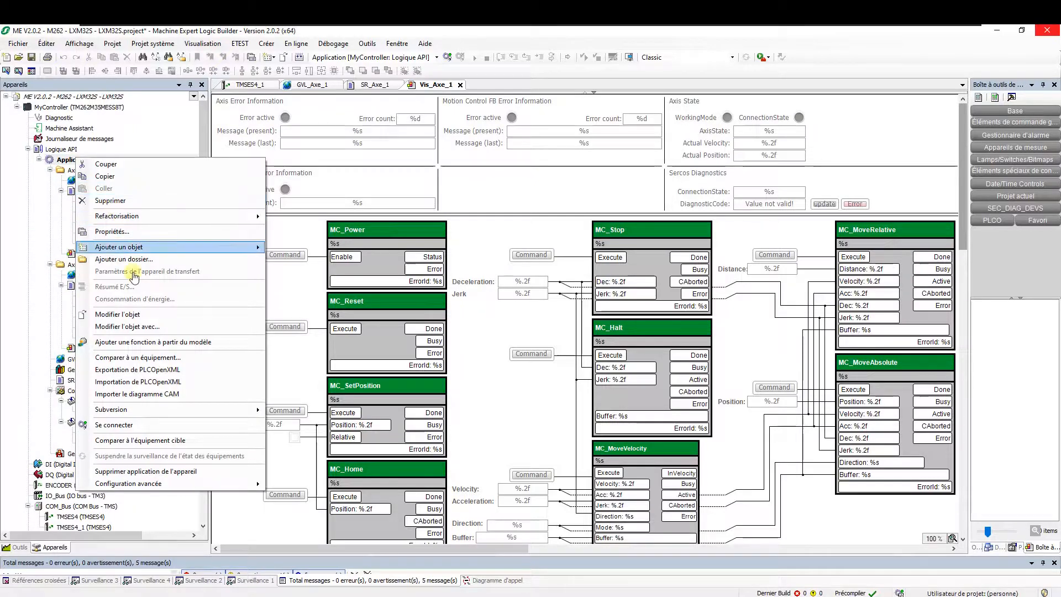
mouse_move(254, 246)
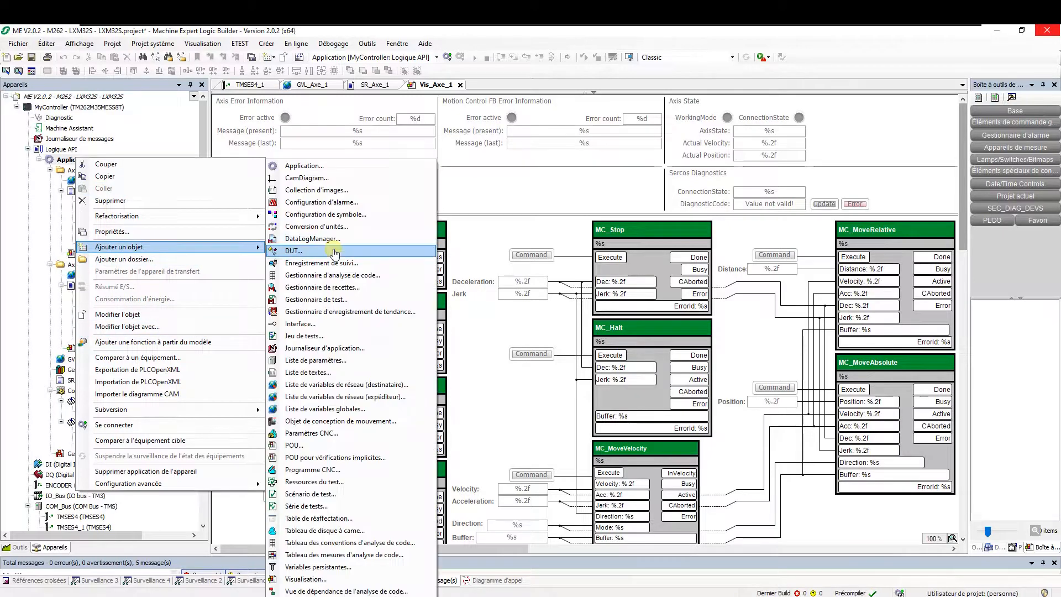
left_click(330, 422)
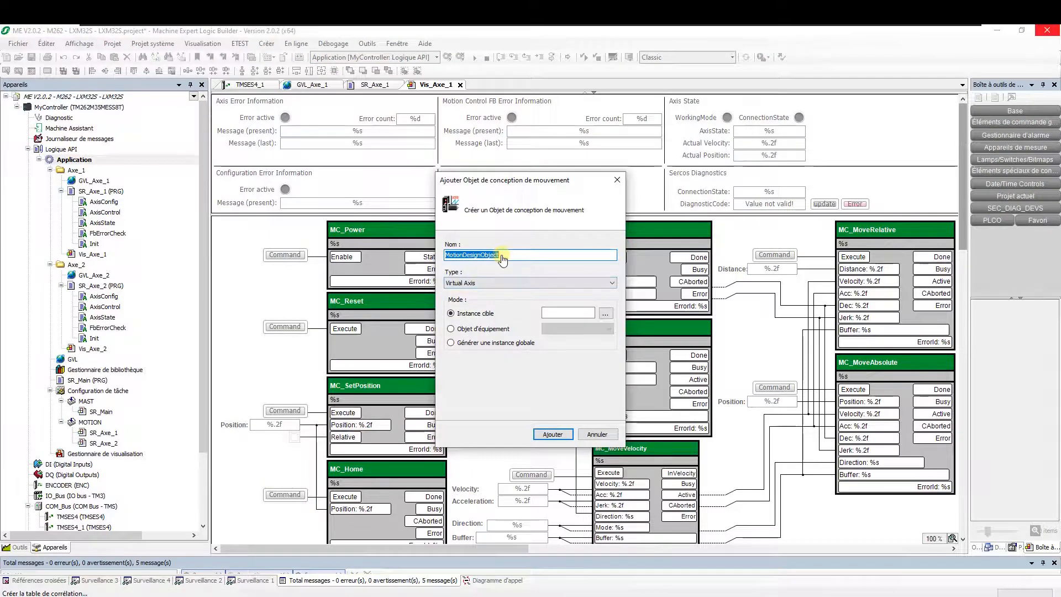
left_click(507, 256)
type("_Axe1")
left_click(606, 315)
left_click(435, 177)
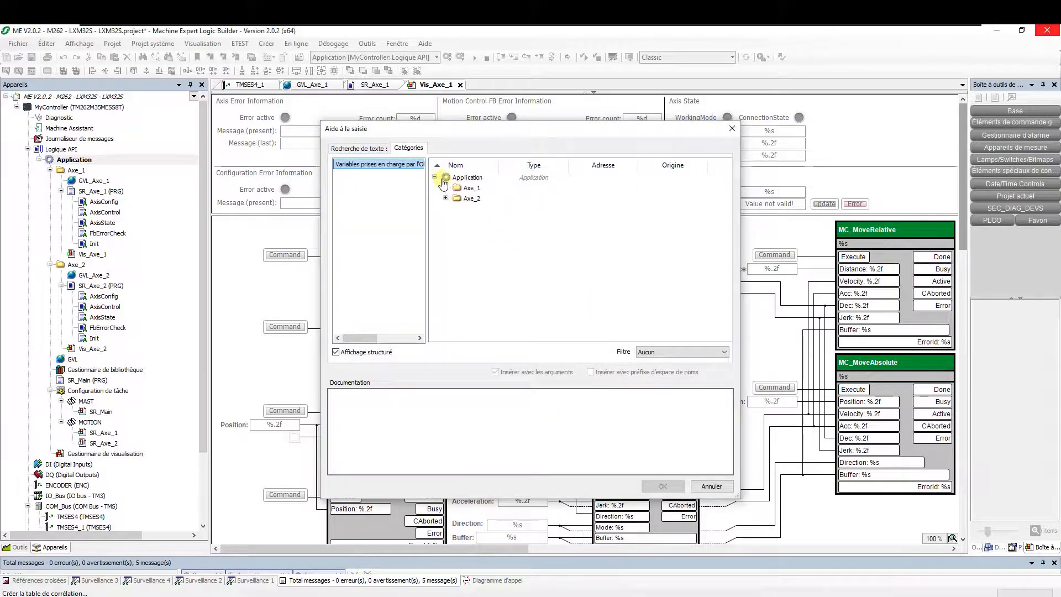
left_click(446, 188)
left_click(457, 198)
left_click_drag(499, 164, 575, 164)
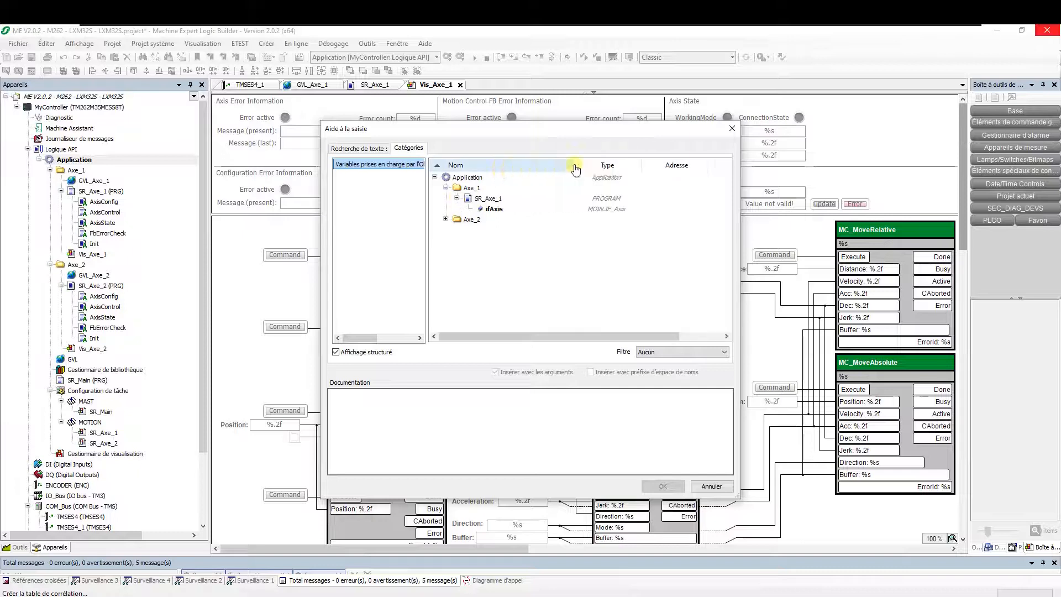
left_click(446, 219)
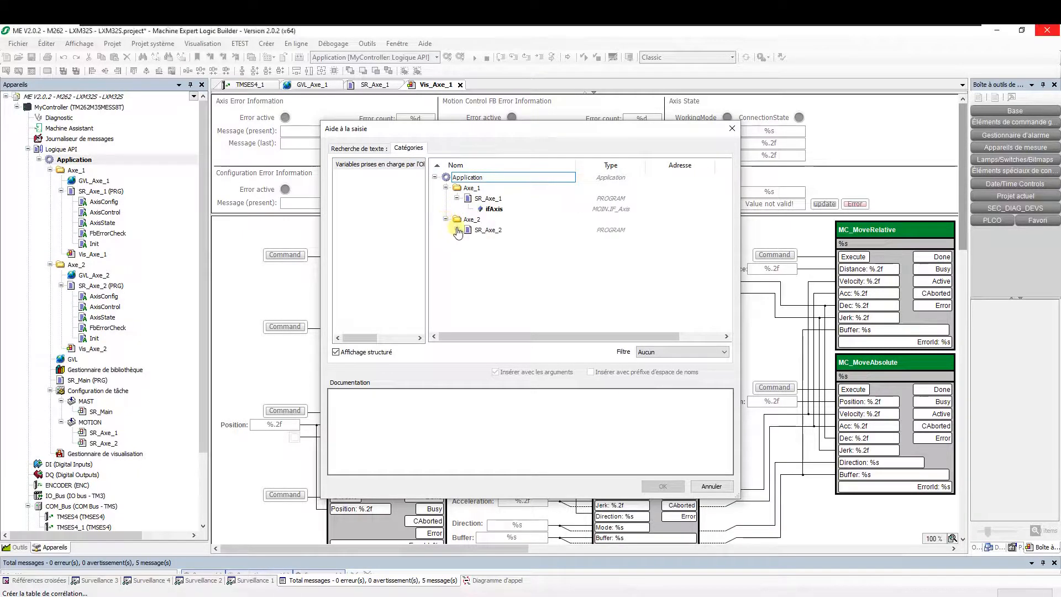
left_click(456, 229)
left_click(478, 240)
left_click(492, 209)
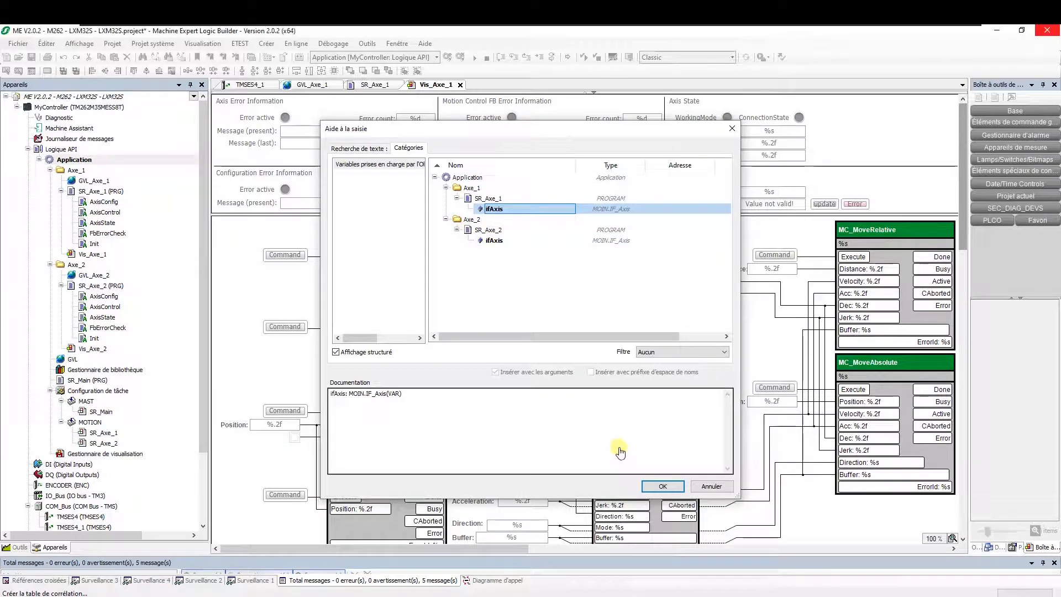
left_click(696, 491)
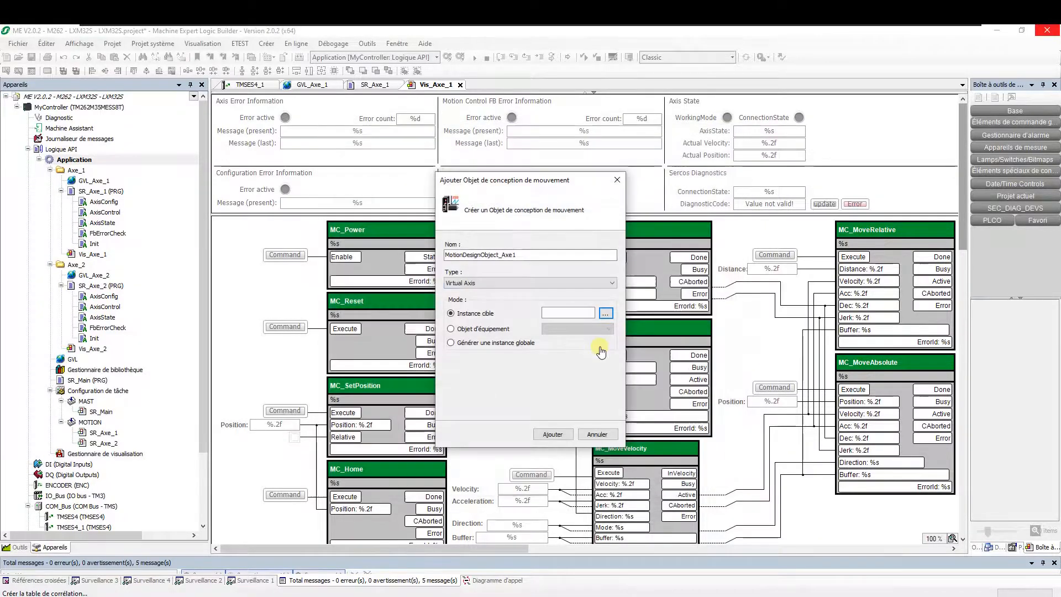
Link the motion design object to the equipment object Axe_1, add it, and locate the Axe_1 drive under SercosMaster
left_click(478, 332)
left_click(577, 329)
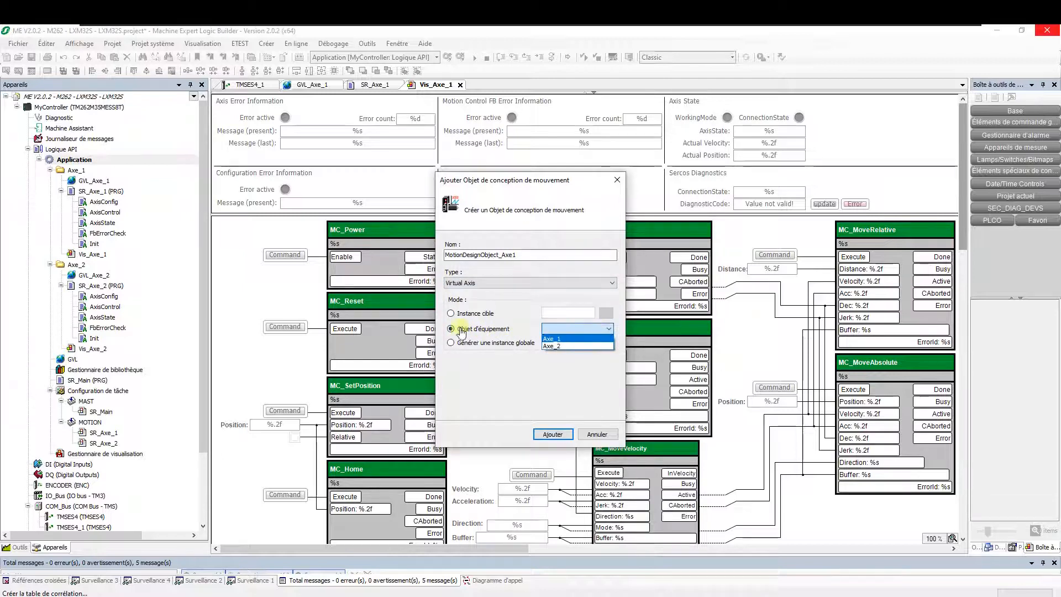
left_click(566, 339)
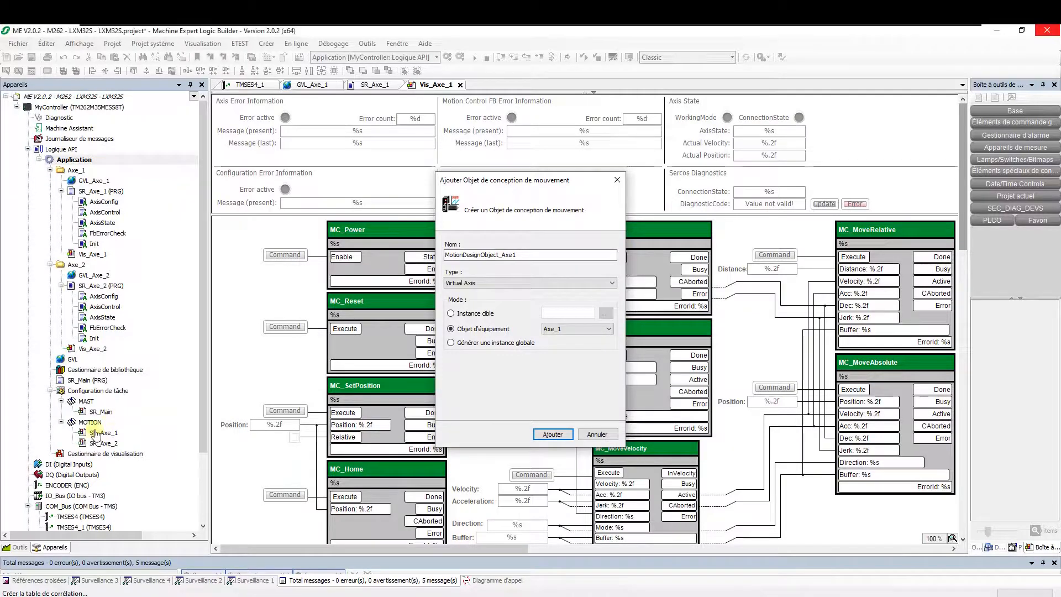
key("Return")
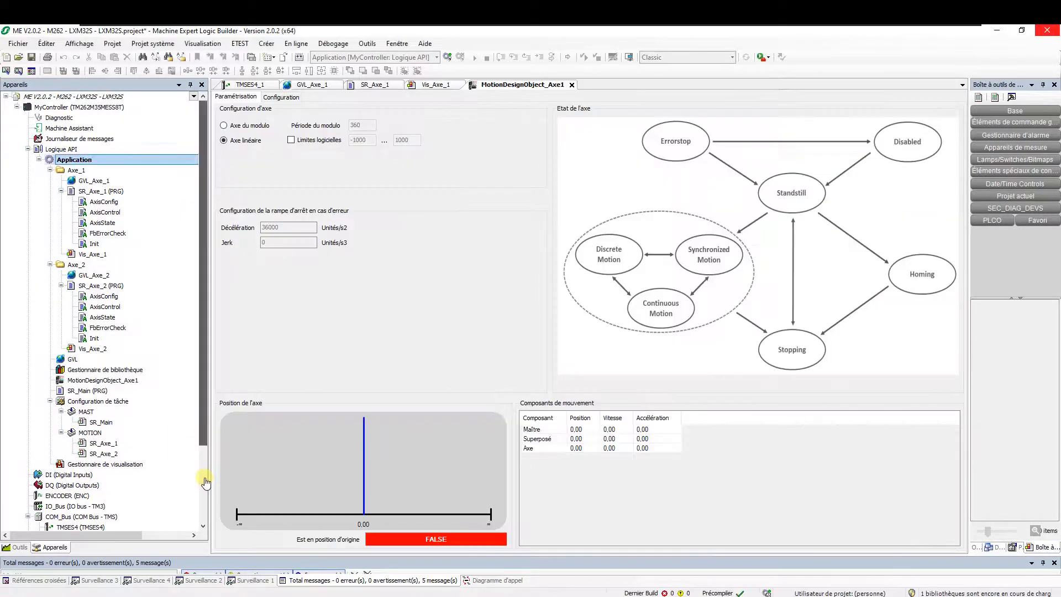
left_click_drag(203, 437, 205, 479)
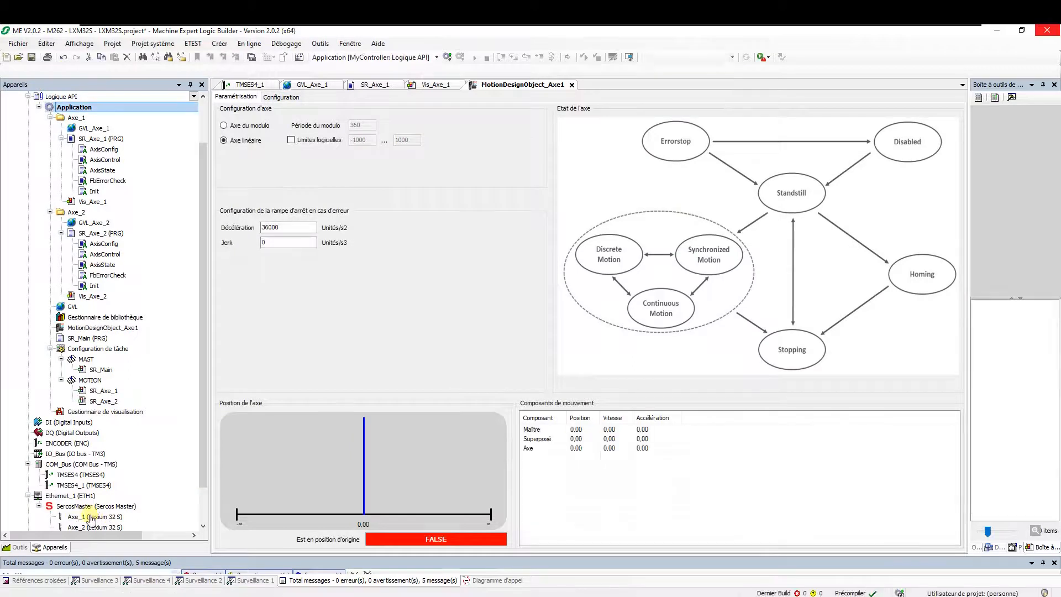
left_click(91, 517)
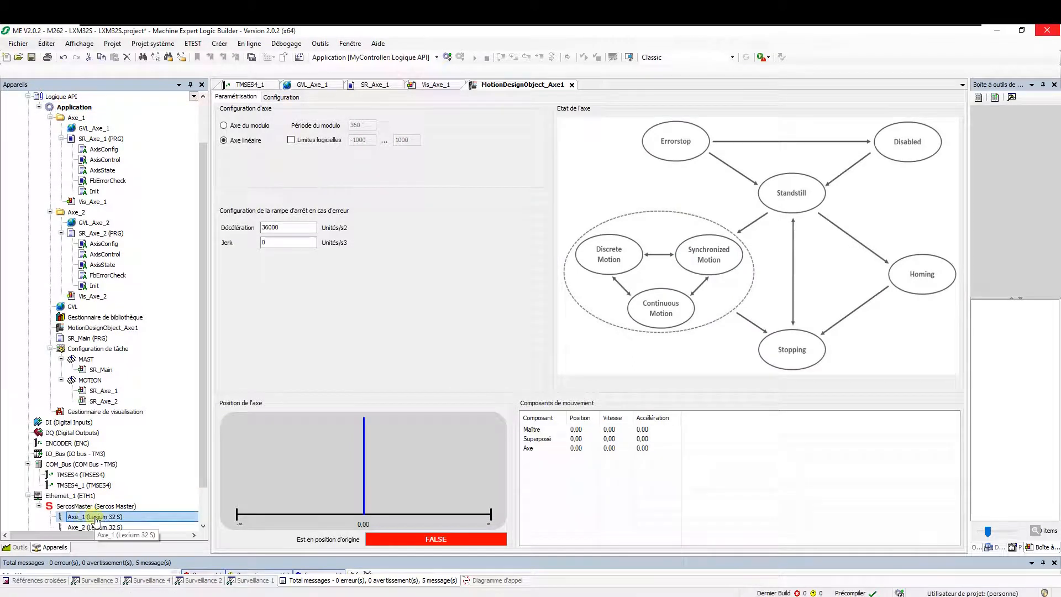
Add a second motion design object to the Application, named MotionDesignObject_Axe2 and linked to the equipment object Axe_2
right_click(74, 109)
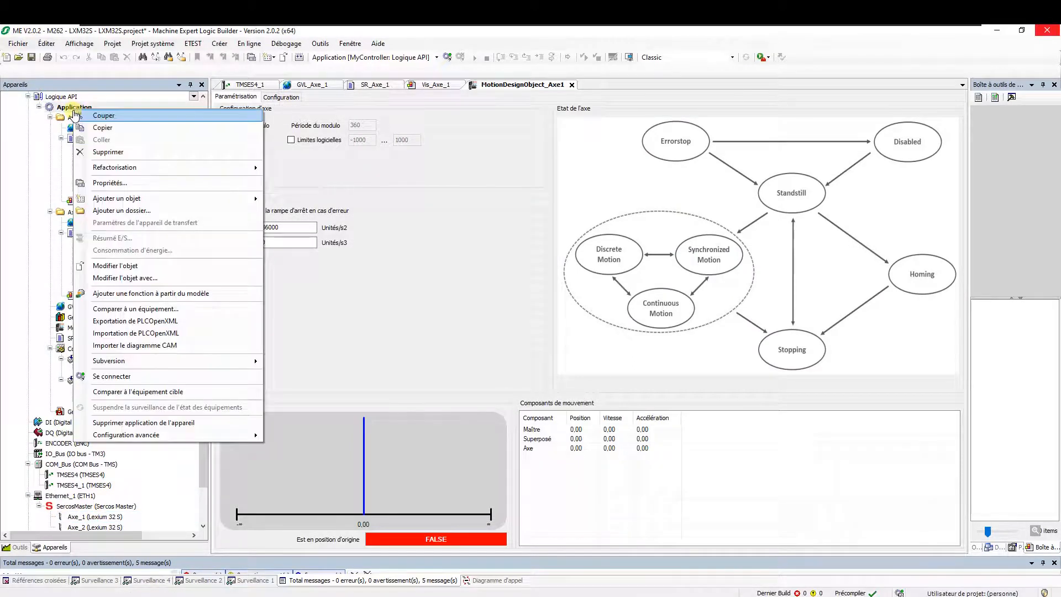
mouse_move(150, 205)
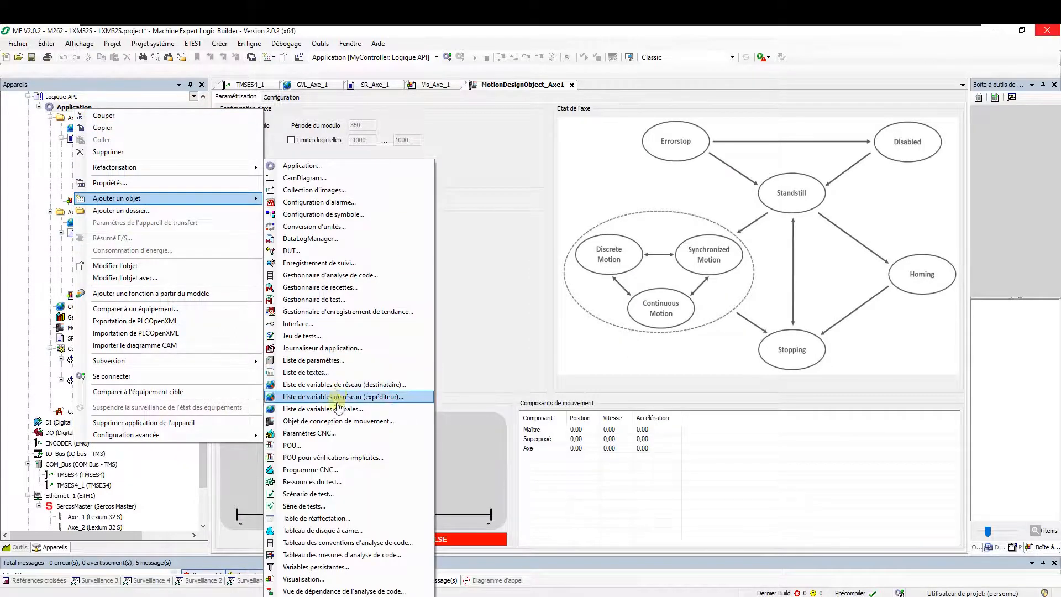
left_click(338, 421)
left_click(509, 255)
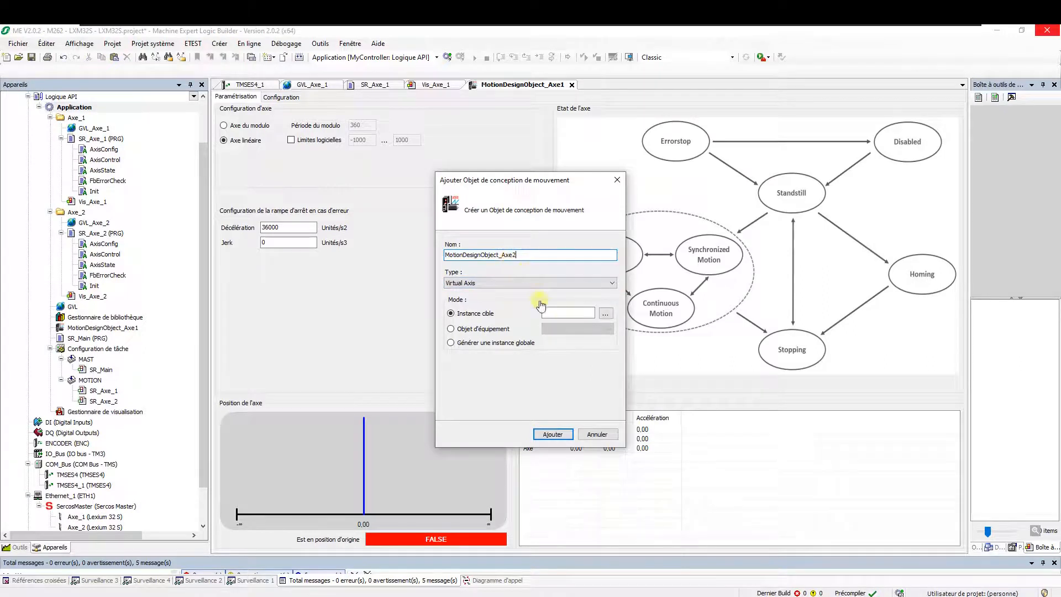
left_click(488, 330)
left_click(586, 329)
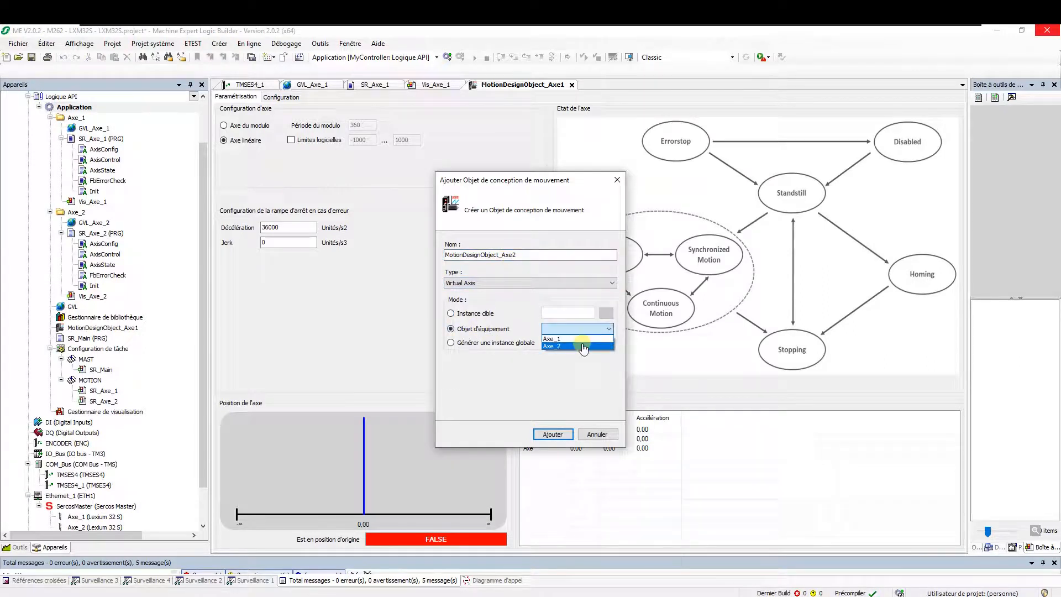
left_click(575, 348)
left_click(552, 434)
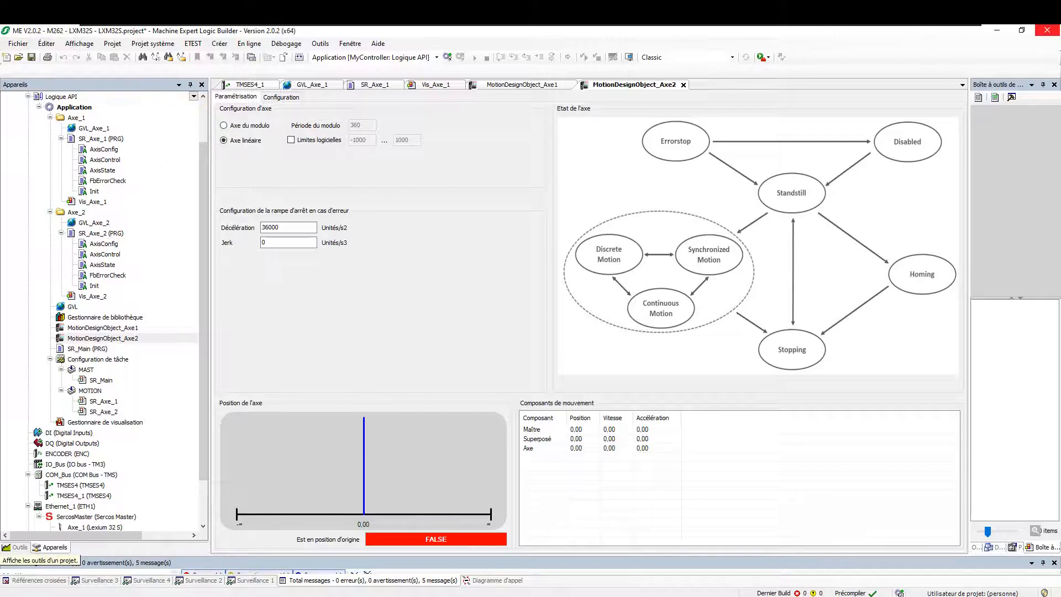
Open the communication settings of MyController and select the TM2x2-35 controller as the connection target
left_click(204, 110)
left_click(94, 107)
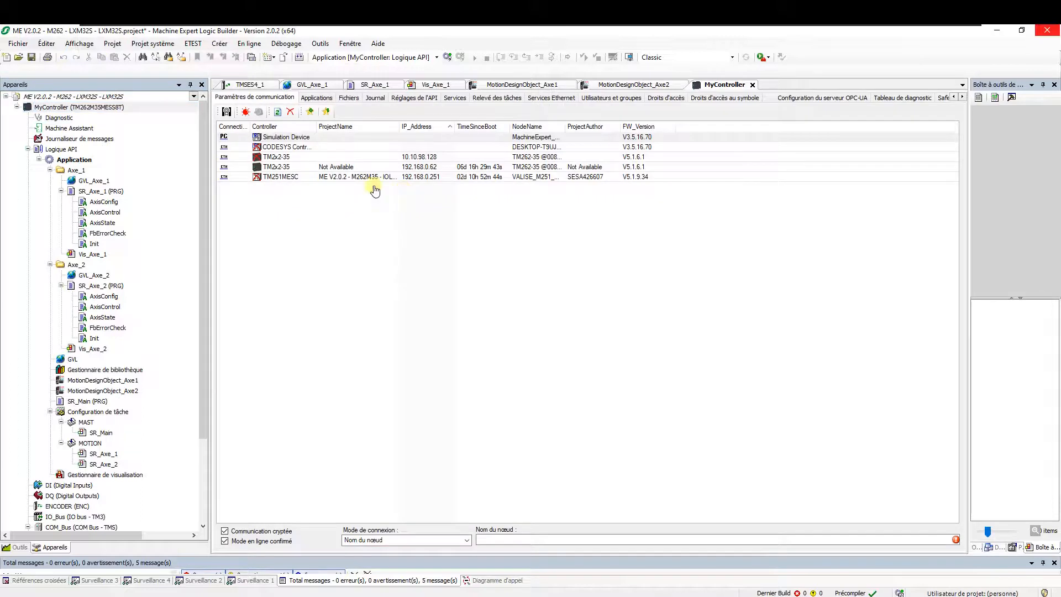
double_click(282, 168)
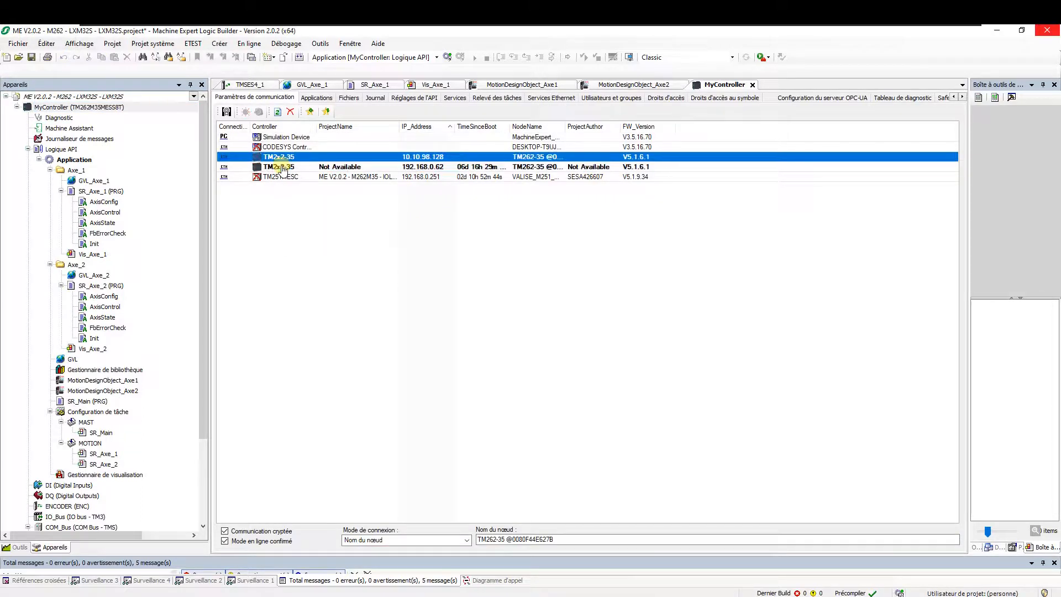
Try to log in to the selected controller, accepting the safety warning and node confirmation but declining to open a session without loading the program
left_click(448, 57)
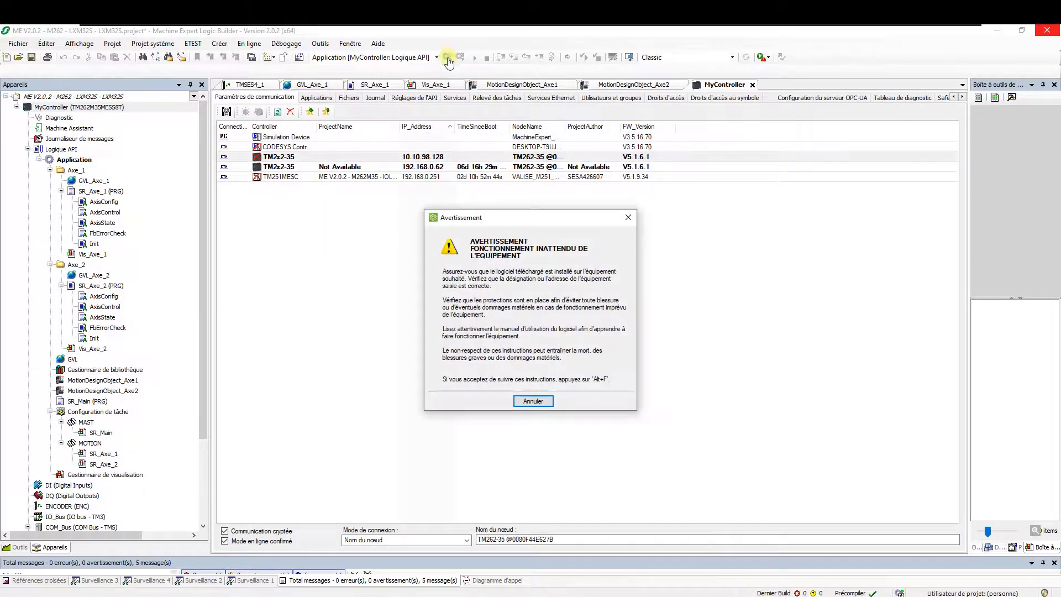
key("alt+f")
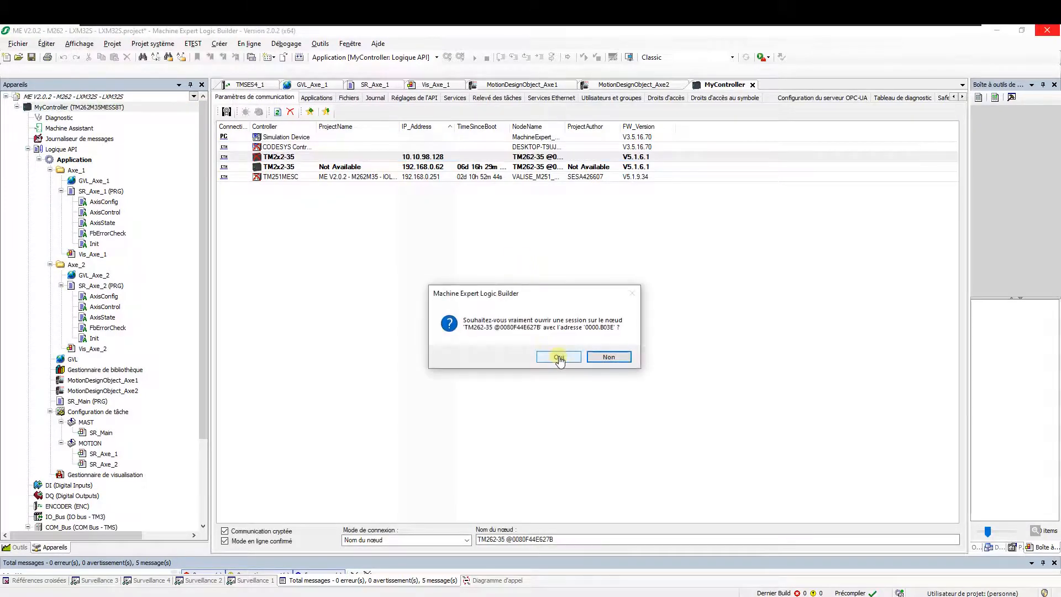
left_click(557, 356)
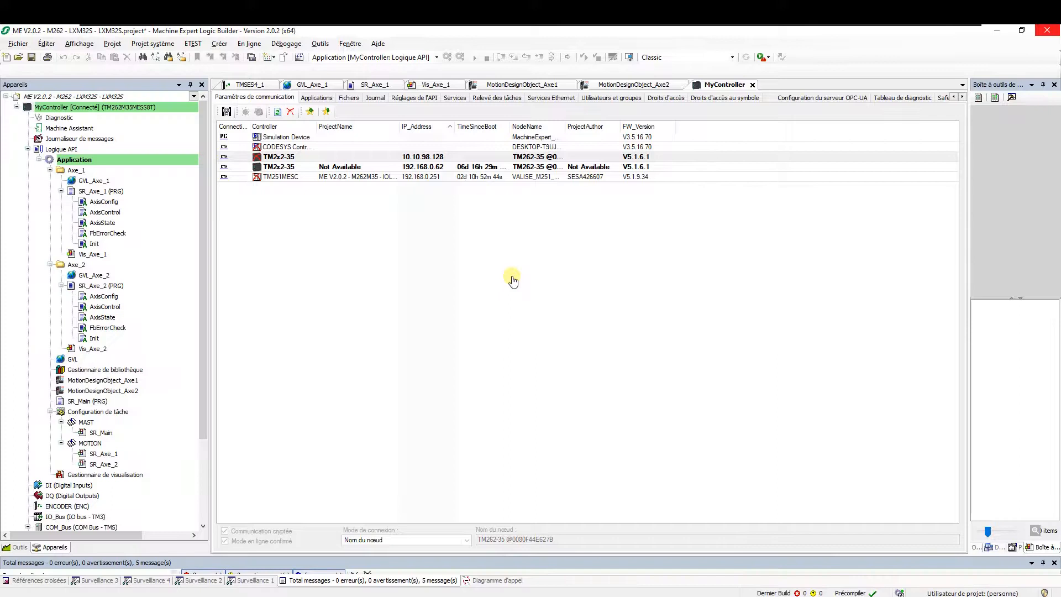
left_click(512, 339)
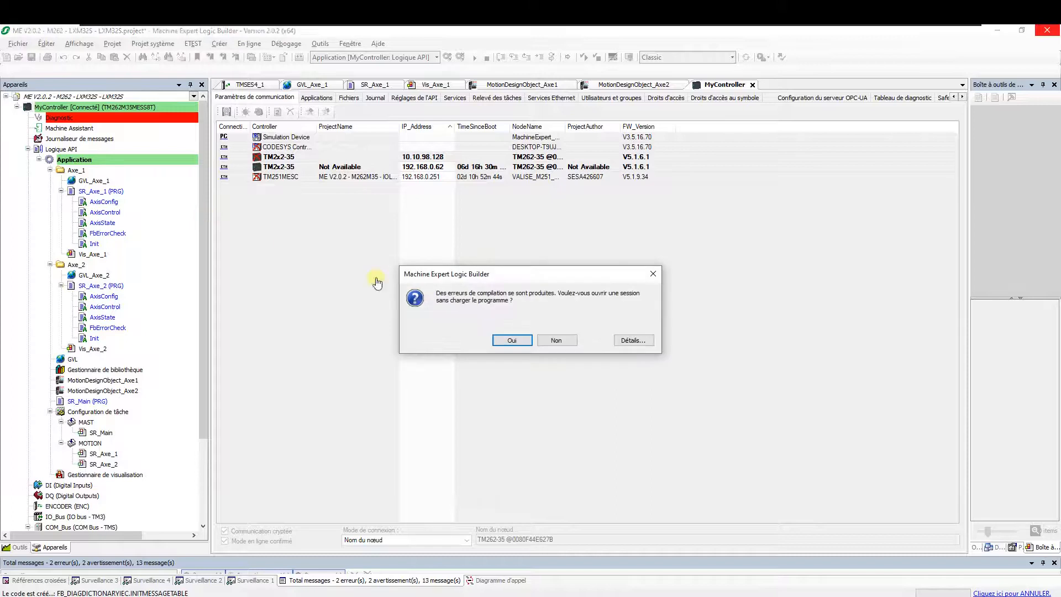
left_click(553, 338)
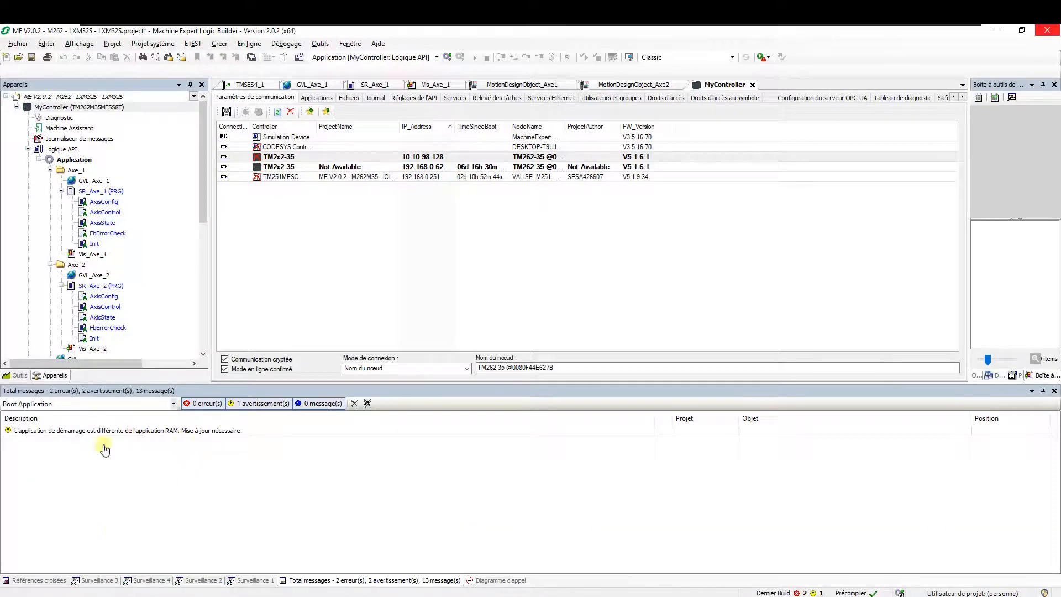
Show the Compiler messages and, from the errors, check the configured topology addresses of Axe_1 and Axe_2
left_click(61, 404)
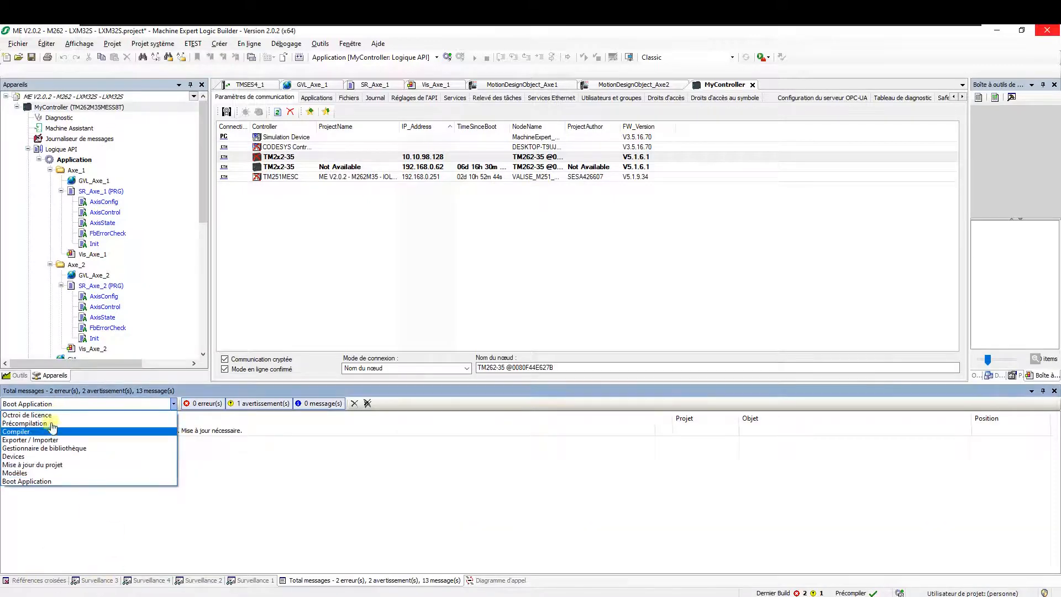
left_click(86, 441)
left_click(85, 452)
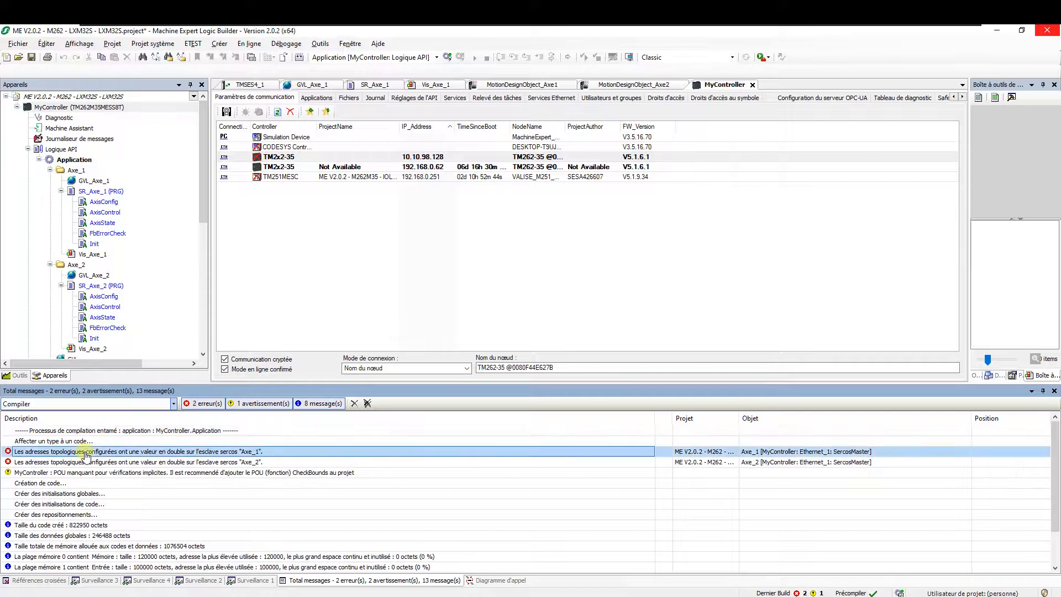
double_click(85, 452)
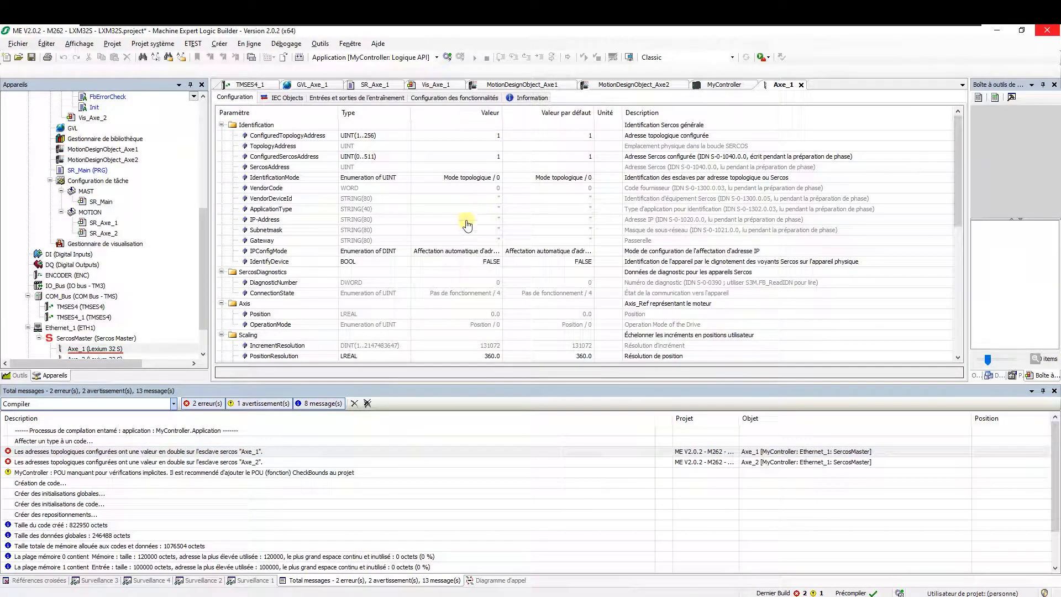
double_click(236, 463)
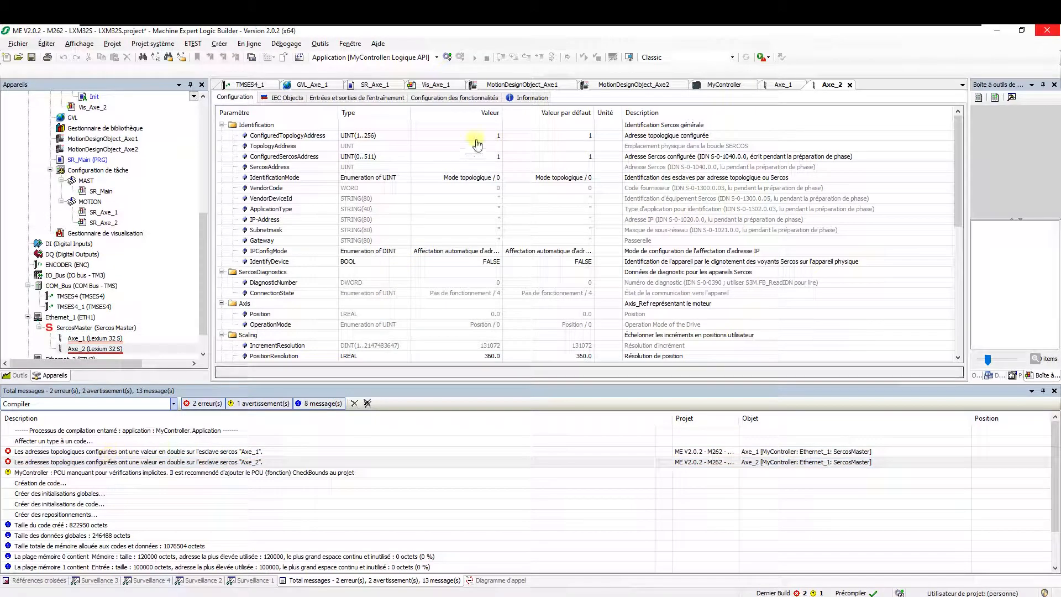
double_click(102, 340)
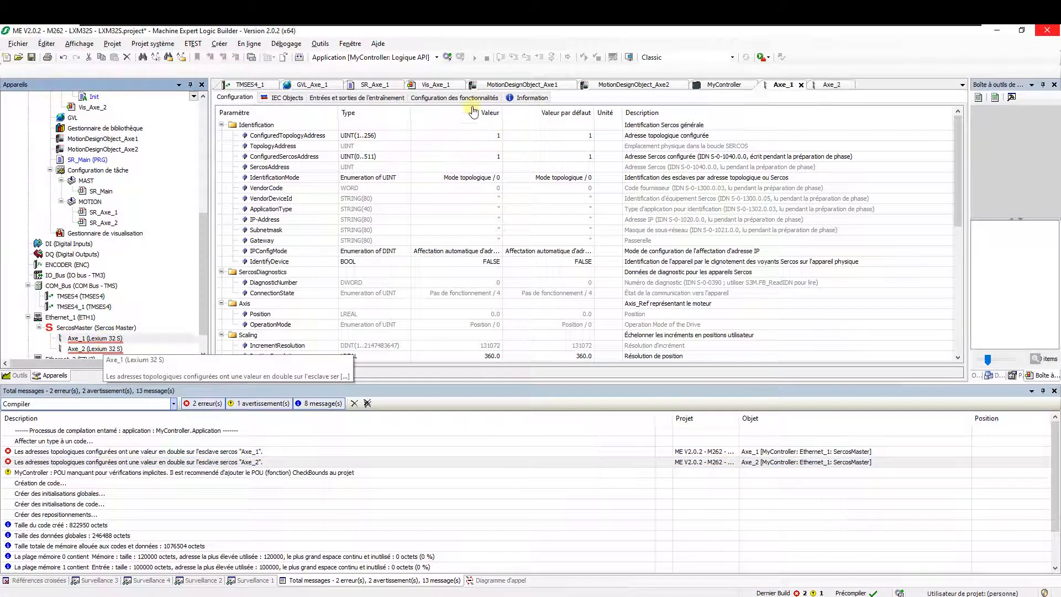
left_click(473, 136)
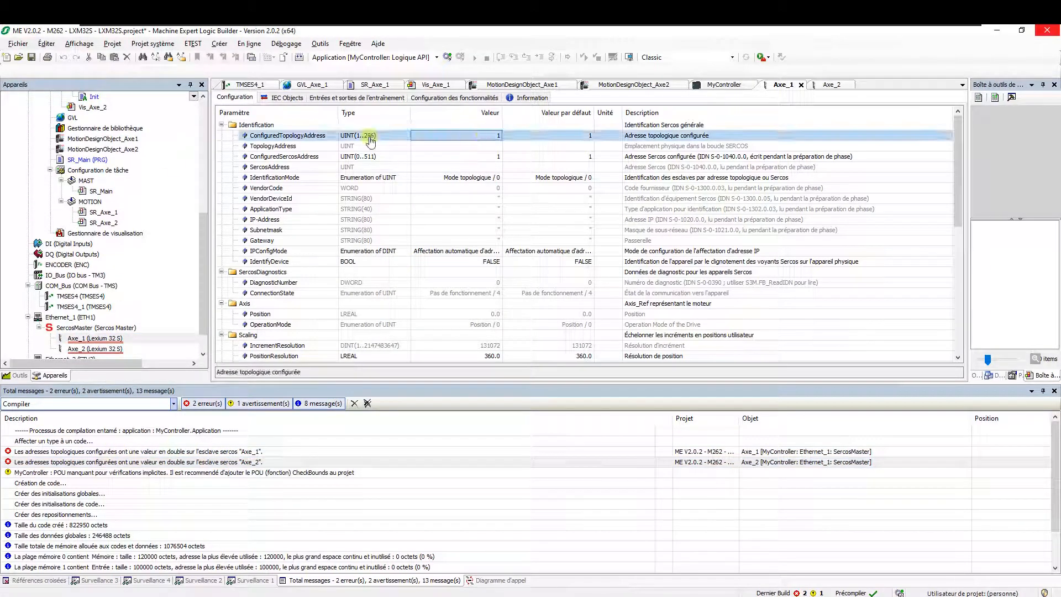
Set both ConfiguredTopologyAddress and ConfiguredSercosAddress of Axe_2 to 2
double_click(225, 463)
left_click(474, 137)
left_click(477, 138)
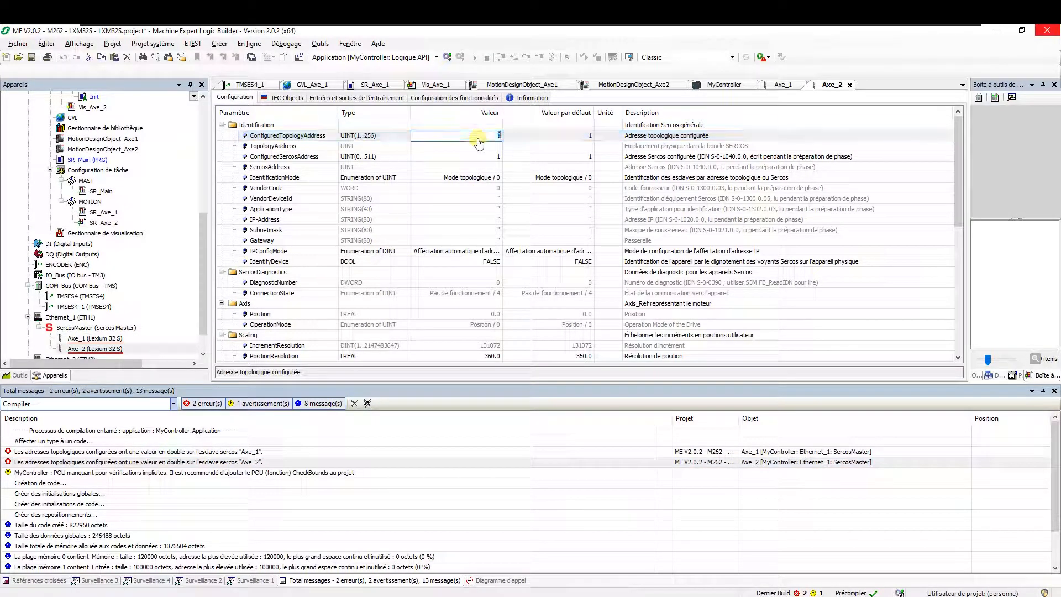
type("2")
left_click(474, 156)
left_click(474, 156)
type("2")
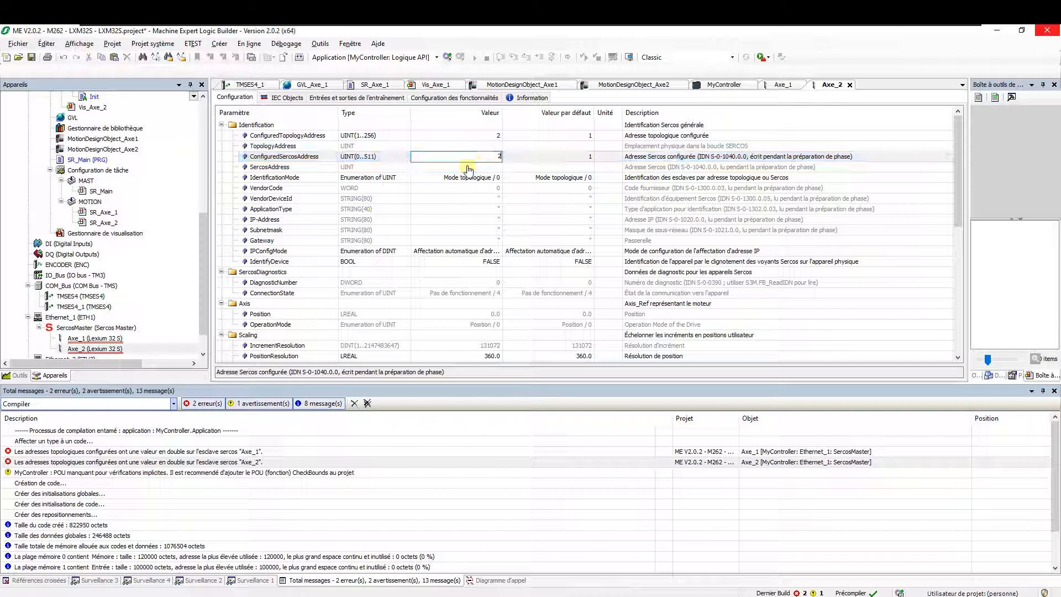
left_click(467, 166)
Set the WorkingMode DesiredState of Axe_2 to Mode opératoire Simulé / 0
scroll(439, 271, "down", 5)
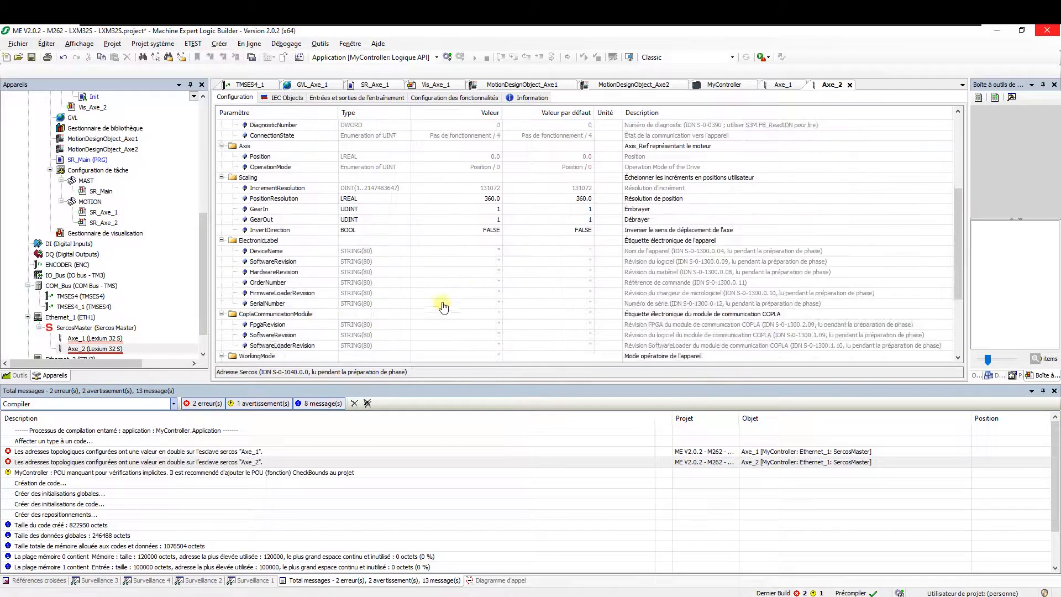
scroll(443, 307, "down", 3)
left_click(455, 273)
left_click(455, 273)
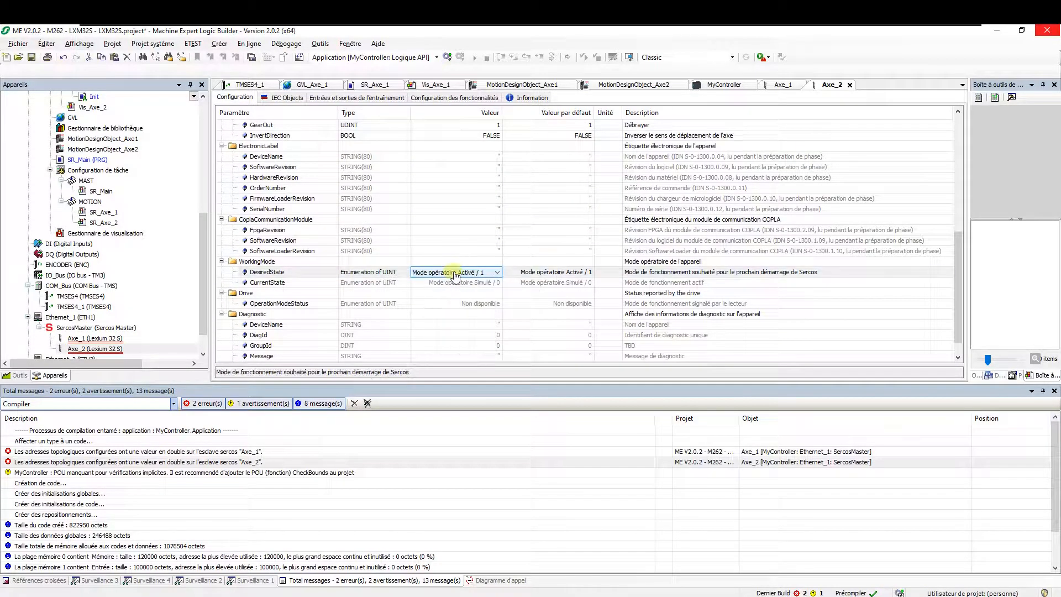
left_click(455, 273)
left_click(470, 286)
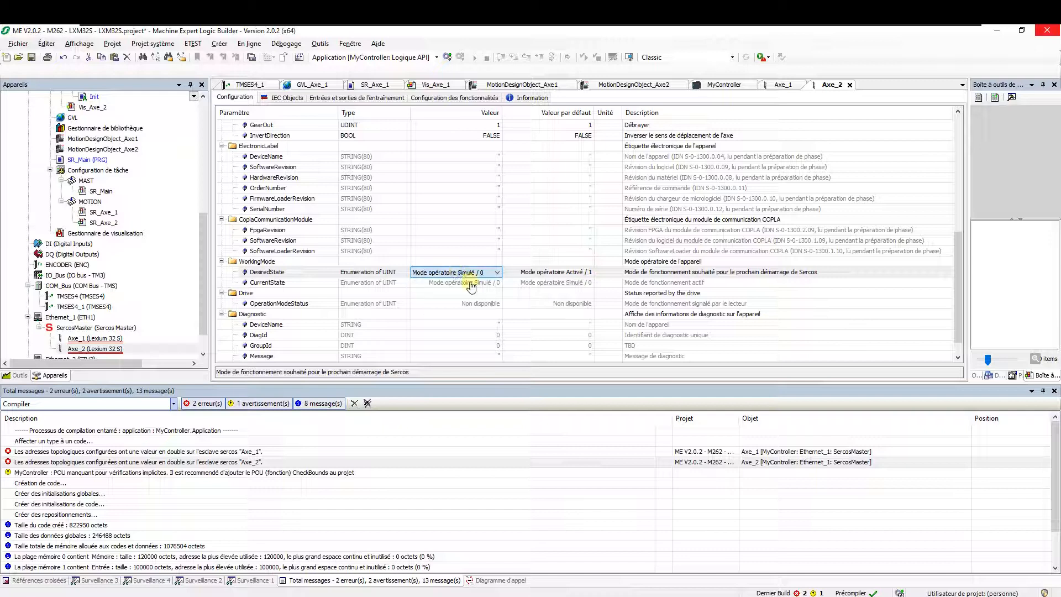
left_click(479, 241)
Set the WorkingMode DesiredState of Axe_1 to Mode opératoire Simulé / 0
left_click(782, 84)
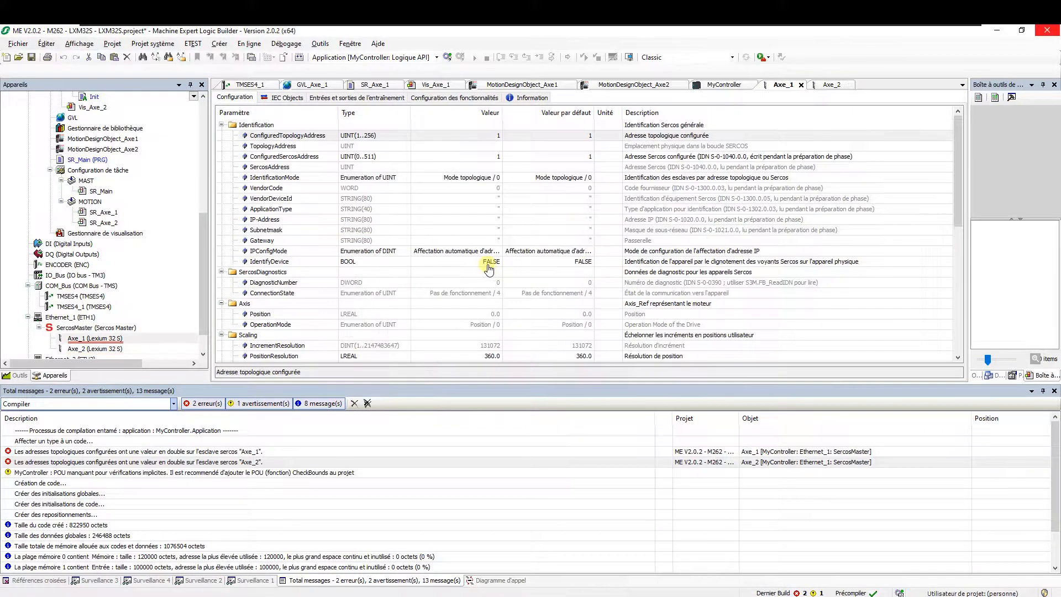
scroll(486, 232, "down", 10)
left_click(477, 251)
left_click(477, 252)
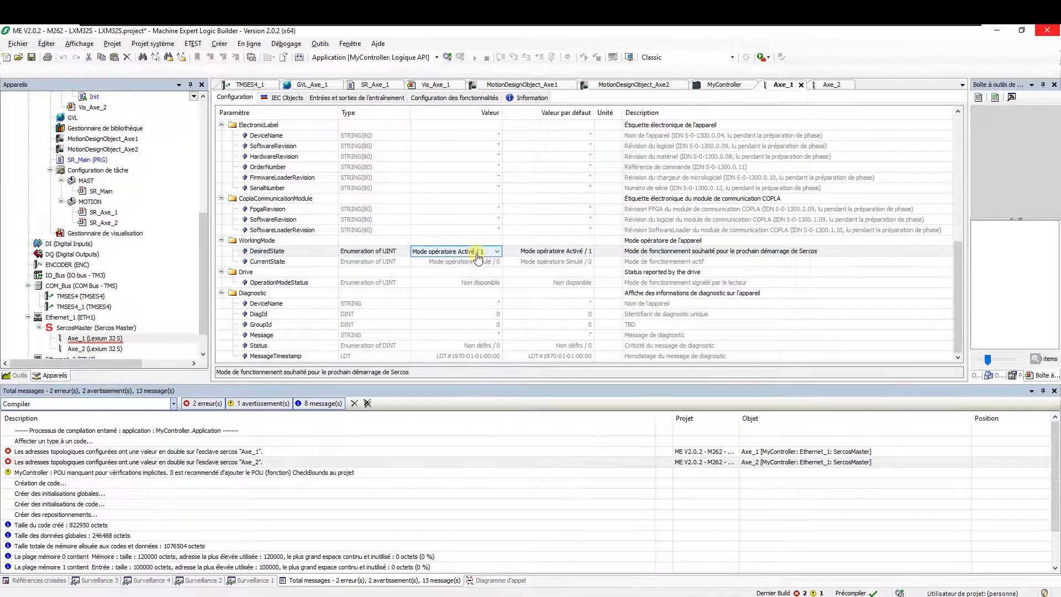
left_click(477, 254)
left_click(476, 263)
left_click(484, 230)
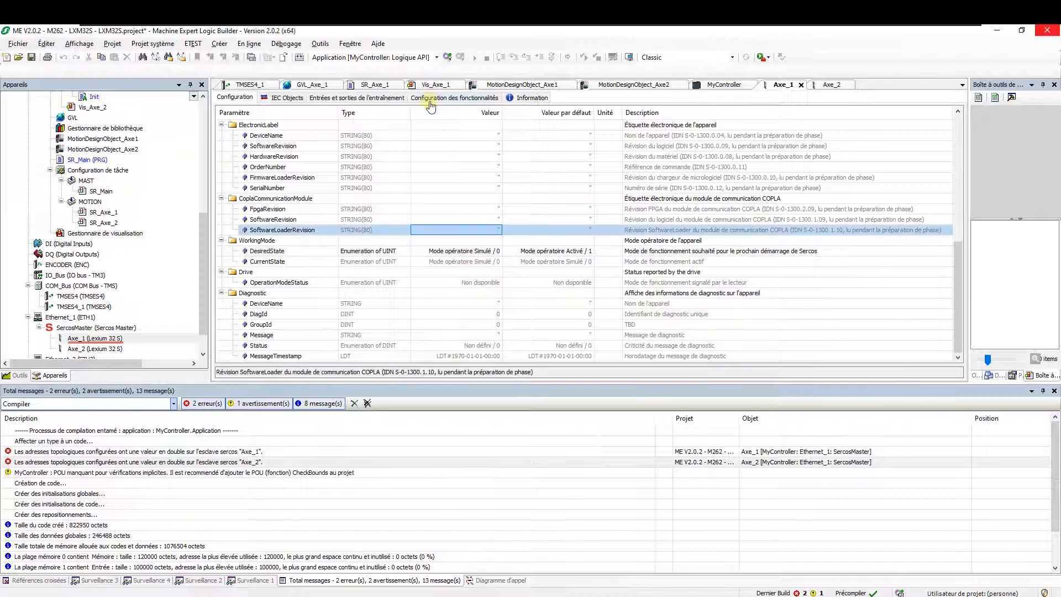
Log in to MyController, accept creating and loading the application on it, and start its execution
left_click(447, 58)
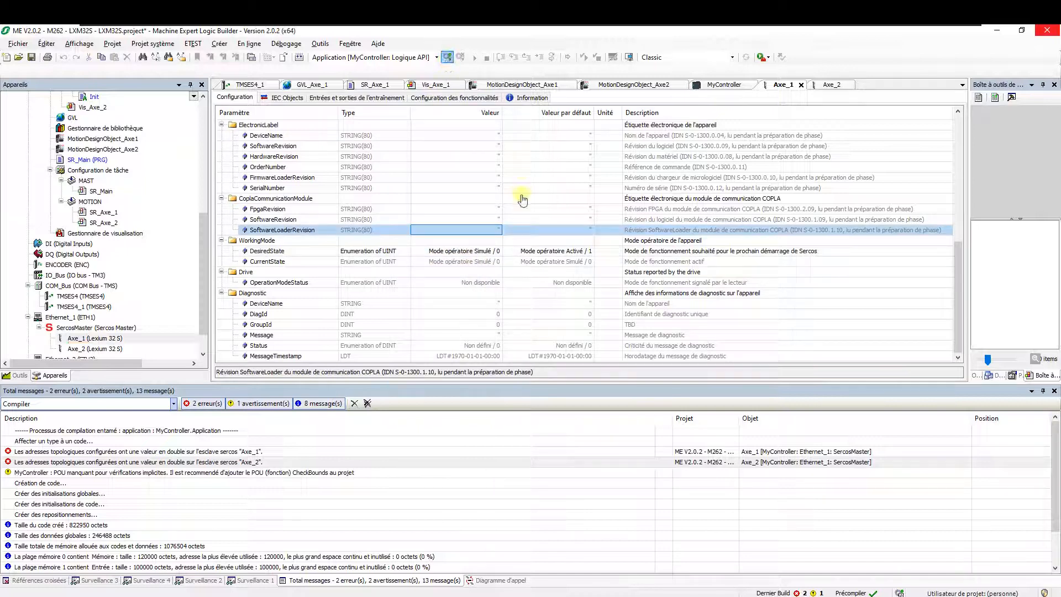
left_click(552, 354)
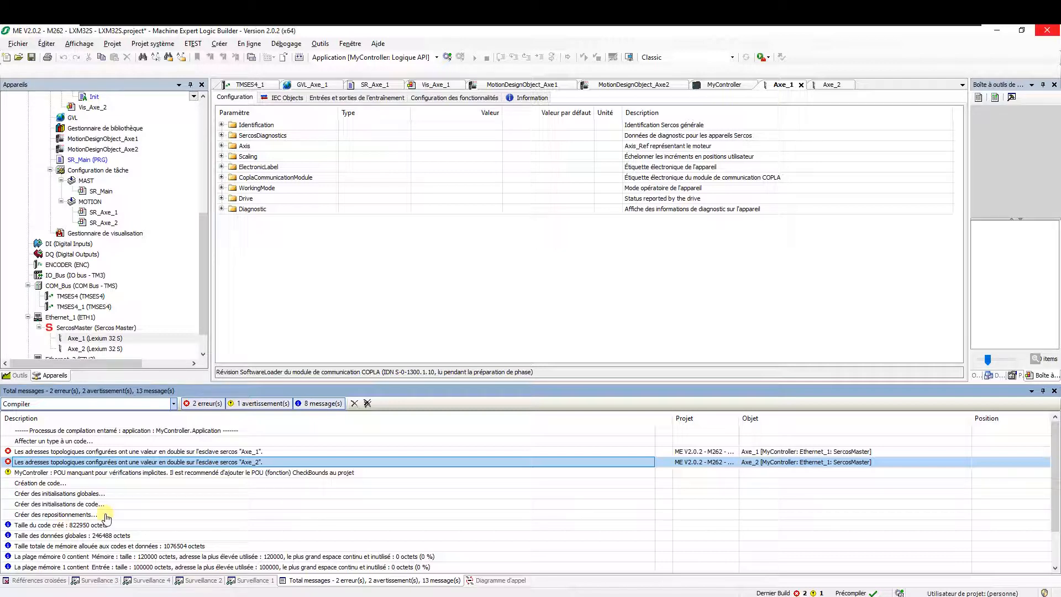
key("alt+F8")
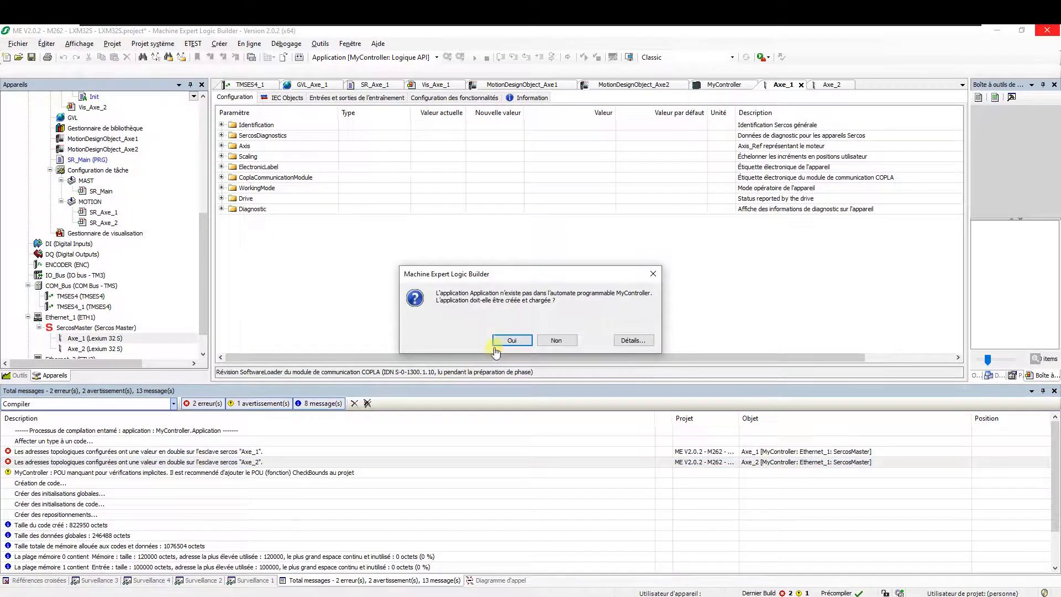
left_click(496, 343)
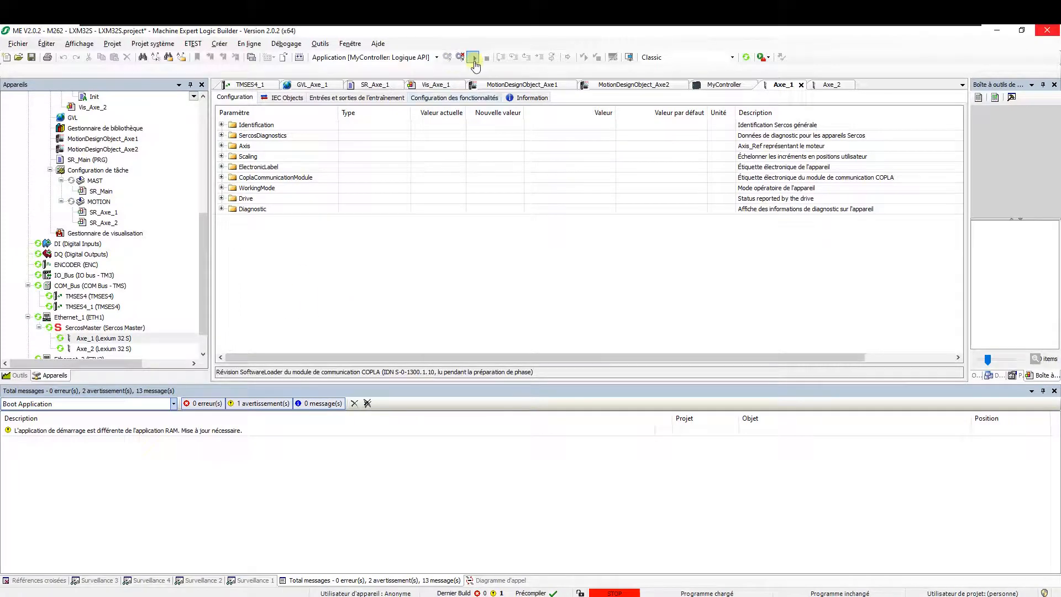
left_click(474, 57)
left_click(567, 356)
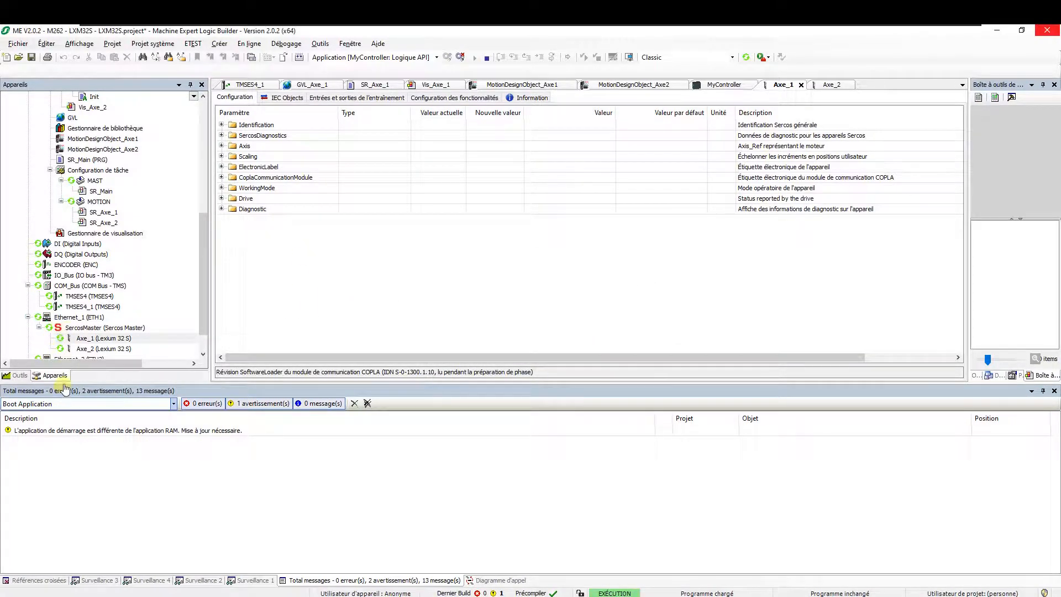
Shrink the messages area, open the Vis_Axe_1 visualization, and enable the axis with the MC_Power command
left_click_drag(65, 389, 39, 502)
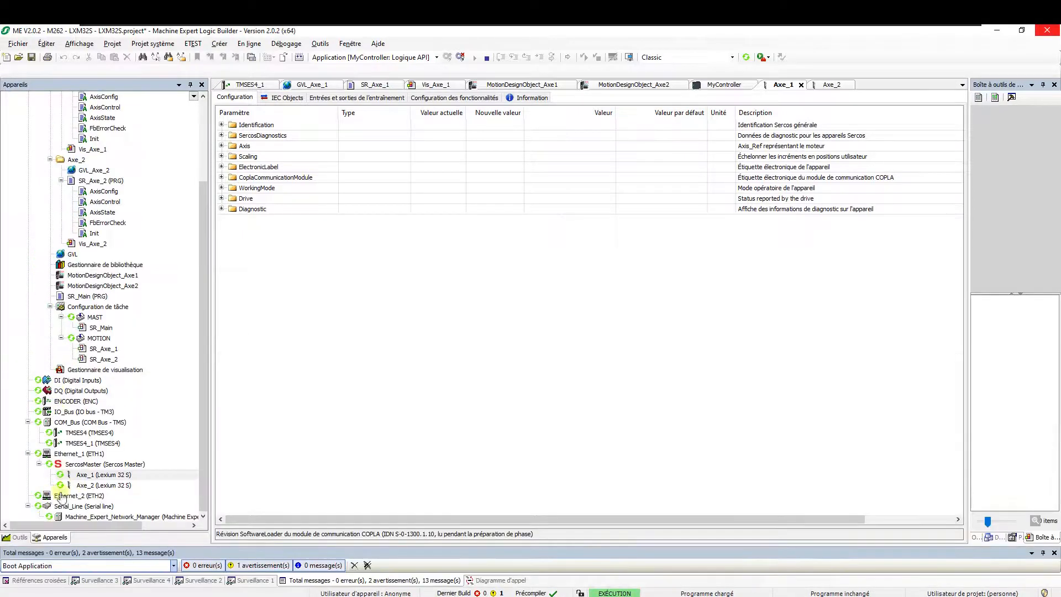
scroll(206, 265, "up", 4)
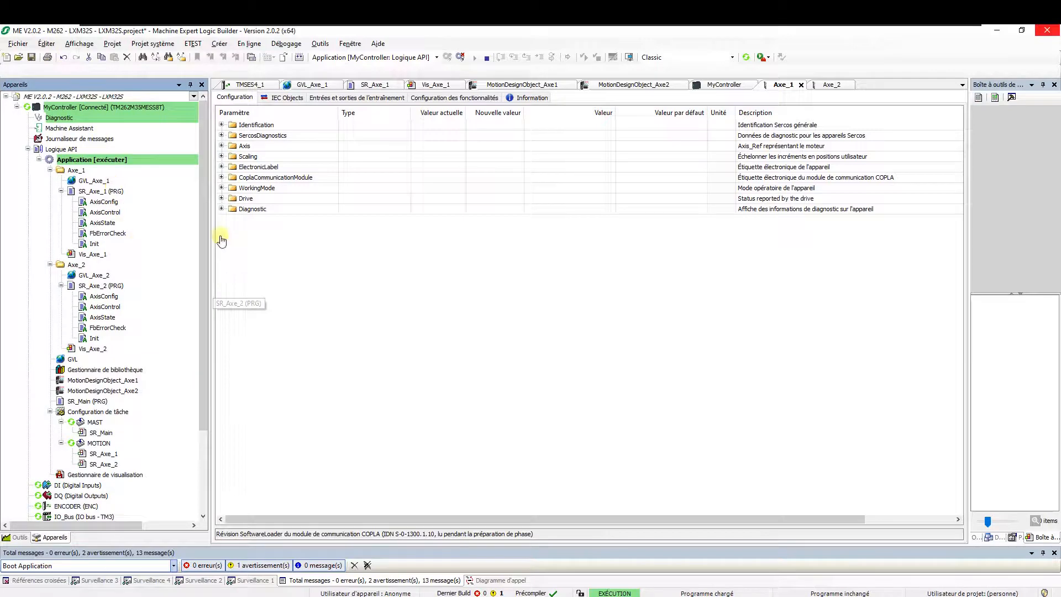
double_click(97, 255)
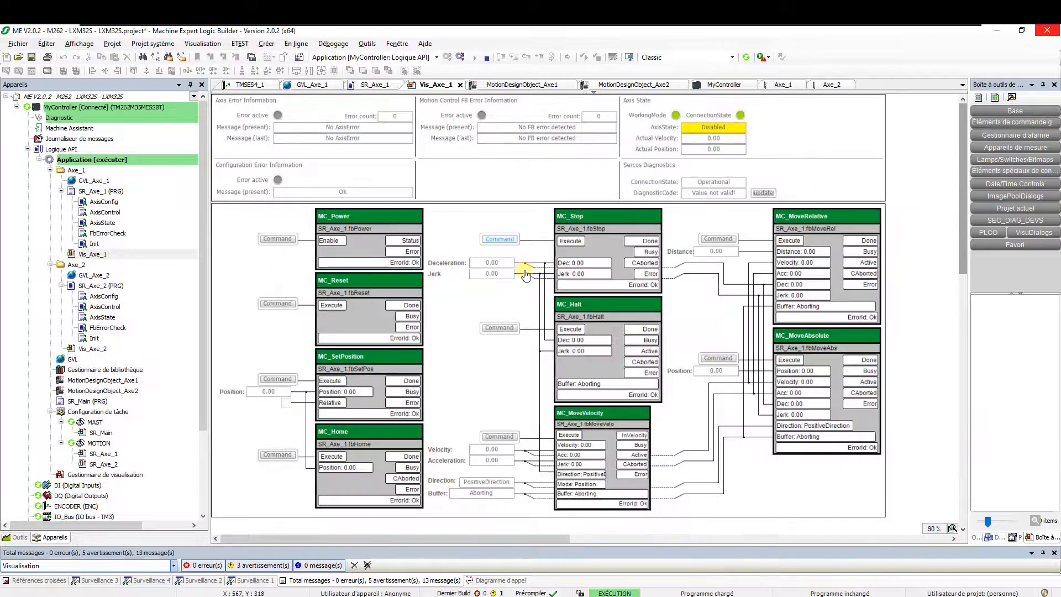
left_click(285, 240)
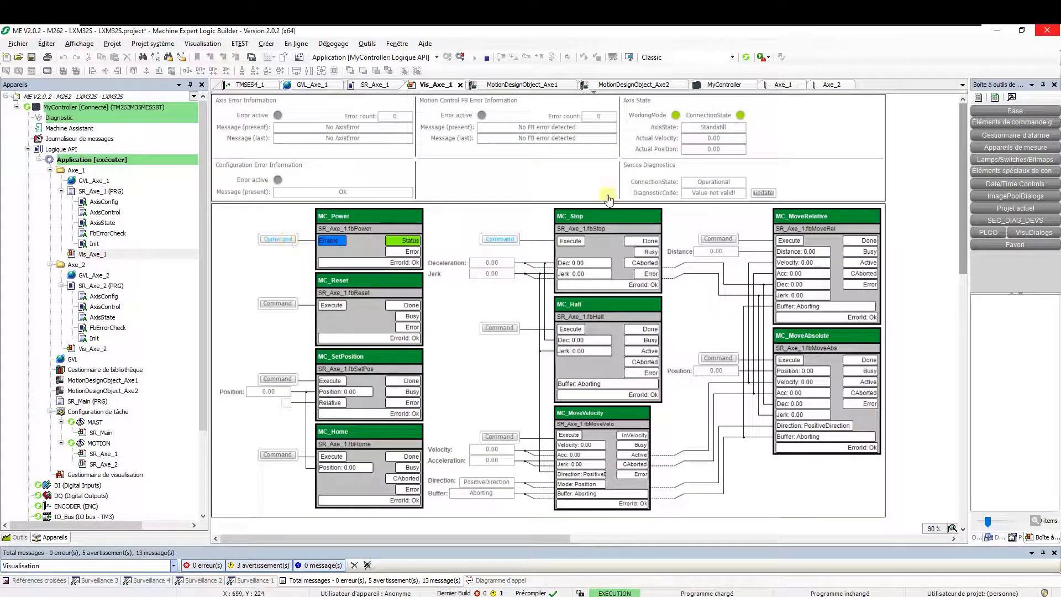
Detach MotionDesignObject_Axe1 and Vis_Axe_1 as floating windows and arrange them side by side at a readable size
left_click(516, 88)
left_click_drag(517, 88, 812, 355)
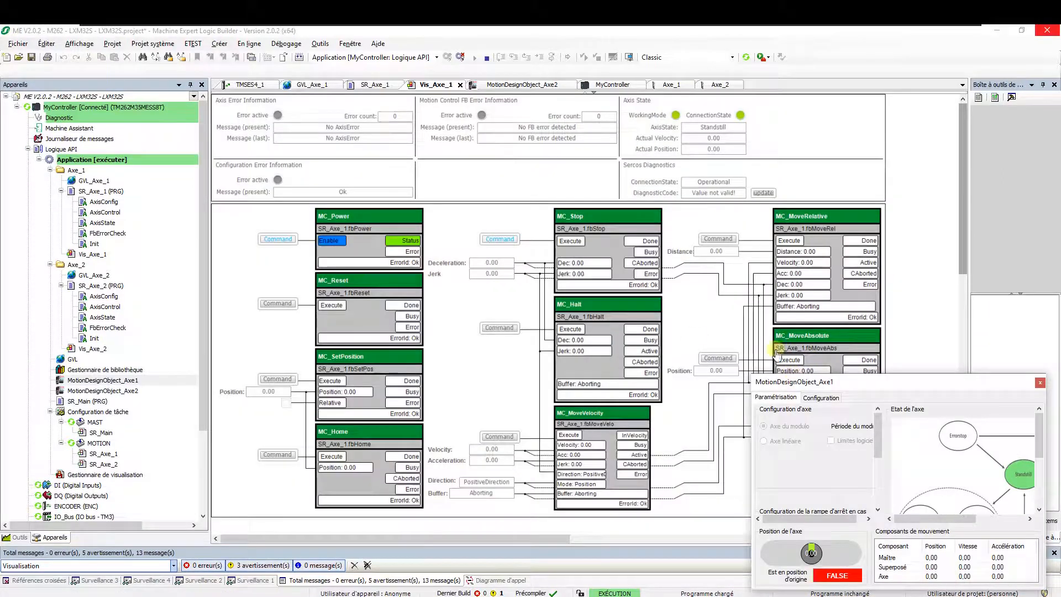
left_click_drag(437, 84, 127, 72)
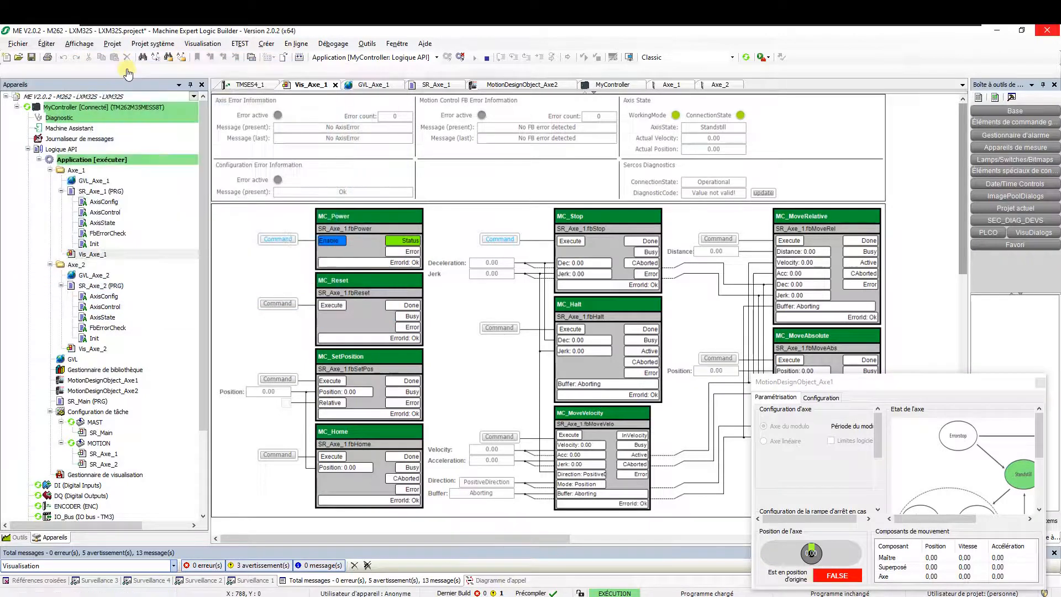
left_click_drag(326, 280, 722, 569)
left_click_drag(825, 398, 798, 174)
left_click_drag(483, 66, 452, 62)
left_click_drag(733, 158, 704, 160)
left_click_drag(991, 254, 1051, 257)
left_click_drag(937, 368, 914, 532)
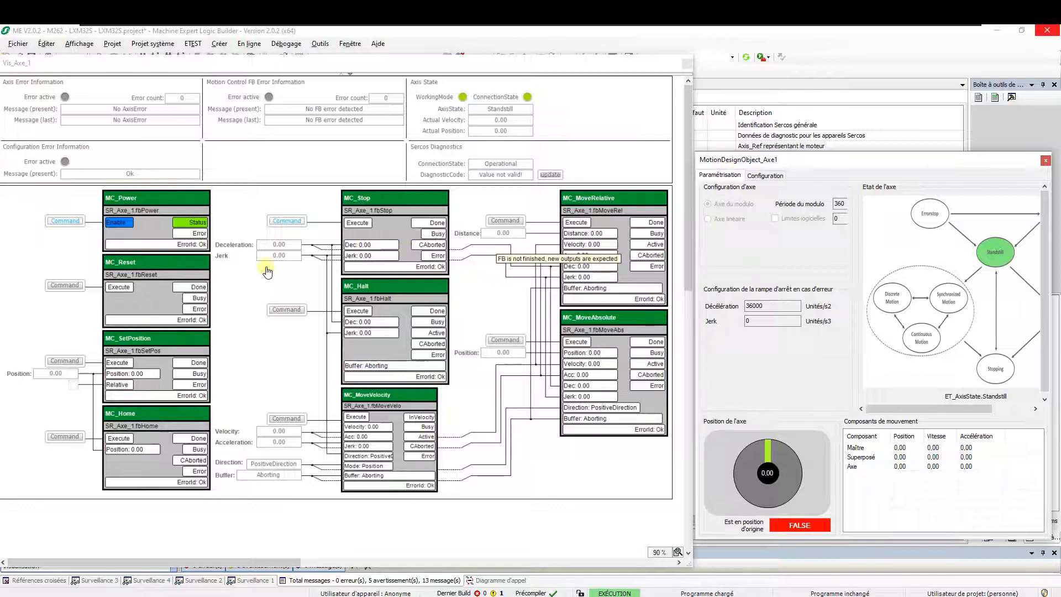
Disable Axe_1 through MC_Power, reposition and widen the MotionDesignObject_Axe1 window to show the whole state diagram, and enable the axis again
scroll(78, 223, "down", 3)
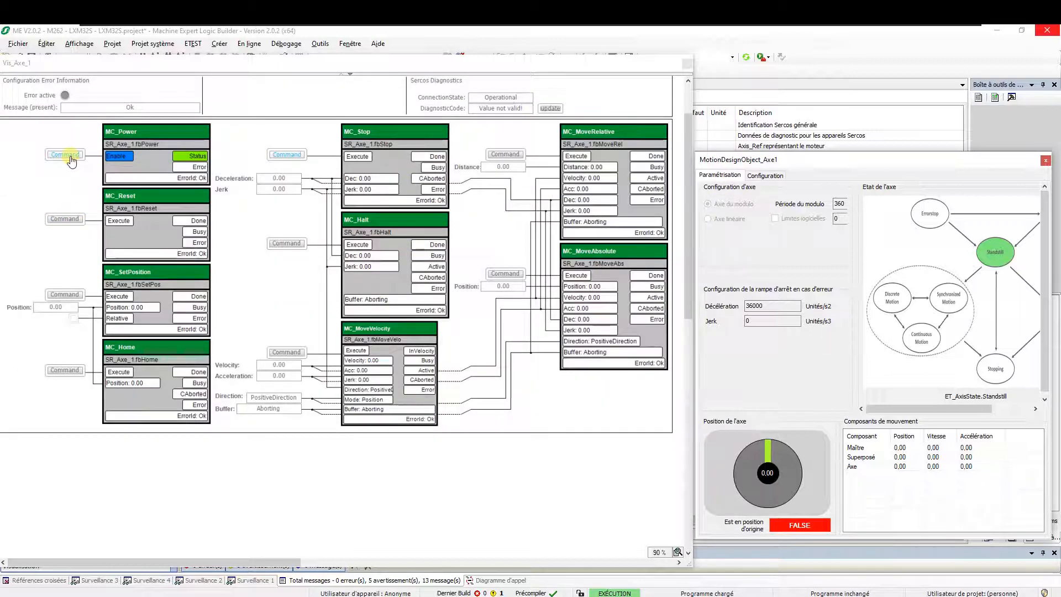
scroll(72, 166, "up", 3)
left_click(65, 221)
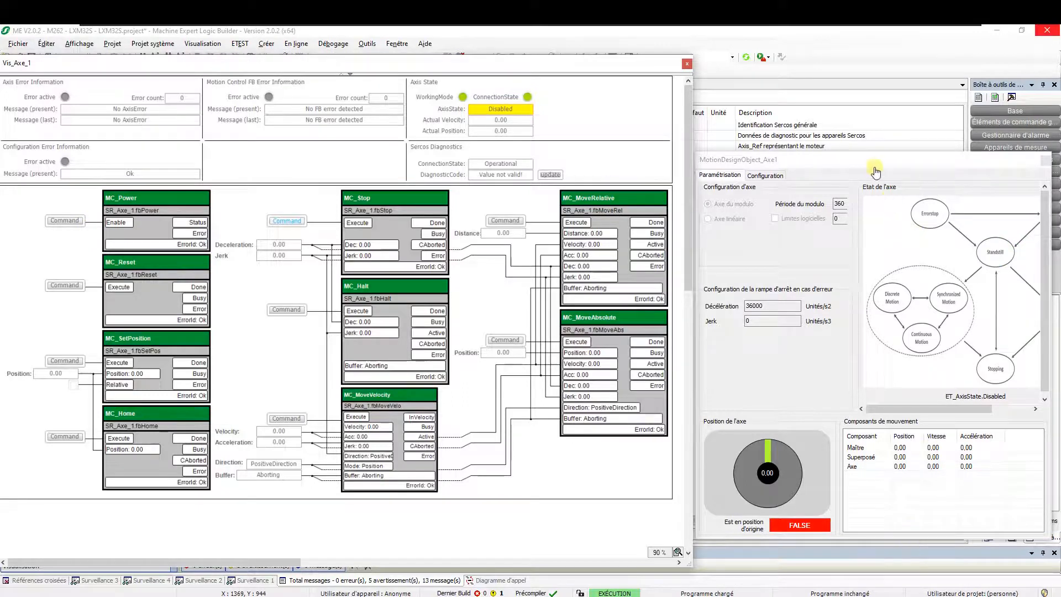
left_click_drag(881, 170, 727, 198)
left_click_drag(909, 295, 1008, 295)
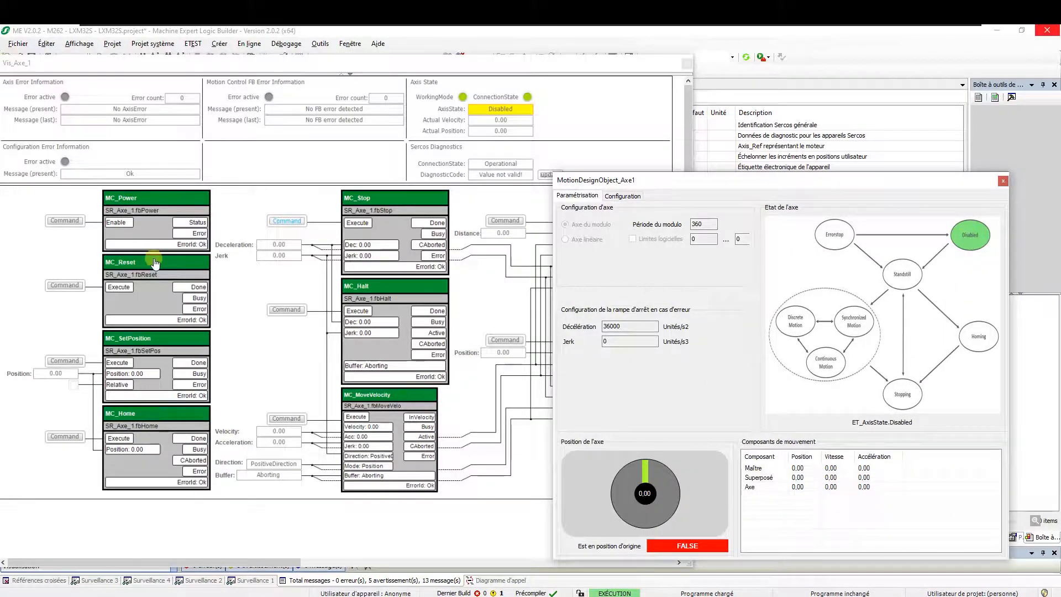
left_click(65, 220)
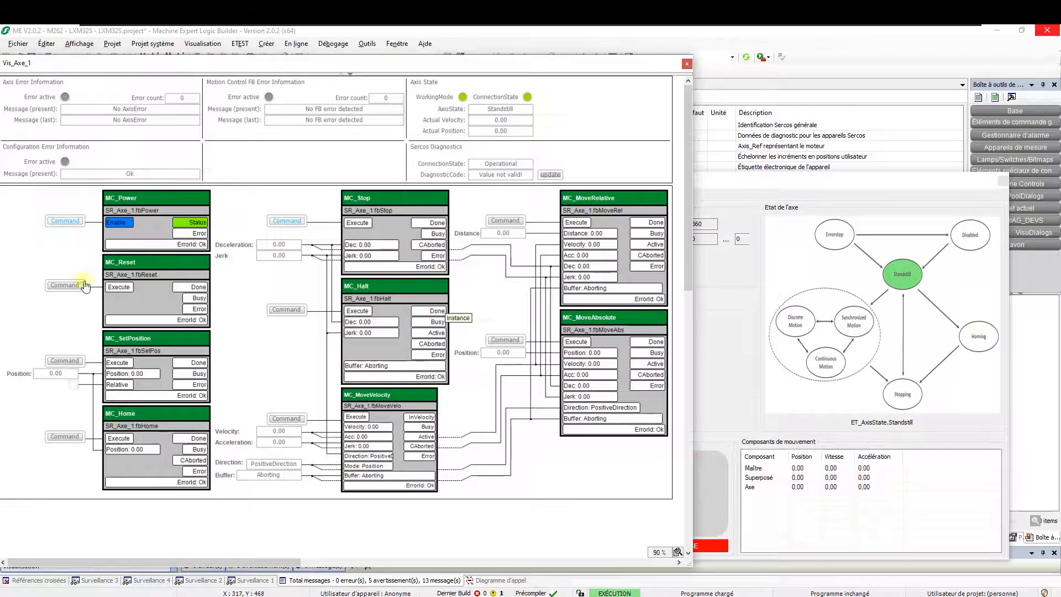
left_click(765, 222)
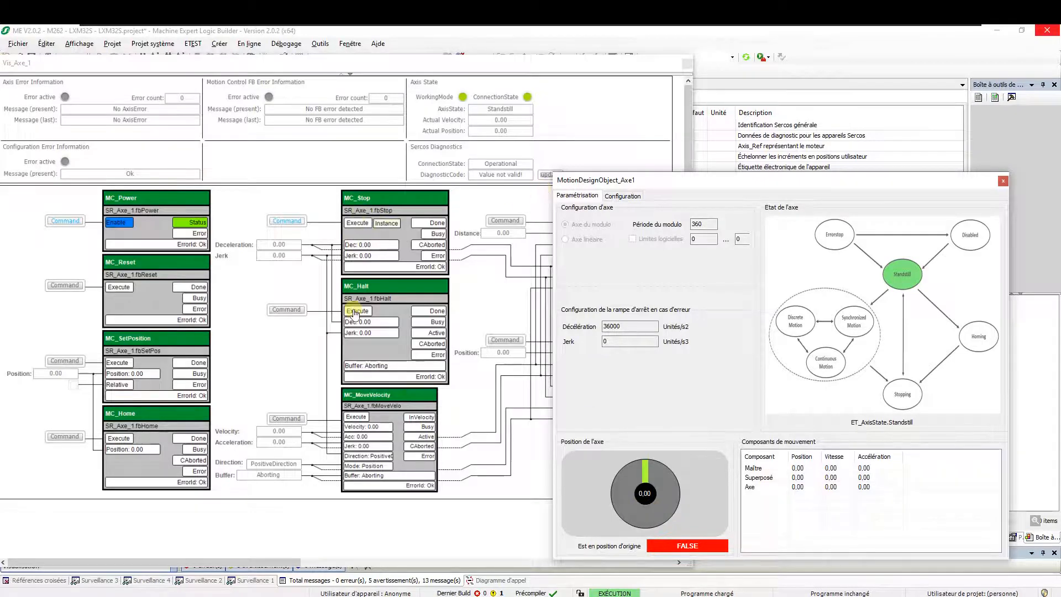
Set the MC_MoveVelocity velocity and acceleration to 45, execute the movement, and view the rotating axis position in MotionDesignObject_Axe1
left_click(278, 434)
left_click(278, 432)
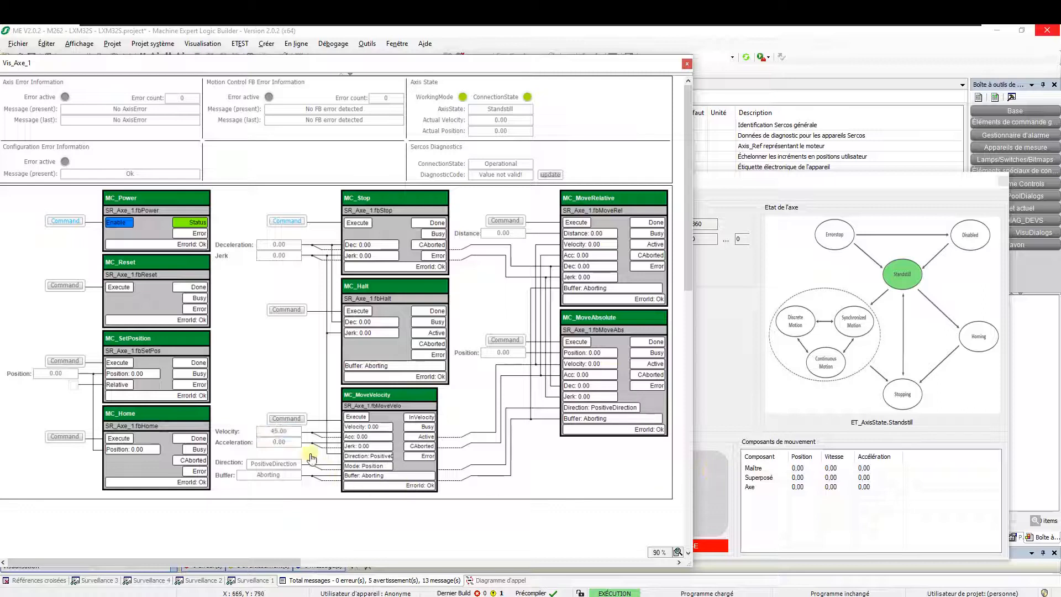
key("Return")
left_click(291, 419)
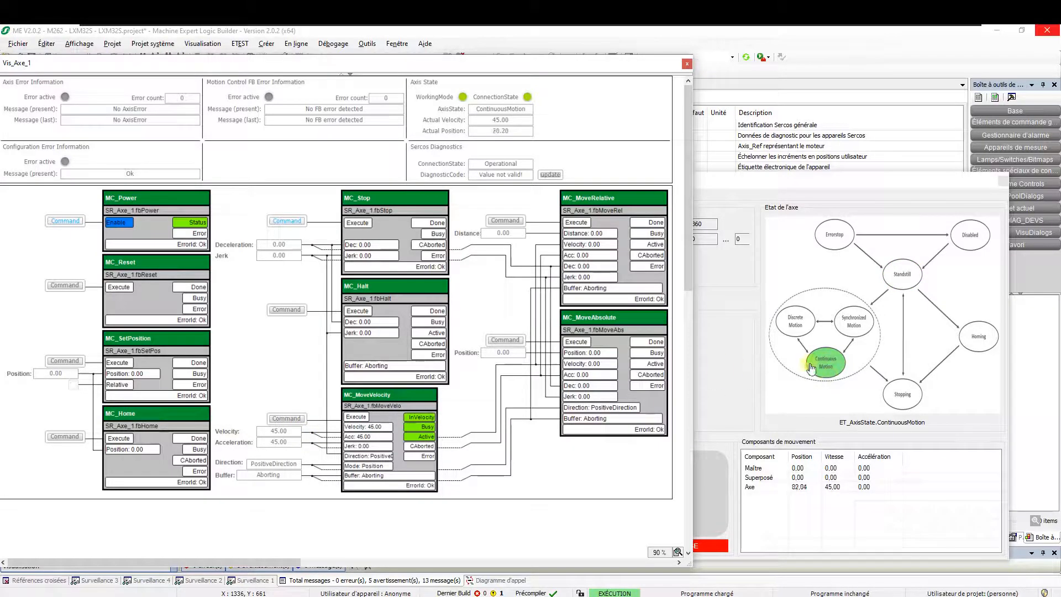
left_click(719, 372)
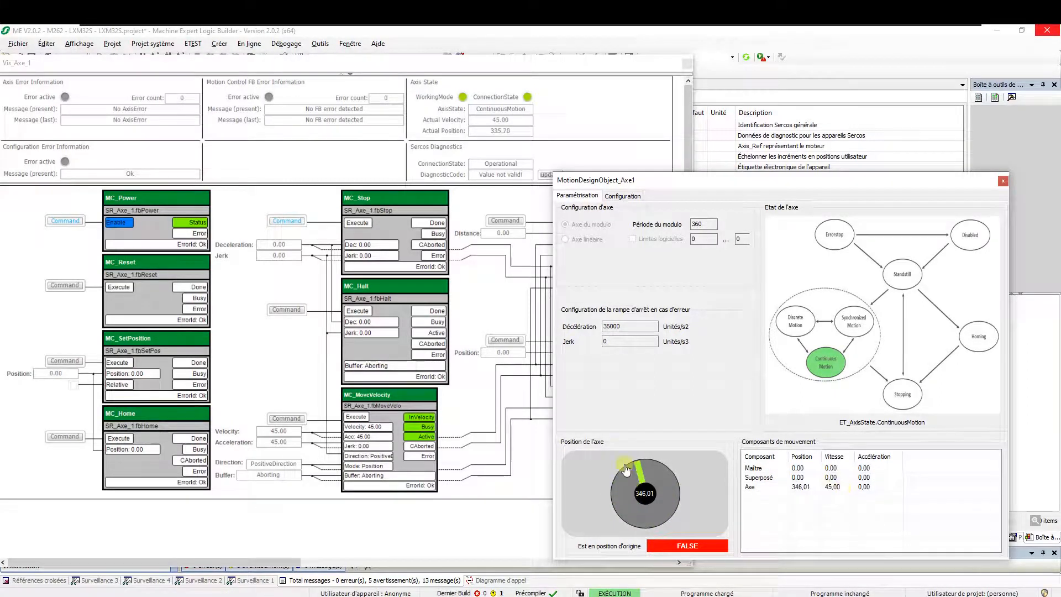
Set the MC_MoveVelocity velocity to -45, execute the command again, and view the reversed rotation in MotionDesignObject_Axe1
left_click(271, 433)
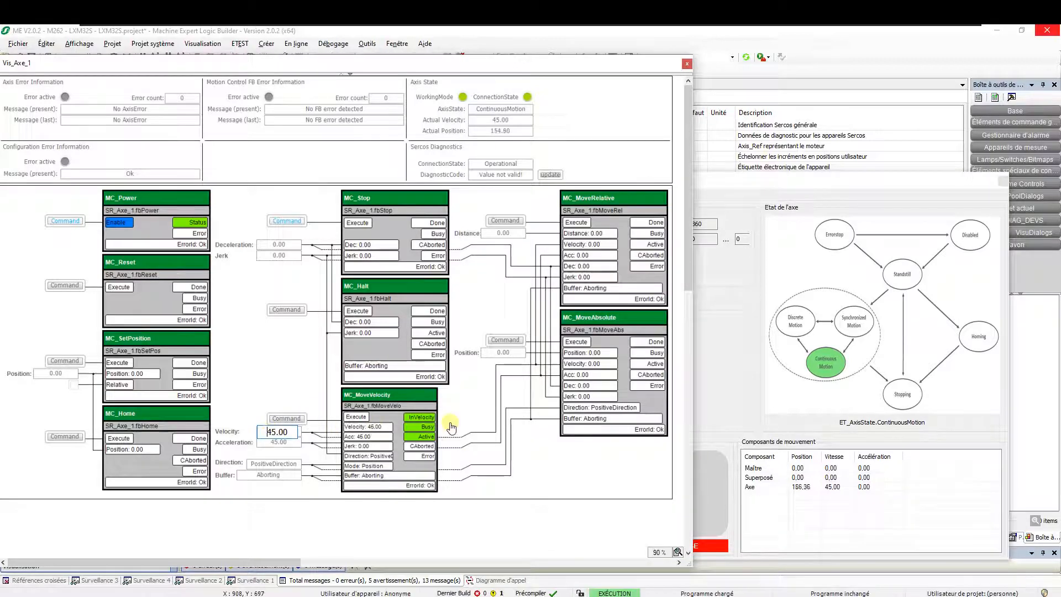
type("-")
key("Return")
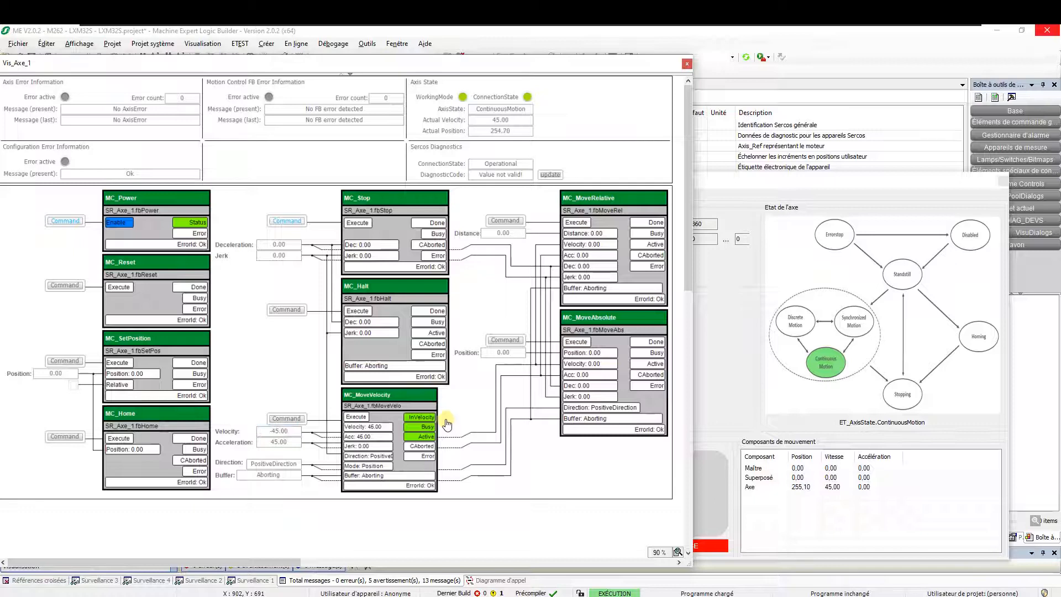
left_click(287, 419)
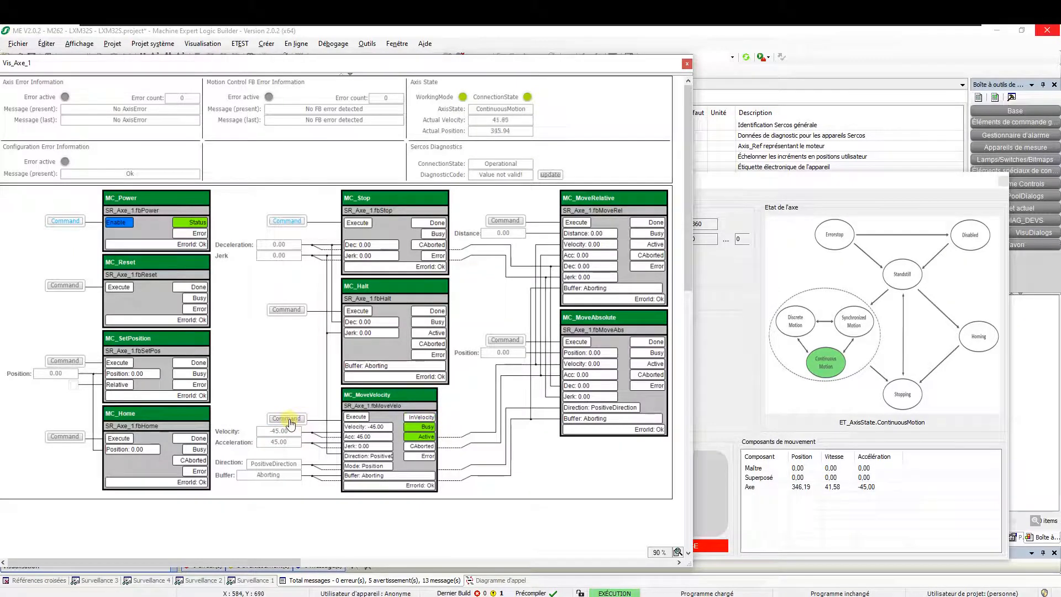
left_click(704, 412)
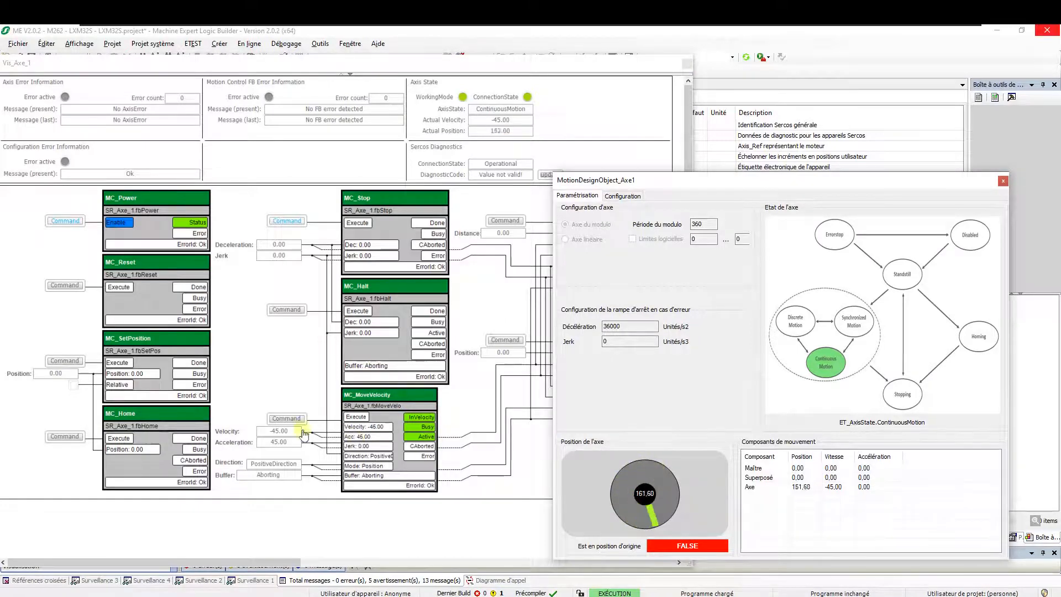
Move the MotionDesignObject_Axe1 window clear of the Vis_Axe_1 function blocks and try MC_MoveAbsolute to position 0
left_click(516, 526)
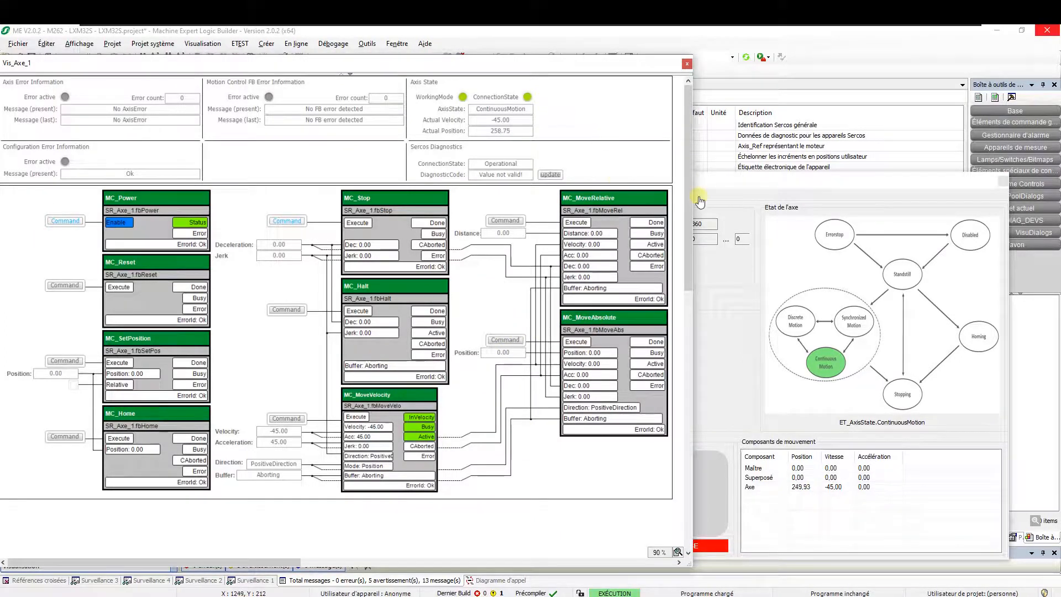
left_click_drag(719, 186, 866, 135)
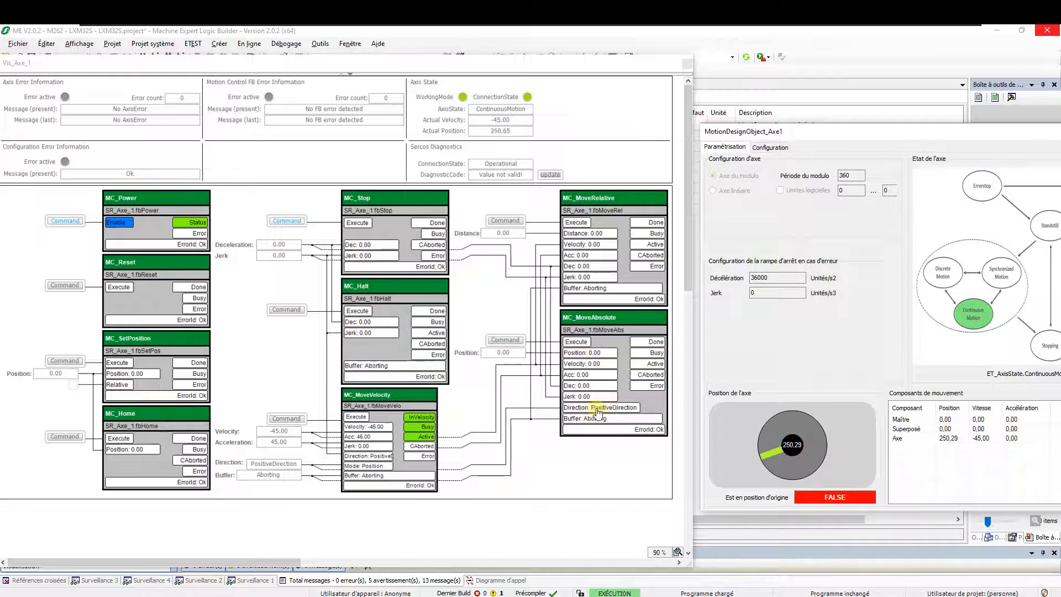
left_click(512, 341)
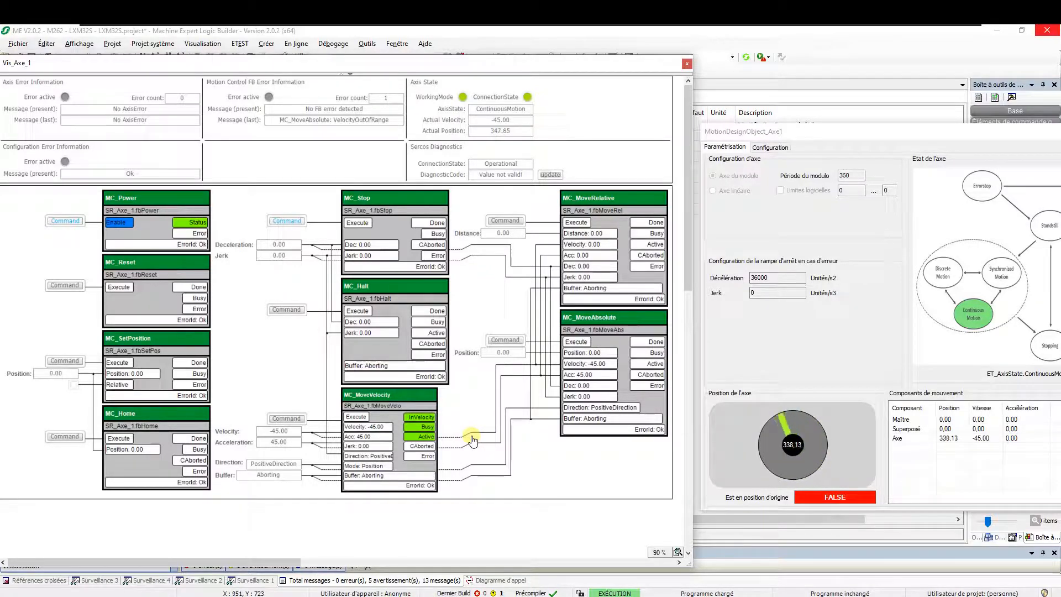
Set both the deceleration and the jerk to 45, and try the MC_MoveAbsolute command again
left_click(279, 246)
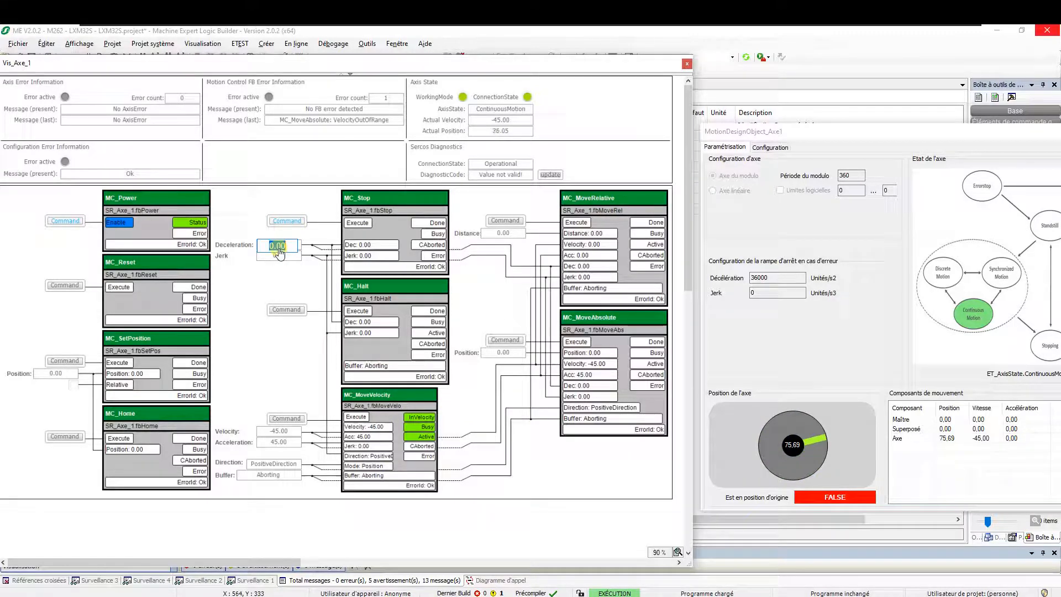
type("45")
key("Return")
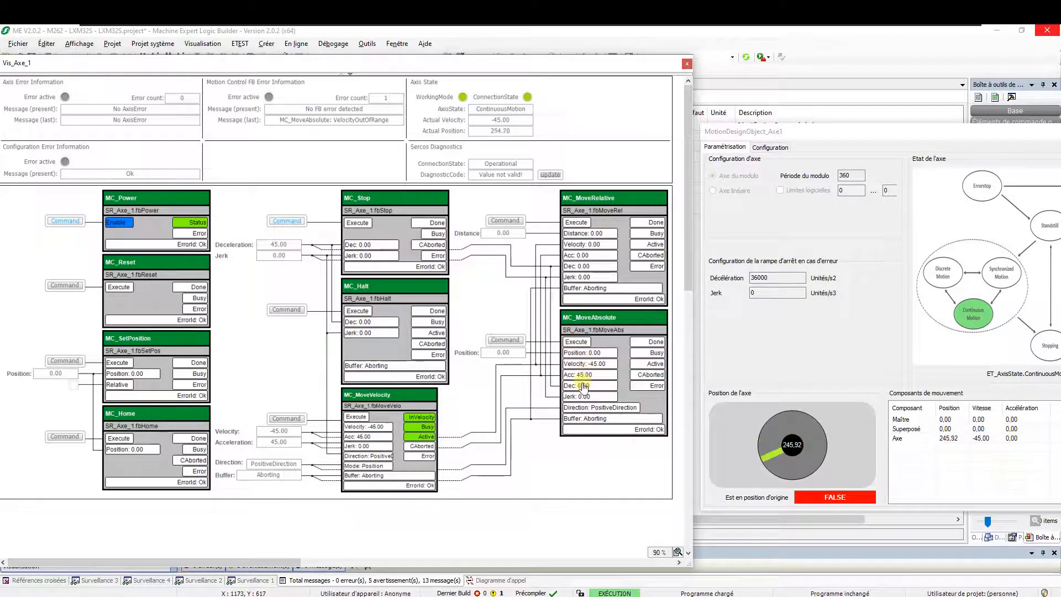
left_click(278, 256)
type("45")
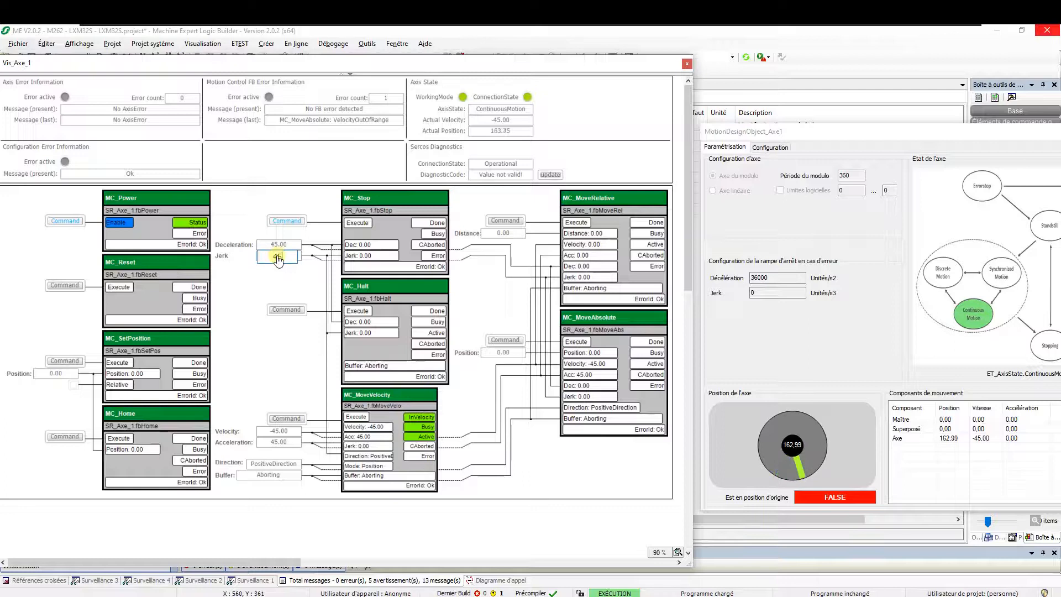
key("Return")
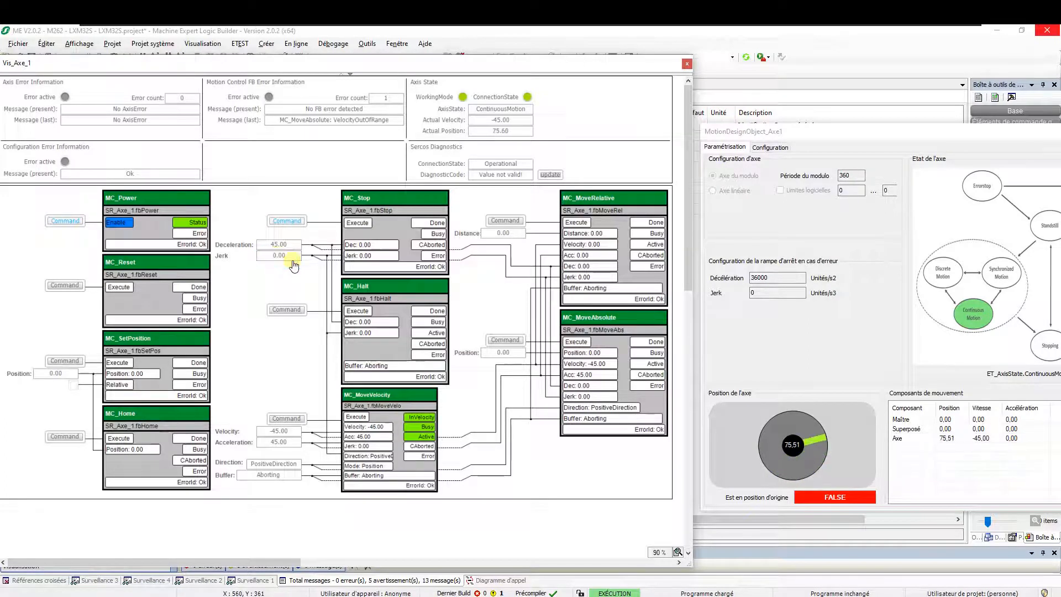
left_click(501, 341)
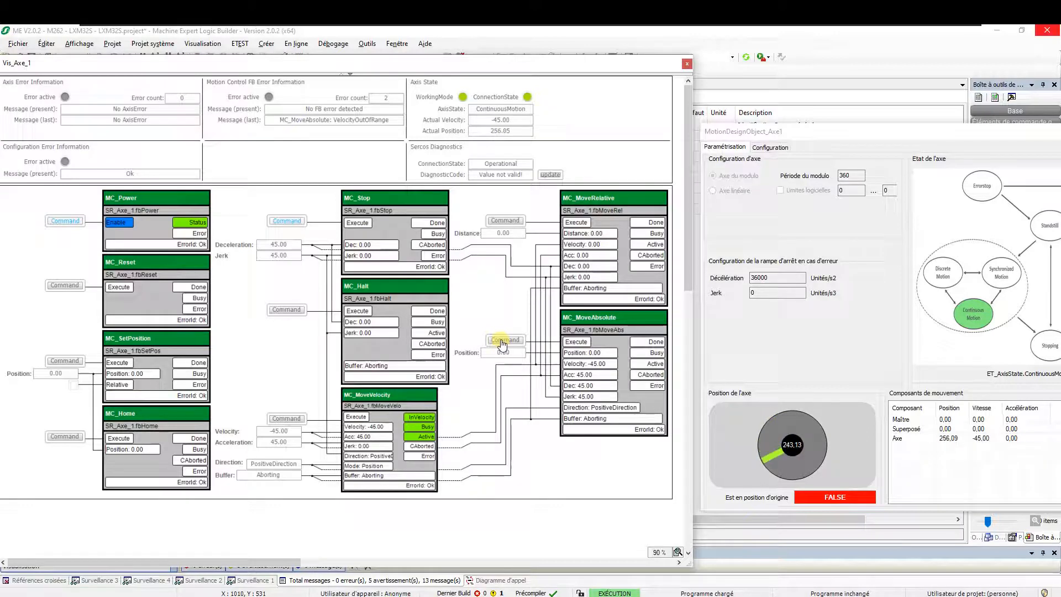
Stop axis 1 with MC_Stop, and release the stop command once the axis has stopped
left_click(289, 221)
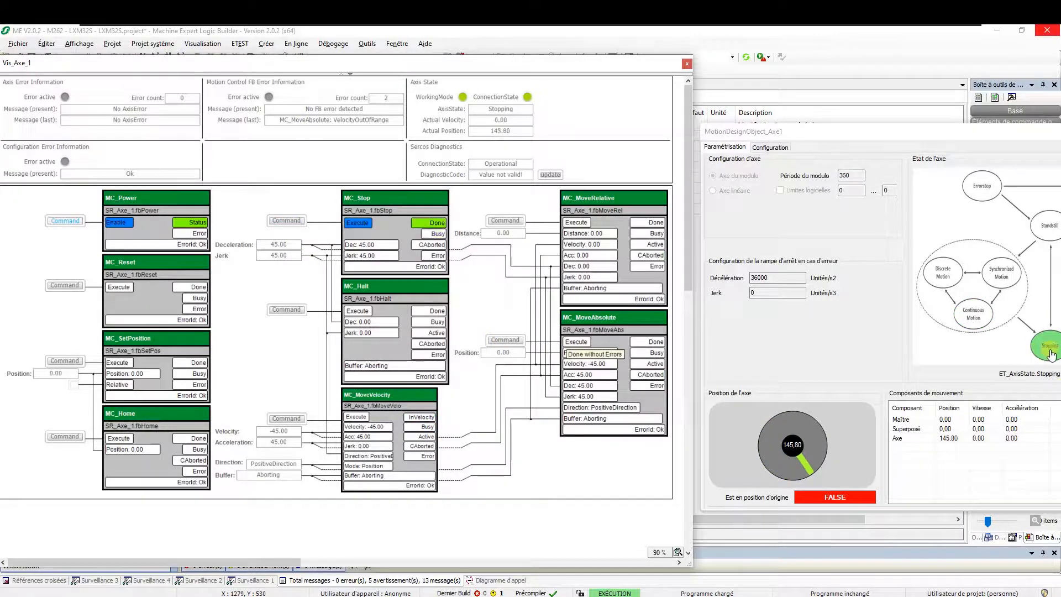
left_click(286, 221)
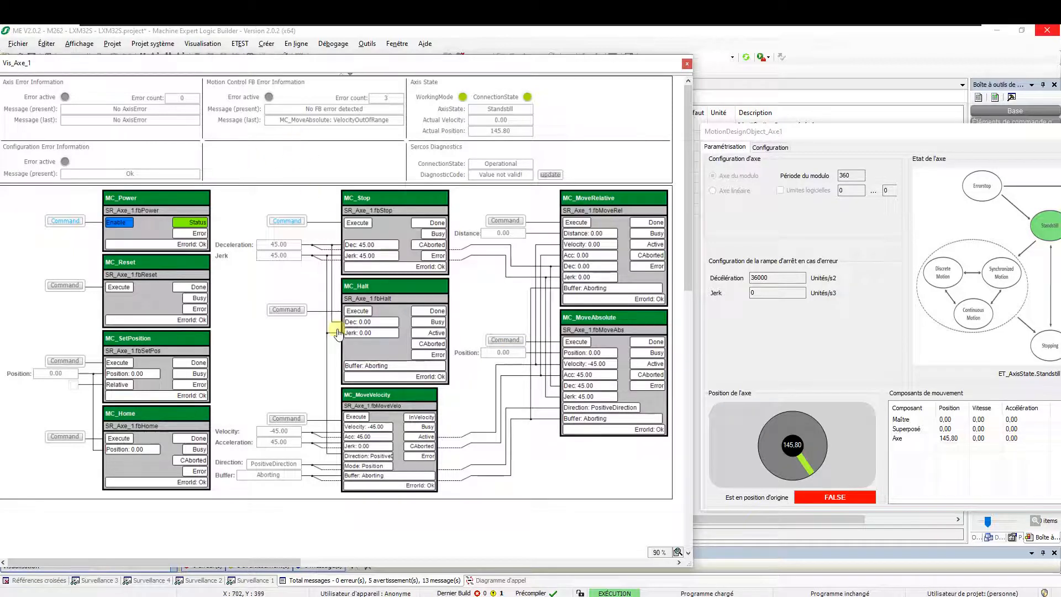
Set the axis 1 velocity to 45 and try MC_MoveAbsolute to position 0
left_click(288, 436)
type("45")
key("Return")
left_click(504, 340)
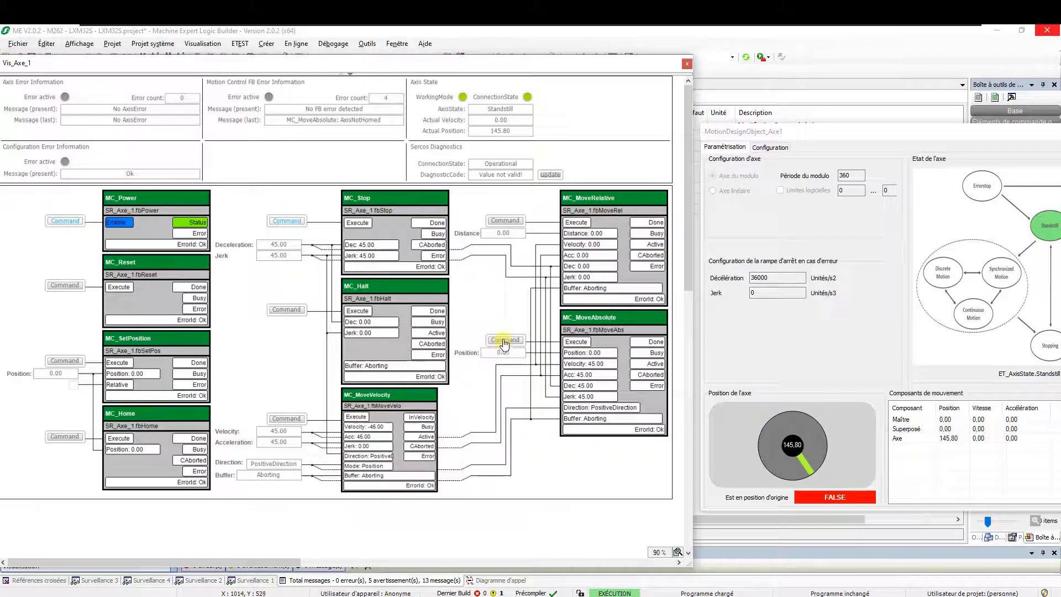
Execute MC_Reset and switch MC_Power off and on for axis 1, retrying MC_MoveAbsolute after each
left_click(65, 285)
left_click(500, 341)
left_click(71, 222)
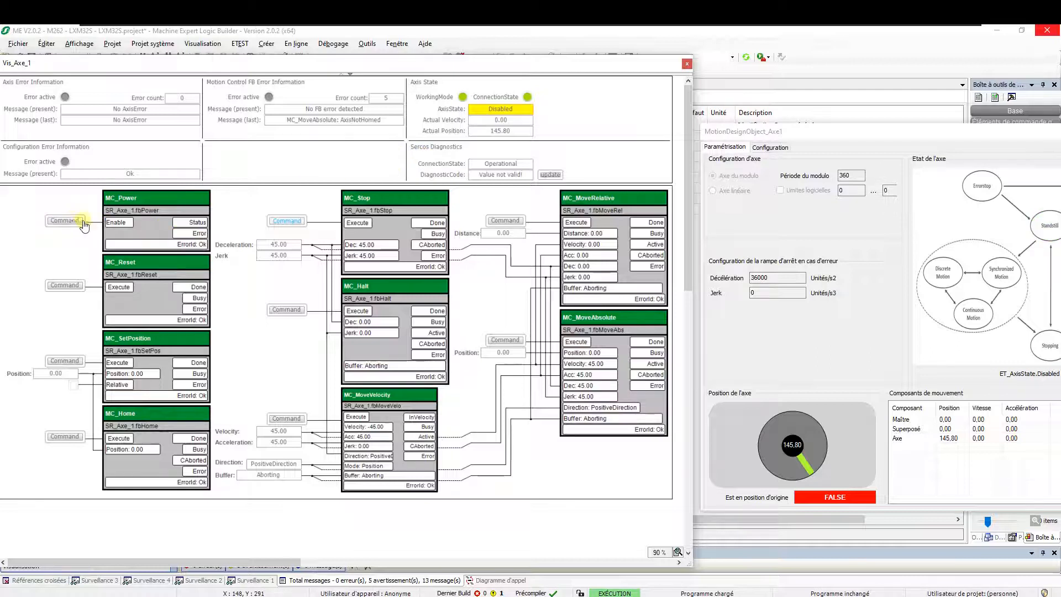
left_click(83, 223)
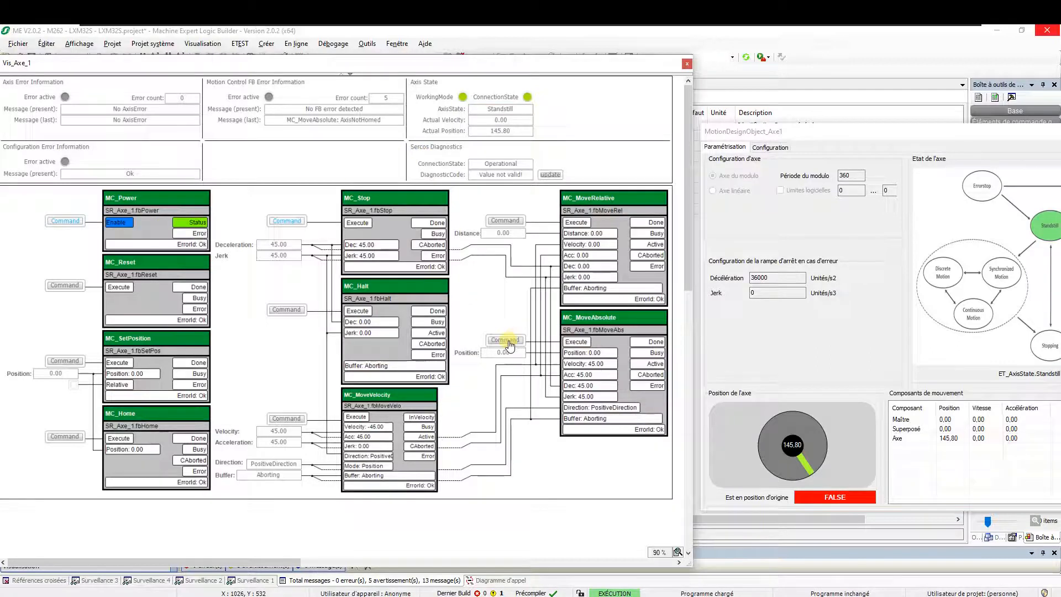
left_click(509, 341)
Set the MC_MoveRelative distance to 180 and execute the relative move on axis 1
left_click(501, 234)
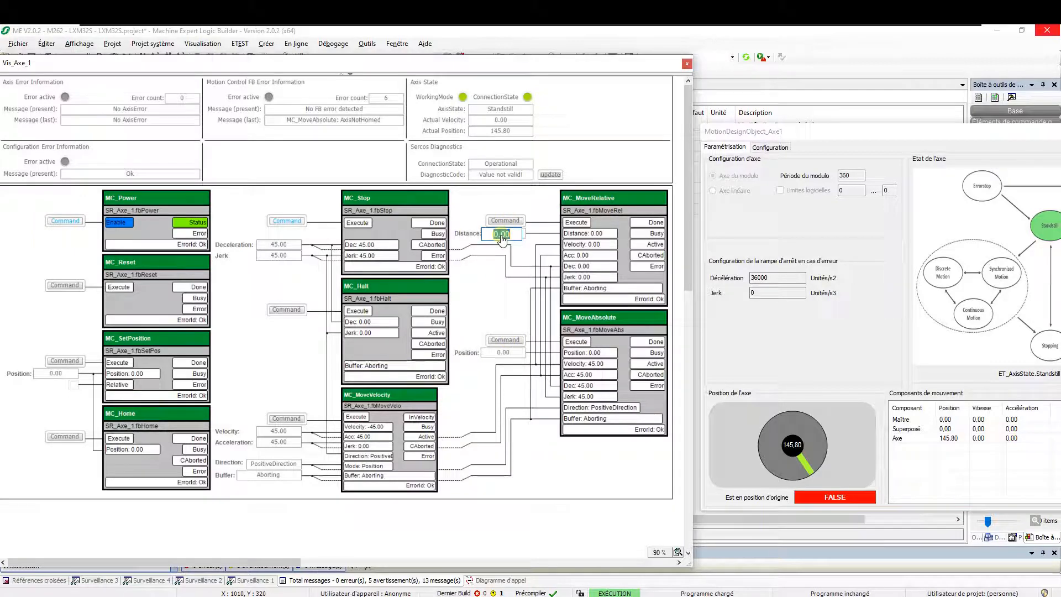
key("Return")
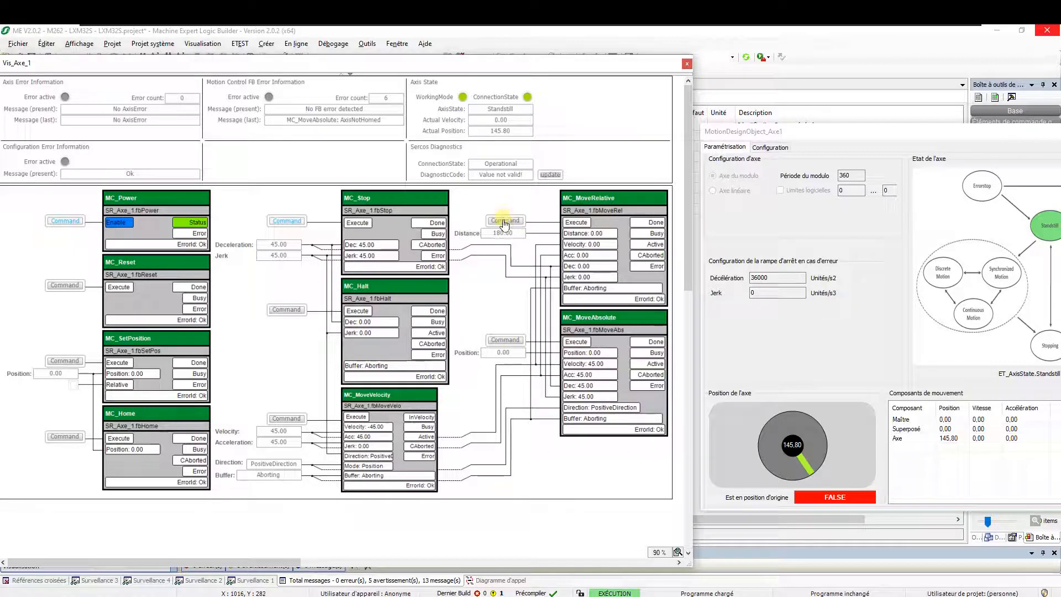
left_click(503, 221)
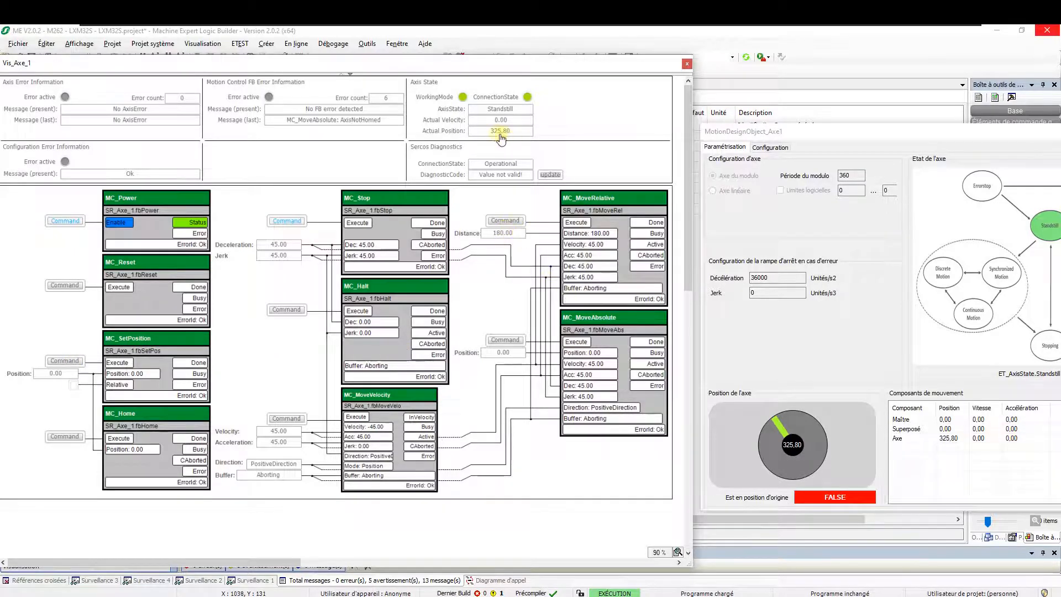
Set the MC_MoveRelative distance to -325.80 and execute it to return axis 1 to its origin
left_click(514, 237)
key("Escape")
left_click(507, 221)
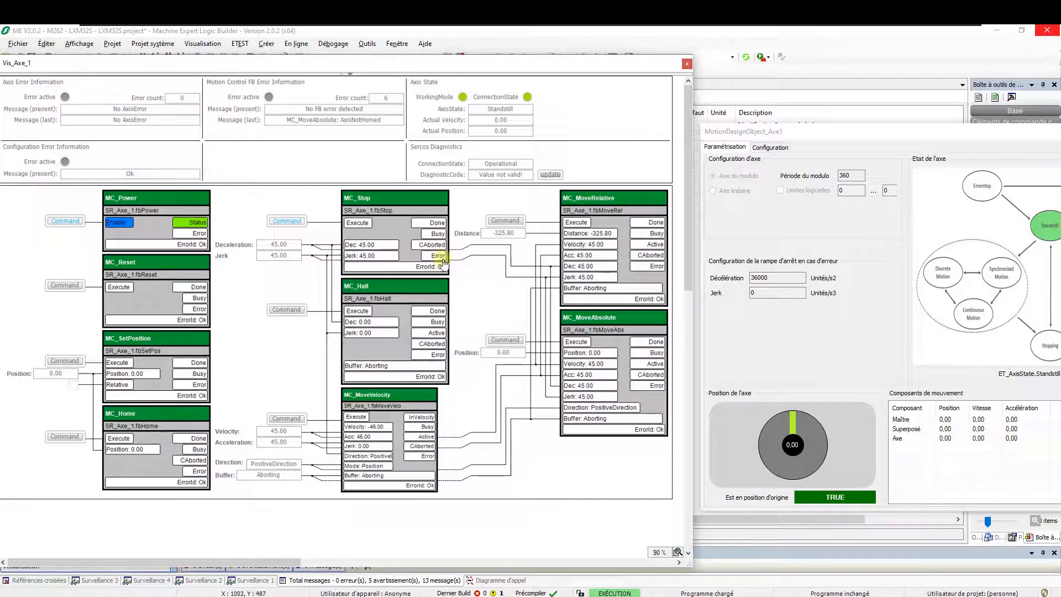
Run axis 1 with MC_MoveVelocity at 45, and bring it back to position 0 with MC_MoveAbsolute
left_click(292, 419)
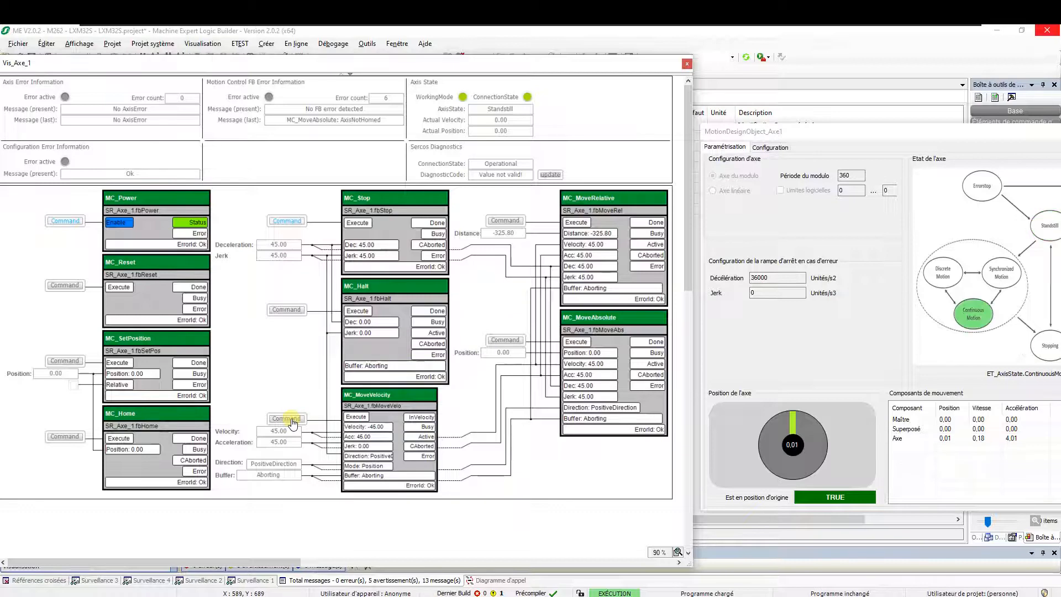
scroll(294, 423, "down", 1)
scroll(298, 421, "up", 1)
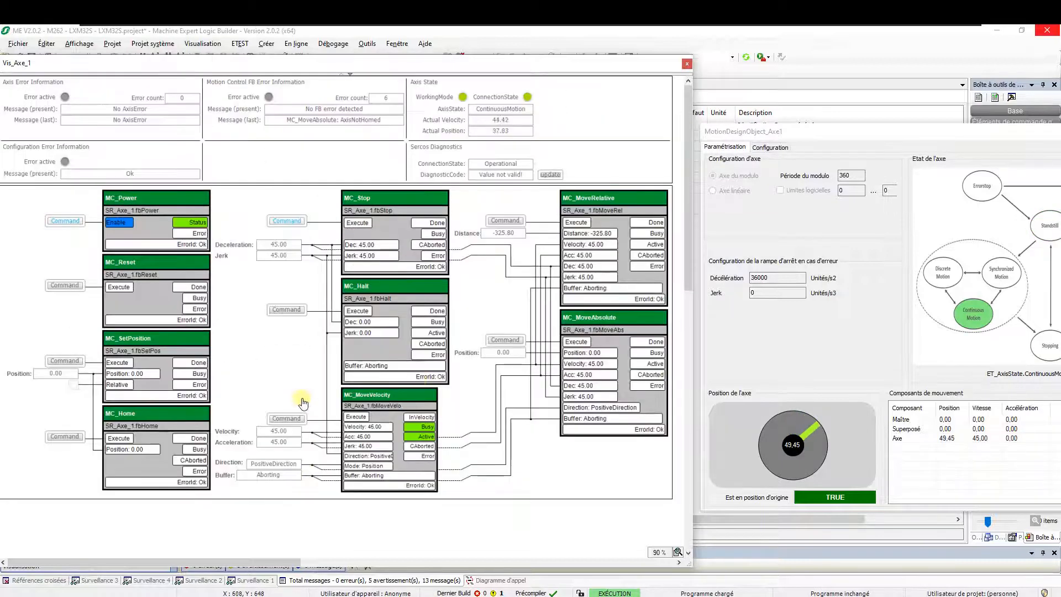
left_click(511, 342)
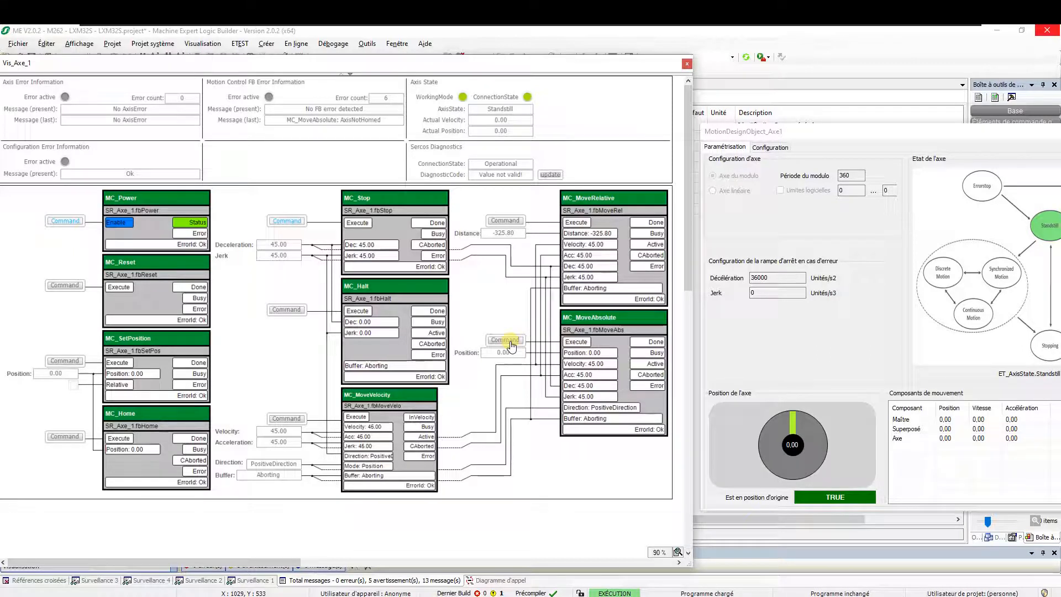
Dock the floating Vis_Axe_1 and MotionDesignObject_Axe1 windows back into the main editor area
left_click_drag(344, 69, 461, 114)
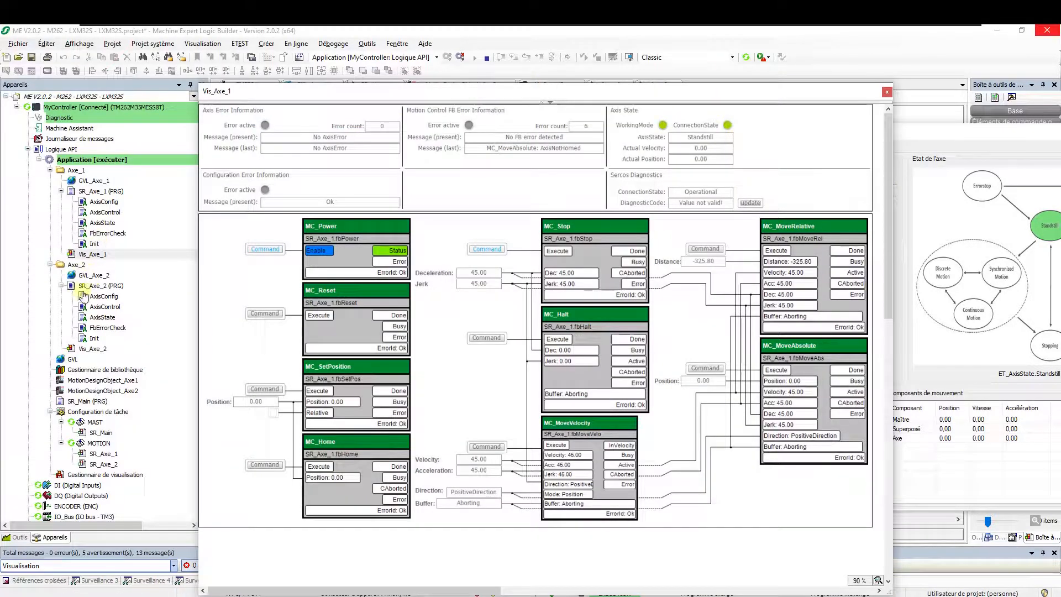
left_click(92, 348)
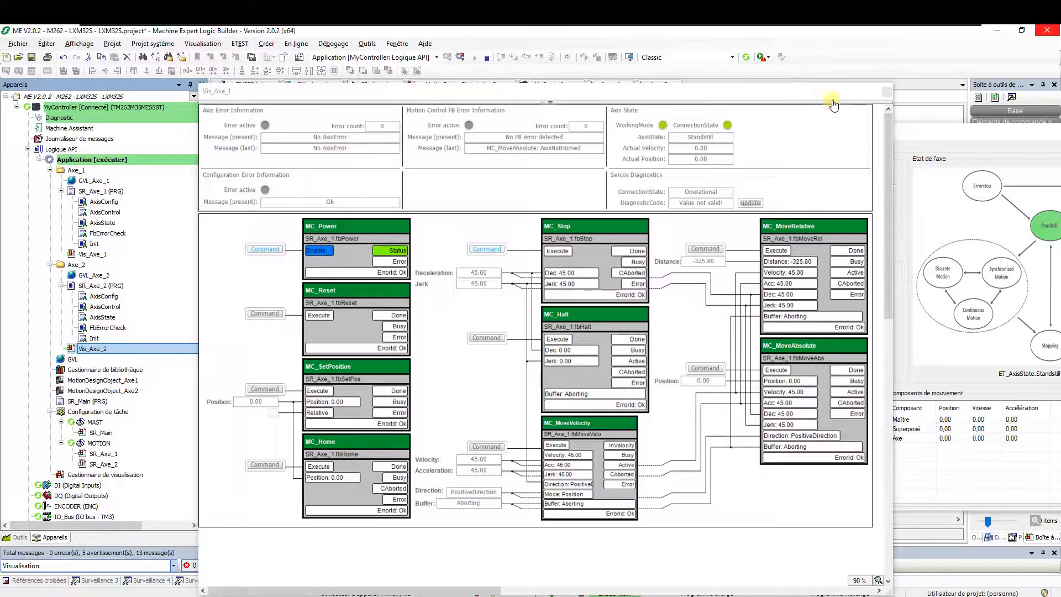
double_click(860, 92)
double_click(959, 134)
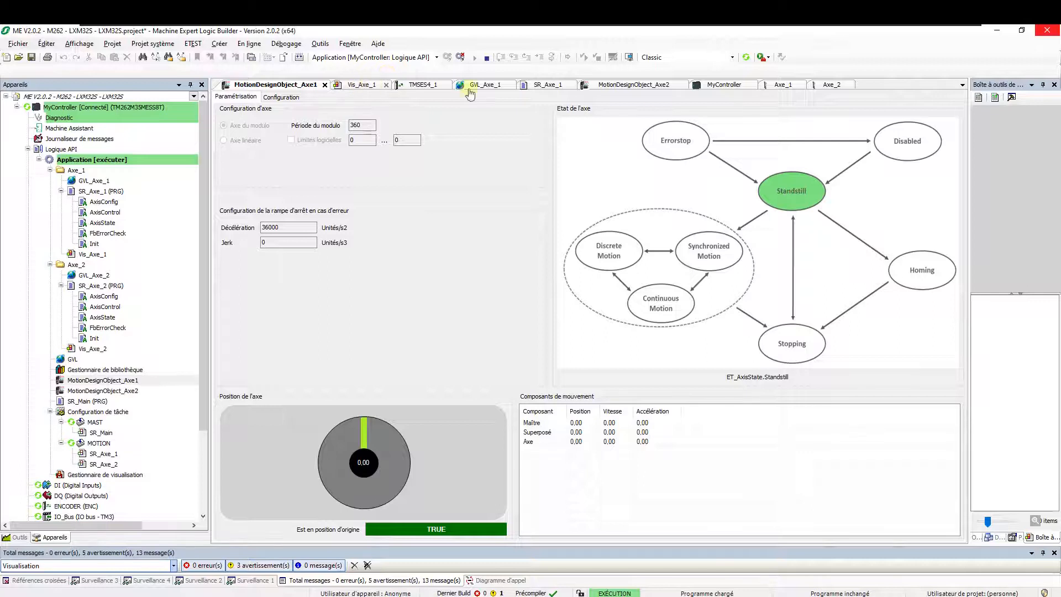
Open the Vis_Axe_2 visualization and enable MC_Power for axis 2
left_click(93, 348)
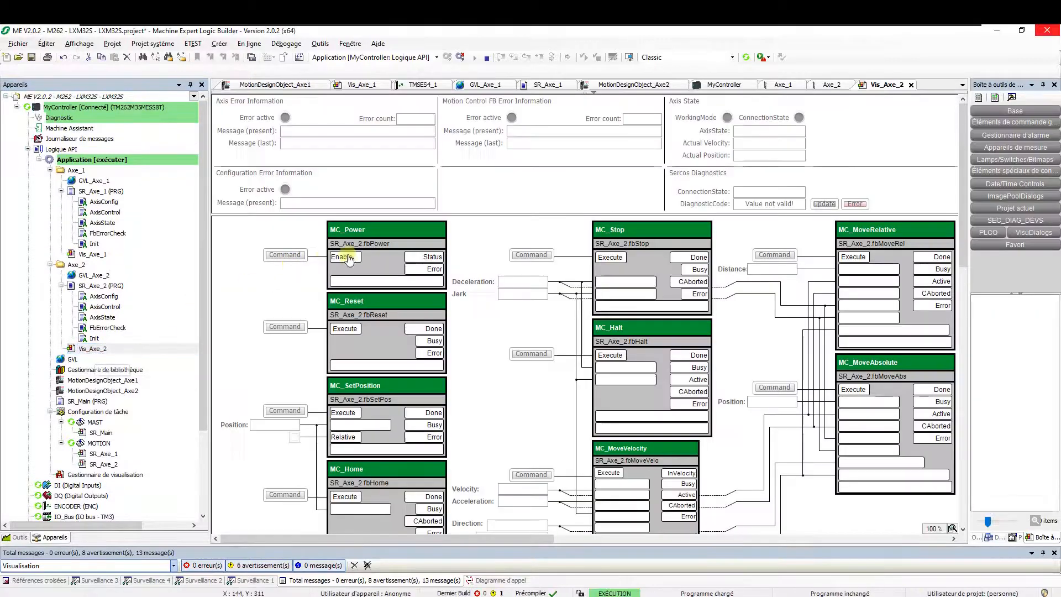
left_click(278, 258)
scroll(276, 276, "down", 2)
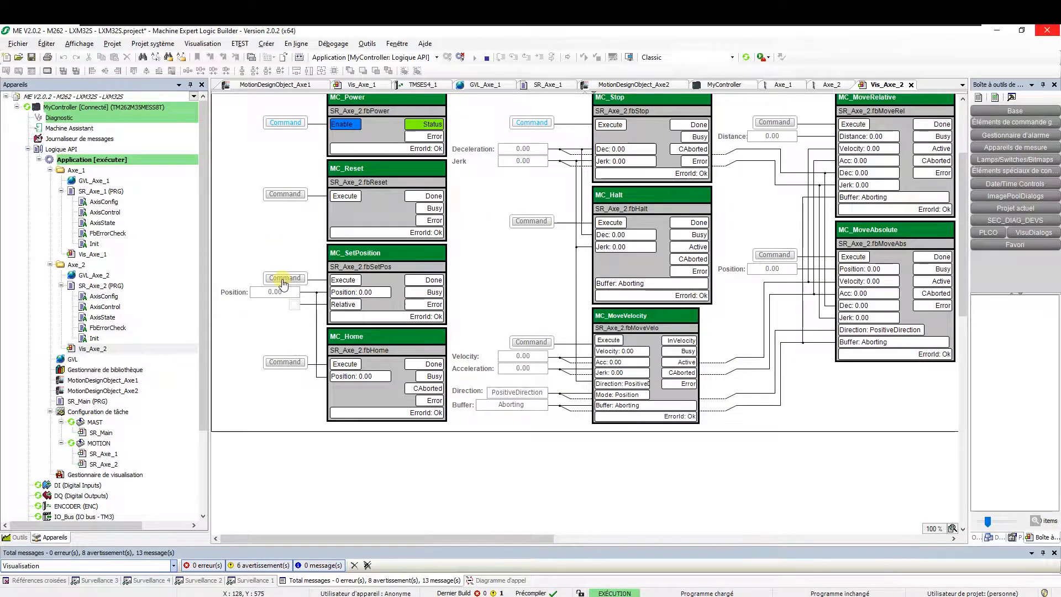
scroll(481, 277, "up", 2)
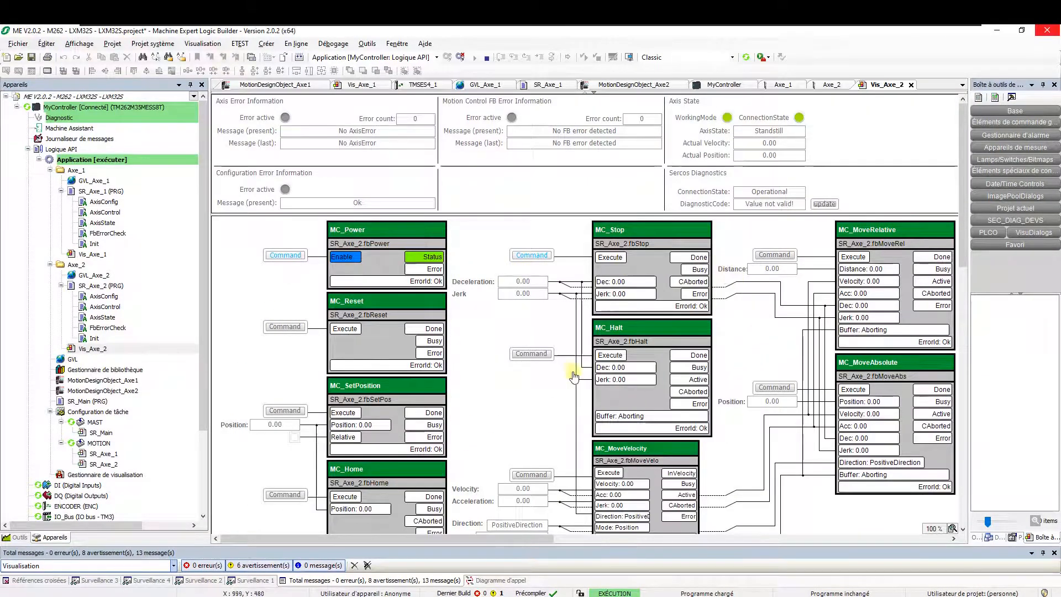
Set the axis 2 MC_MoveVelocity velocity and acceleration to 45, and execute the movement
left_click(531, 493)
type("45")
key("Return")
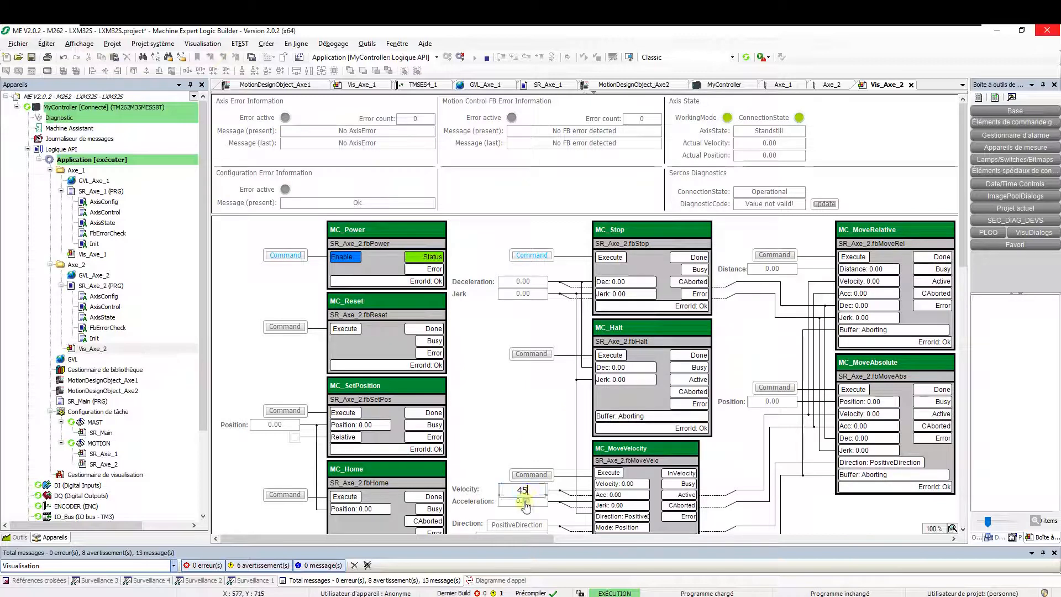
left_click(528, 502)
type("45")
key("Return")
left_click(531, 475)
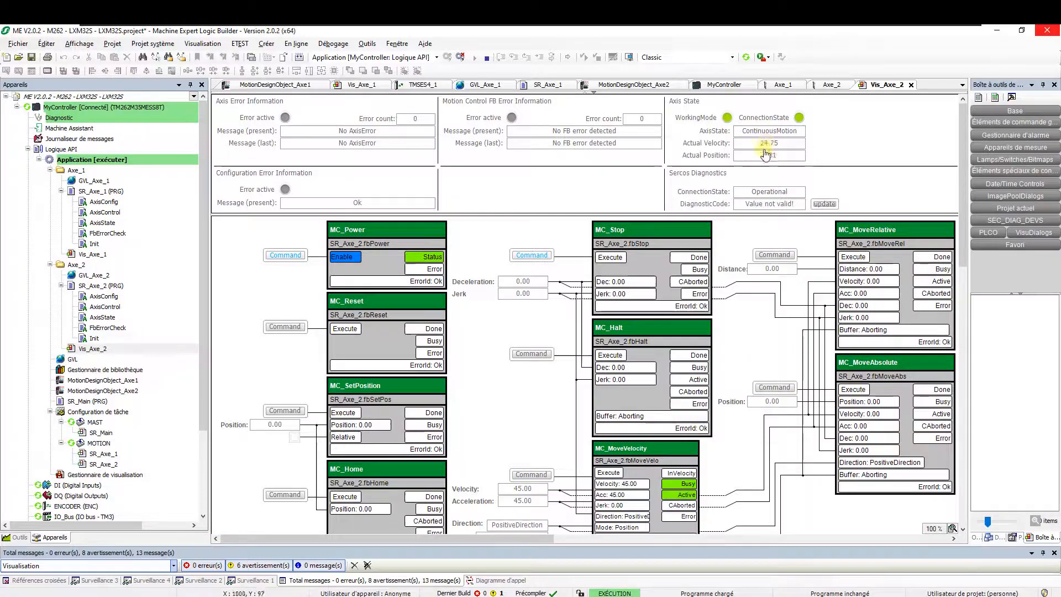
View the rotating axis in MotionDesignObject_Axe2, and return to Vis_Axe_2 to stop axis 2 with MC_Stop
left_click(827, 86)
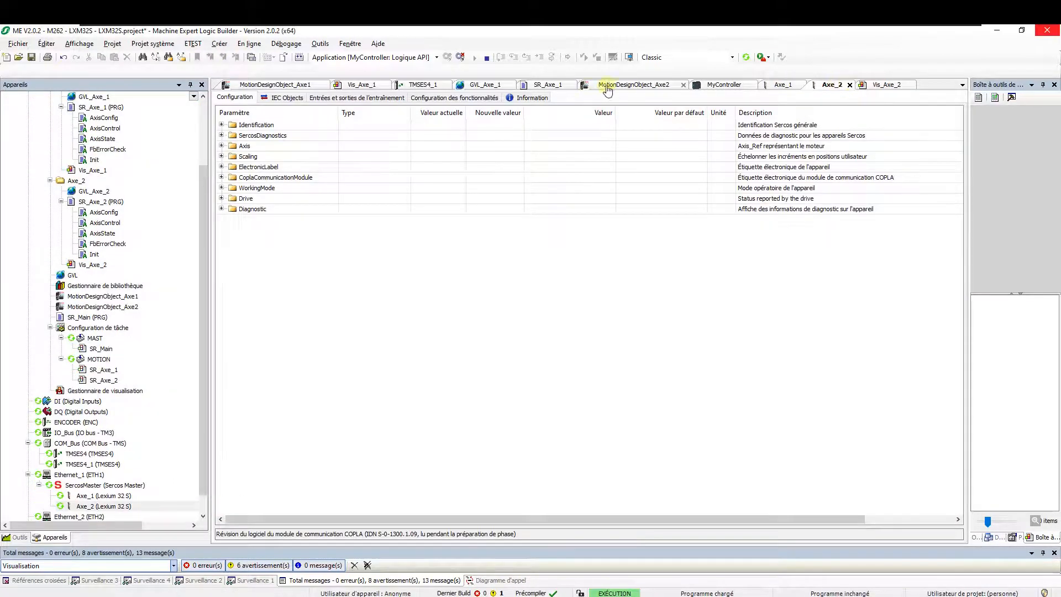
left_click(608, 87)
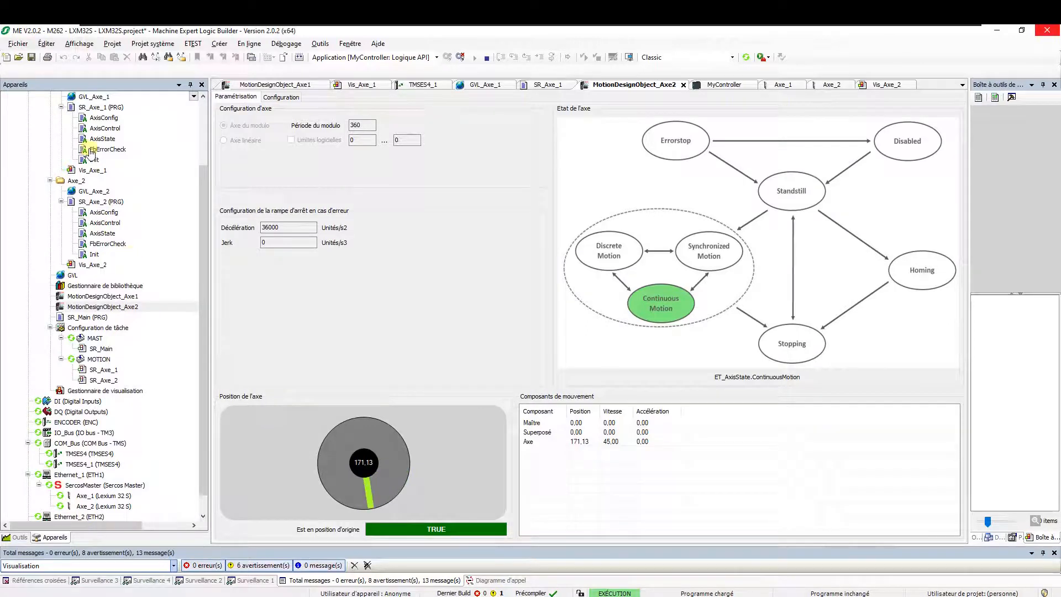
left_click(103, 117)
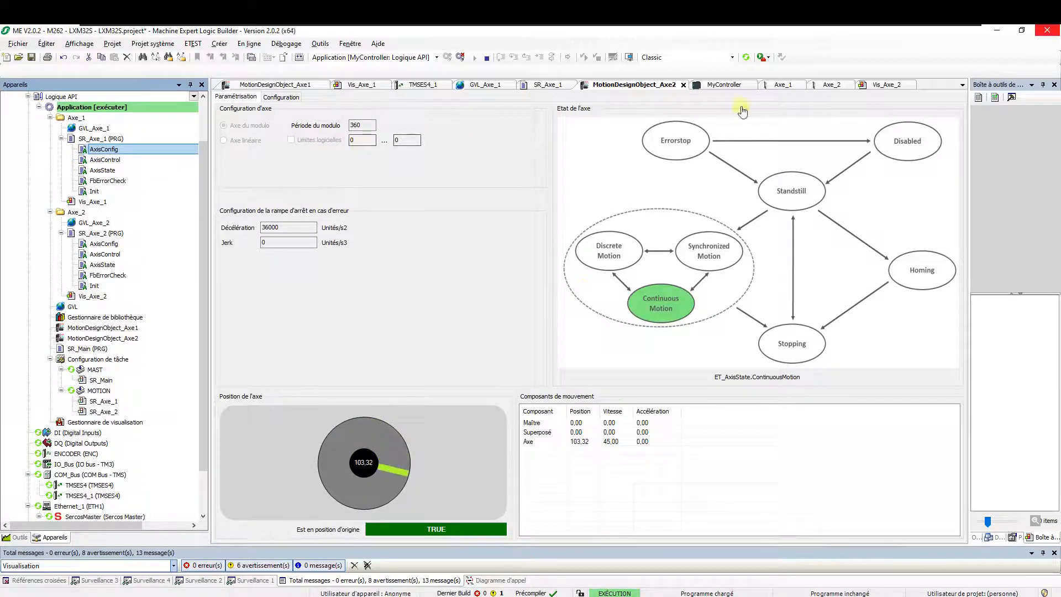
left_click(883, 84)
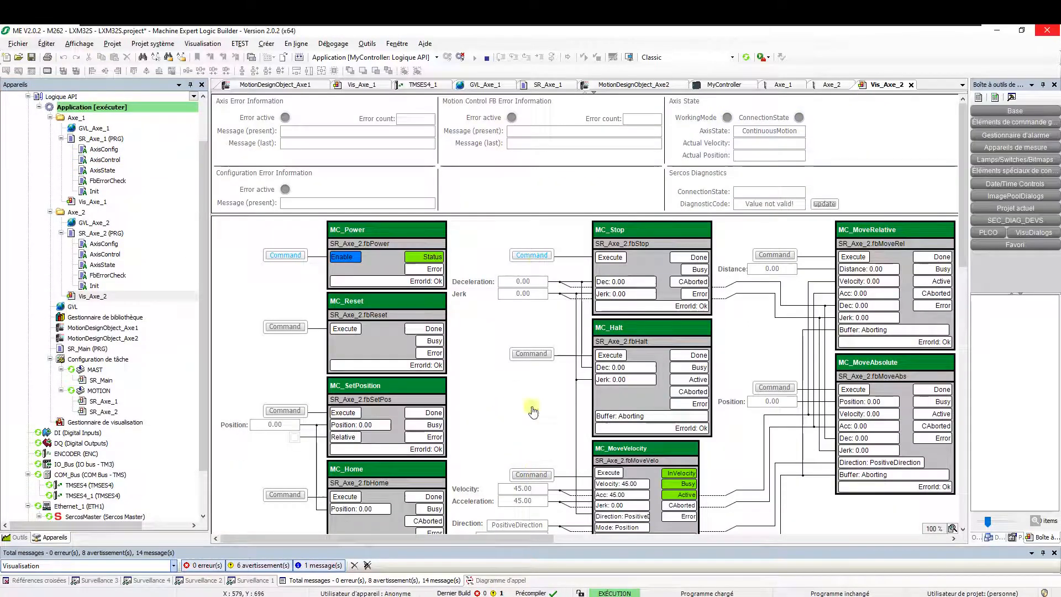
Open the library manager (Gestionnaire de bibliothèque) and display the contents of the PLCopen MC part 1 library
scroll(130, 463, "down", 1)
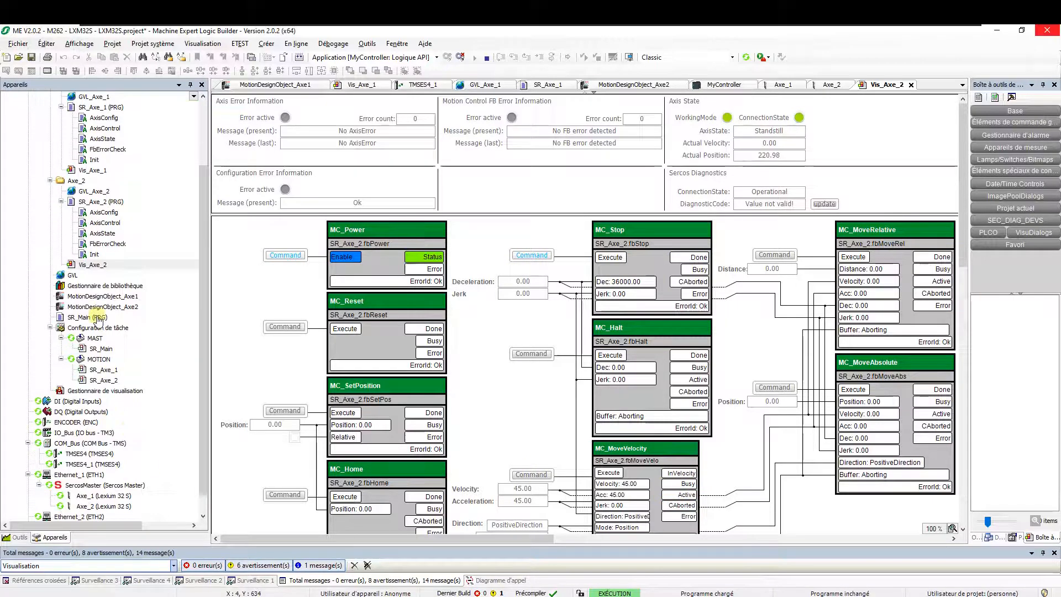
left_click(105, 286)
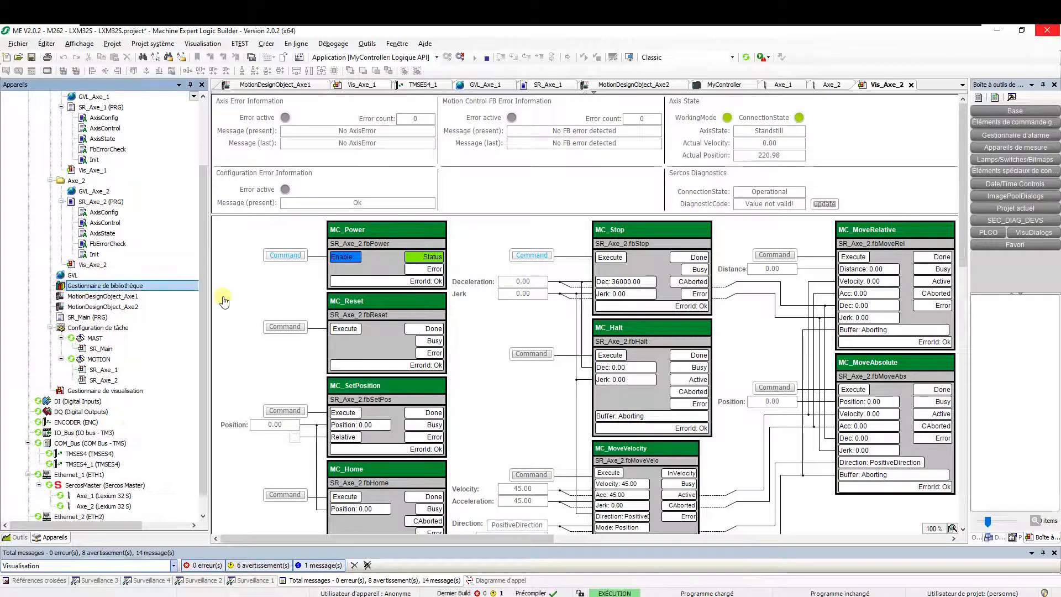
double_click(110, 285)
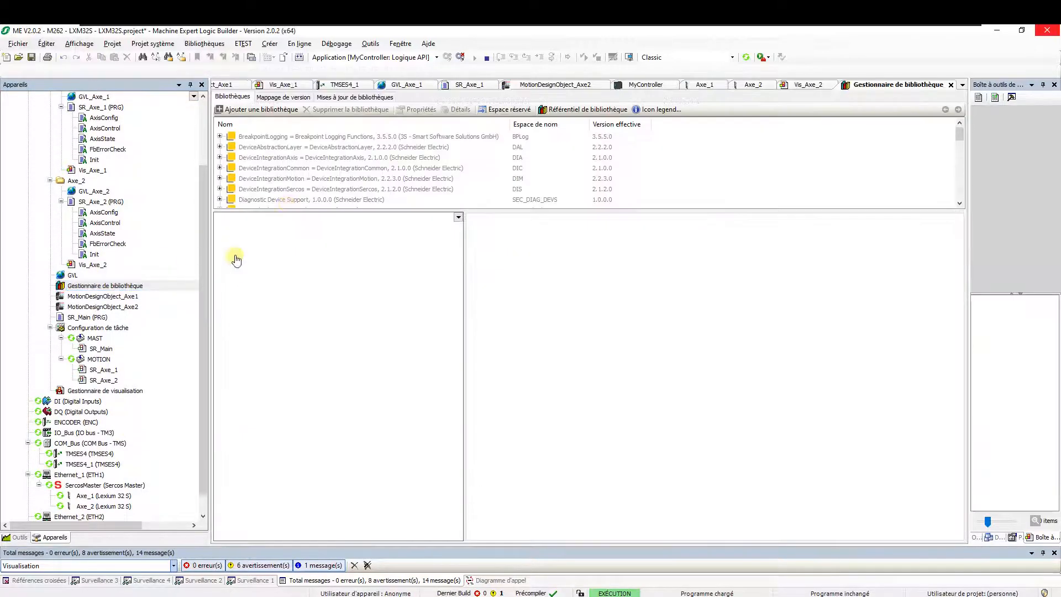
left_click_drag(288, 214, 282, 426)
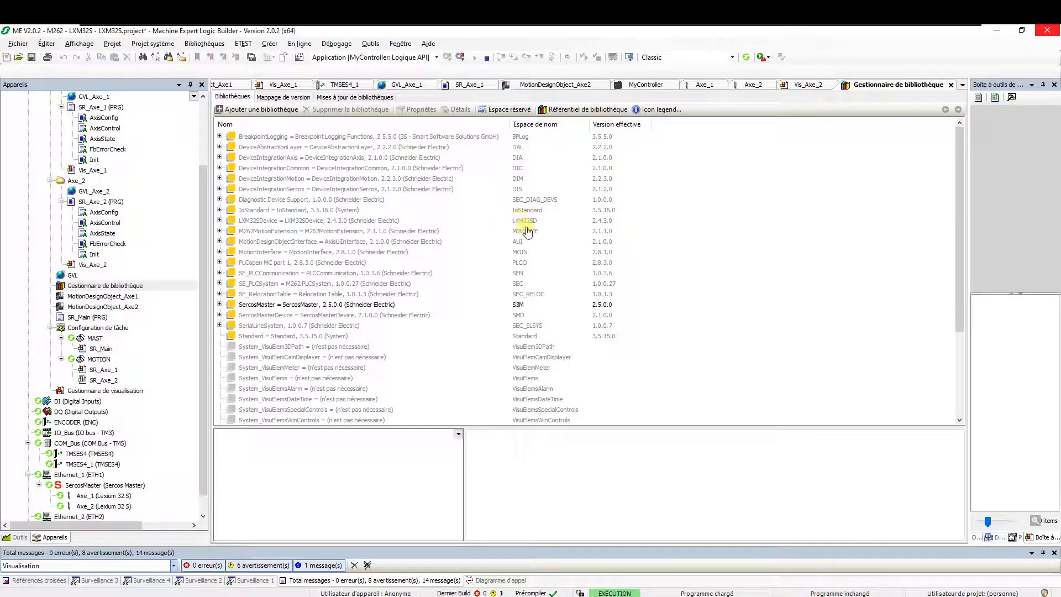
left_click(387, 264)
left_click(219, 263)
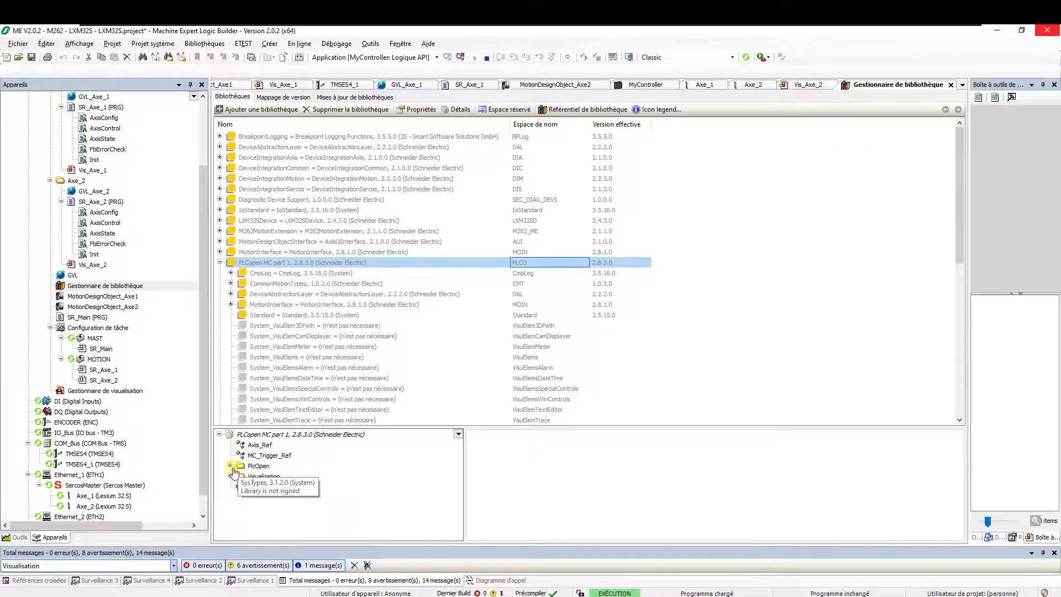
left_click_drag(259, 428, 260, 233)
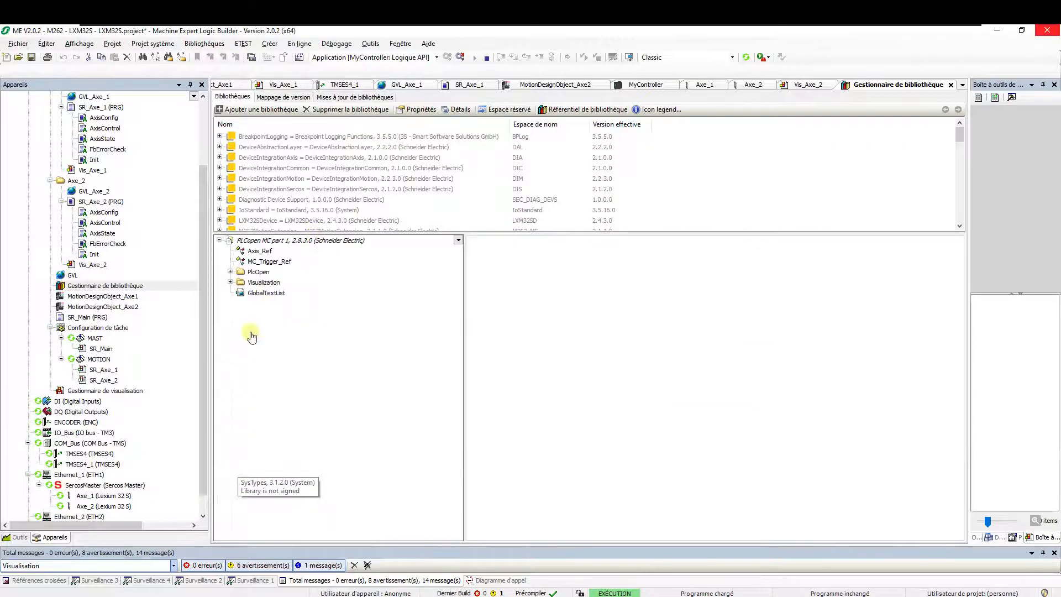
Expand the library's PlcOpen and Motion folders to list the MultiAxis and SingleAxis function blocks
left_click(231, 273)
left_click(241, 377)
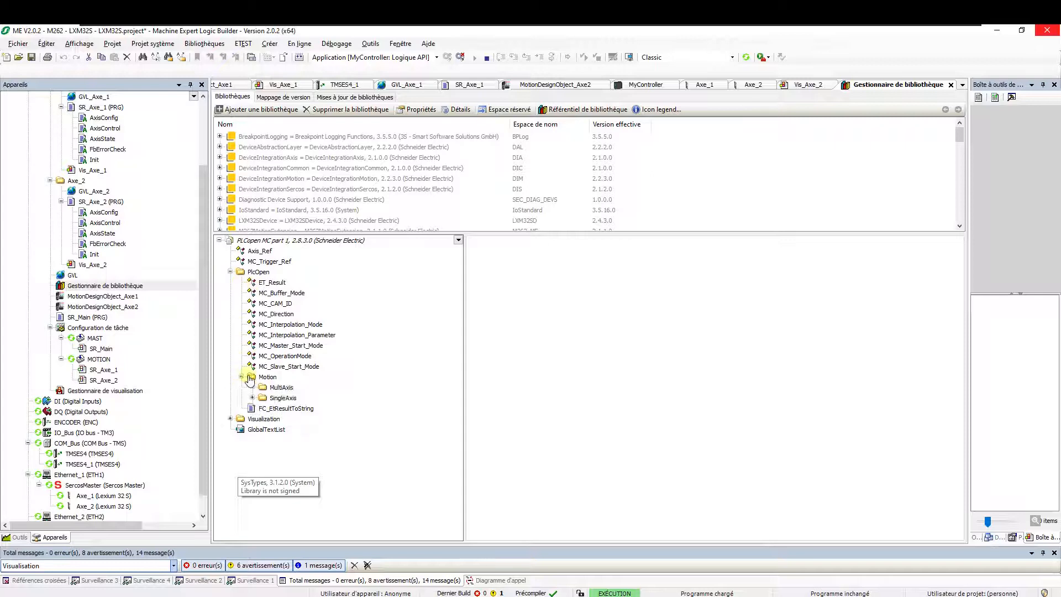
left_click(252, 398)
left_click(252, 387)
scroll(342, 370, "down", 3)
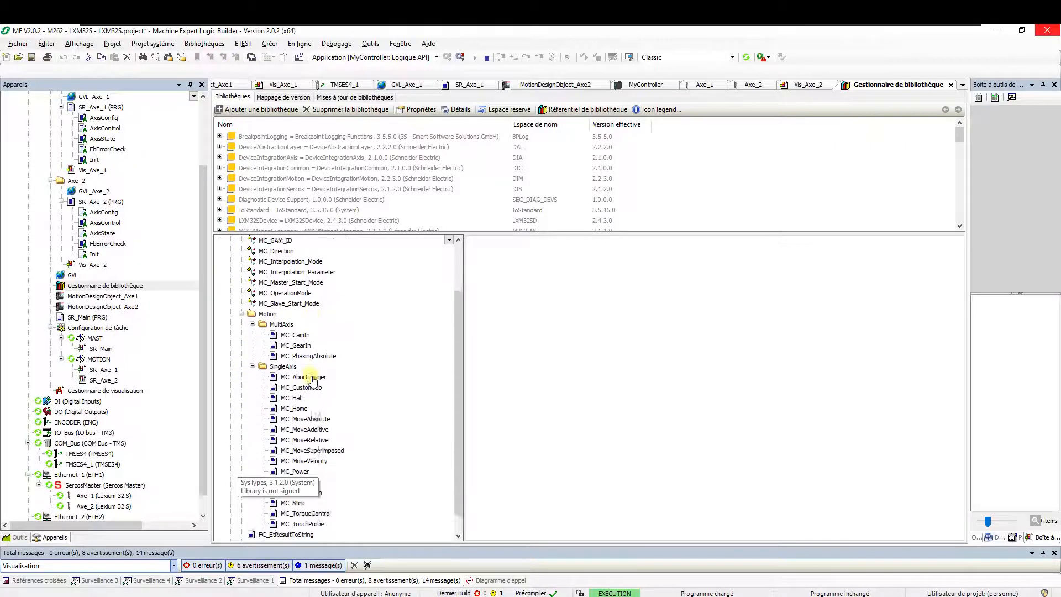
Examine the inputs and outputs of the SingleAxis blocks MC_Halt, MC_MoveAbsolute, MC_MoveRelative and MC_MoveVelocity
left_click(297, 378)
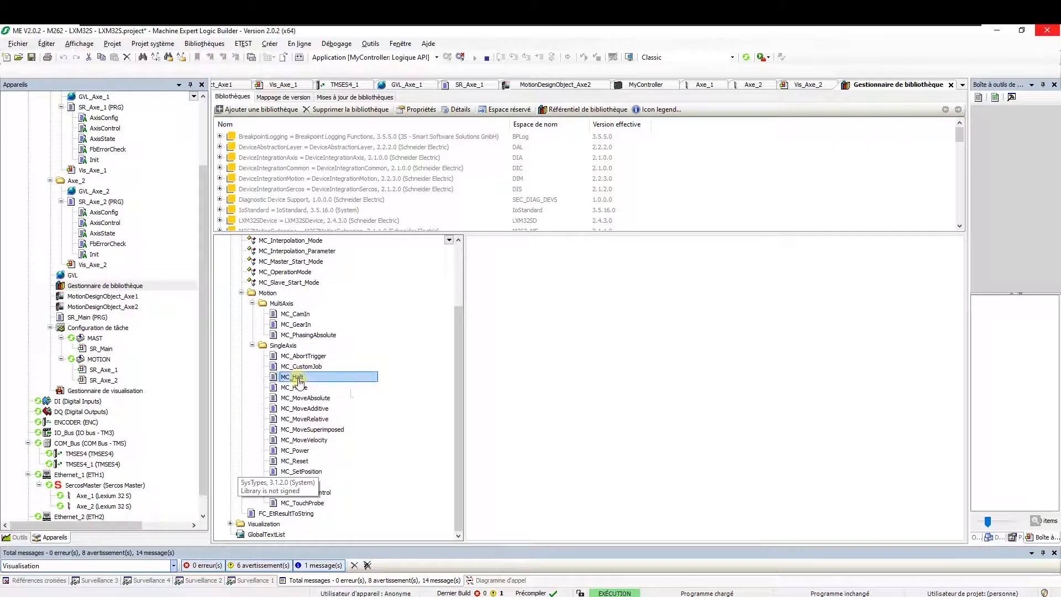
left_click(306, 398)
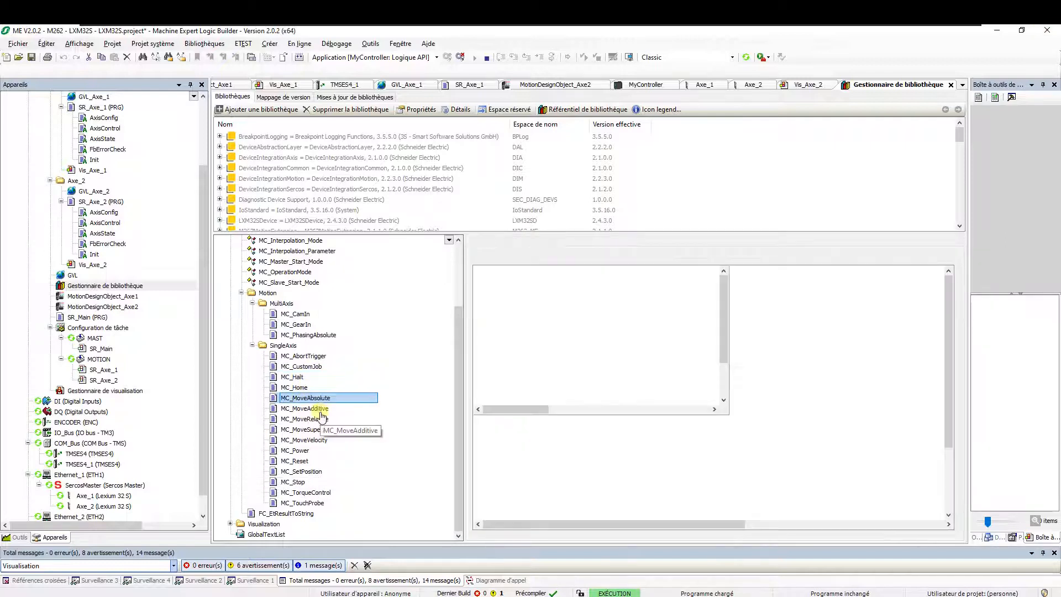
left_click(309, 418)
left_click(315, 440)
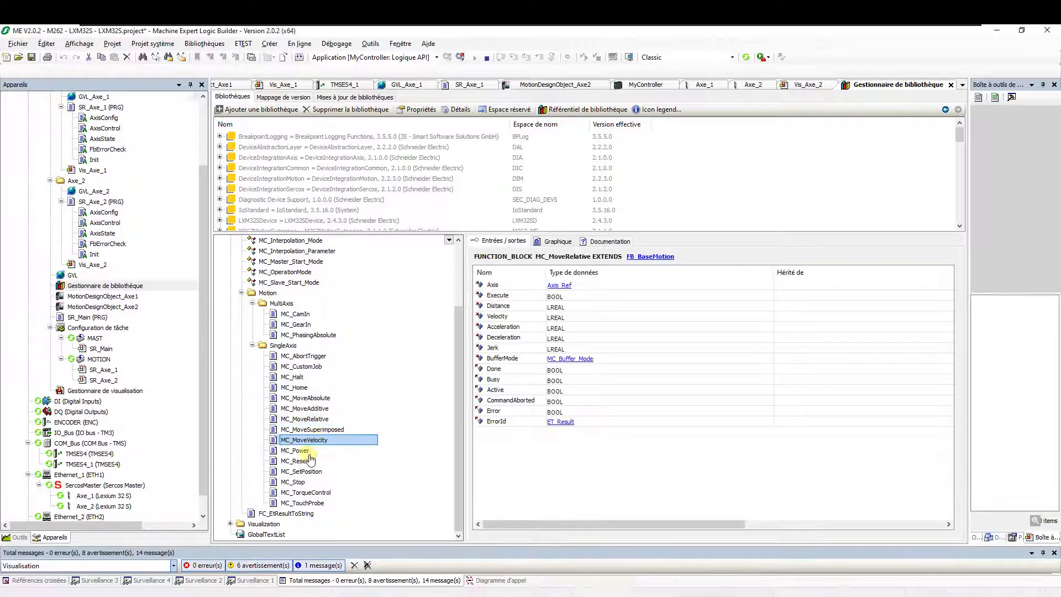
Examine the inputs and outputs of MC_Power, MC_Reset, MC_SetPosition, MC_Stop, MC_TorqueControl, MC_TouchProbe, MC_MoveSuperimposed and MC_MoveAdditive
left_click(308, 451)
left_click(305, 461)
left_click(308, 472)
left_click(307, 483)
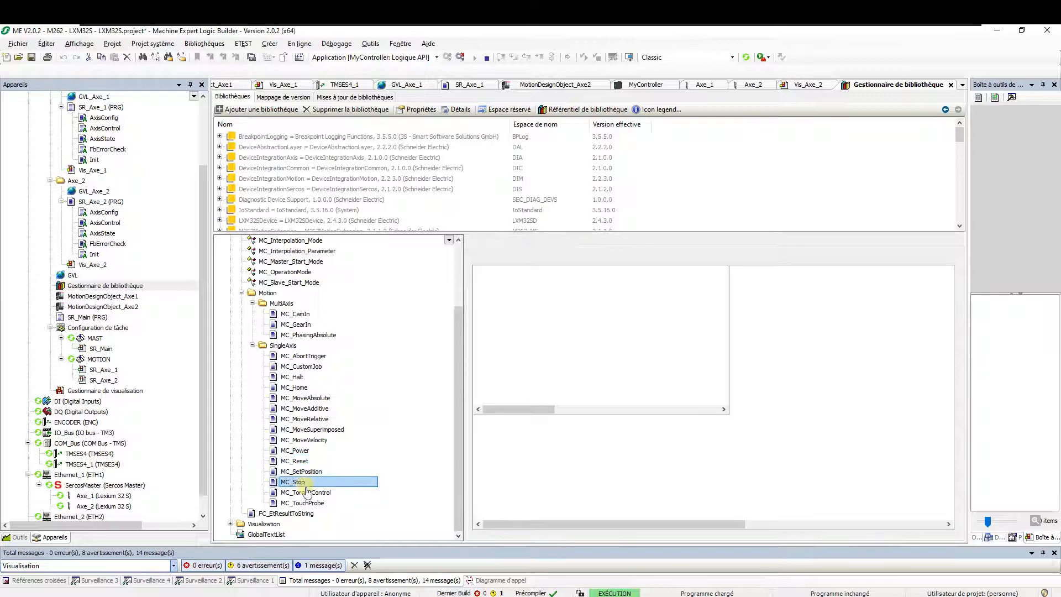
left_click(310, 492)
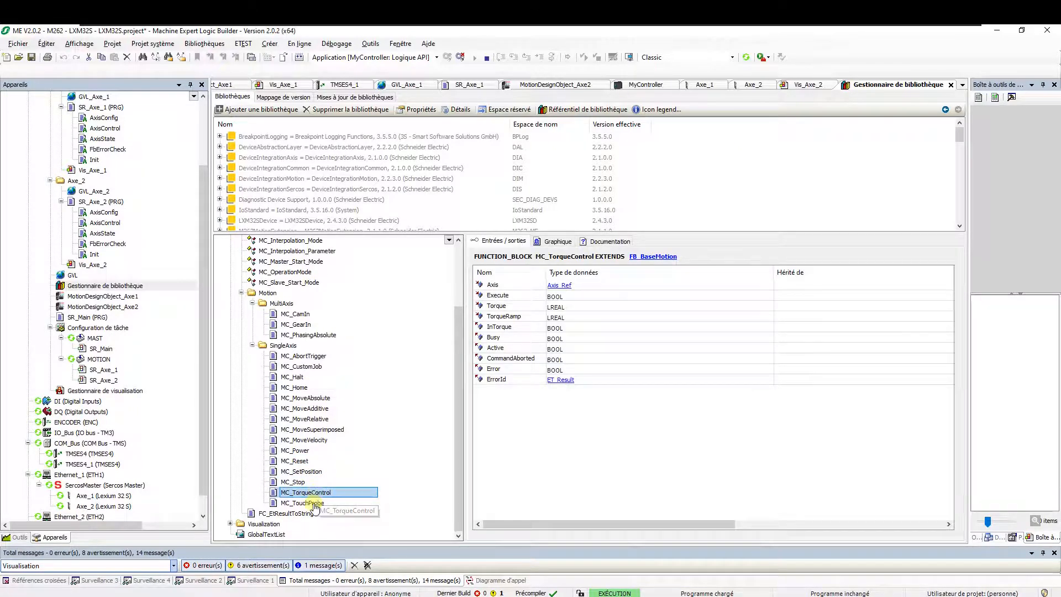
left_click(309, 503)
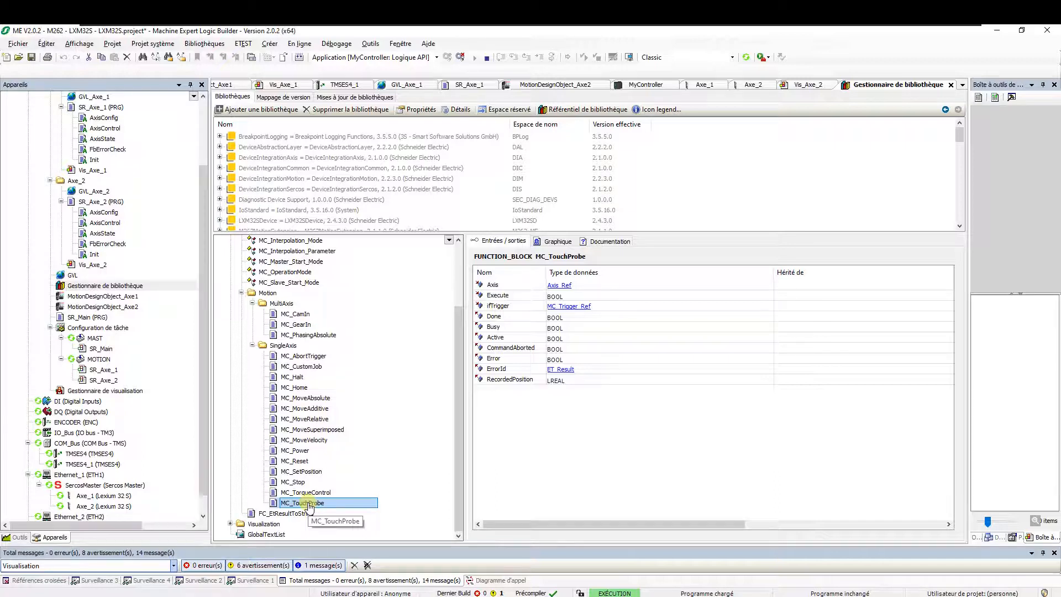
left_click(309, 430)
left_click(310, 409)
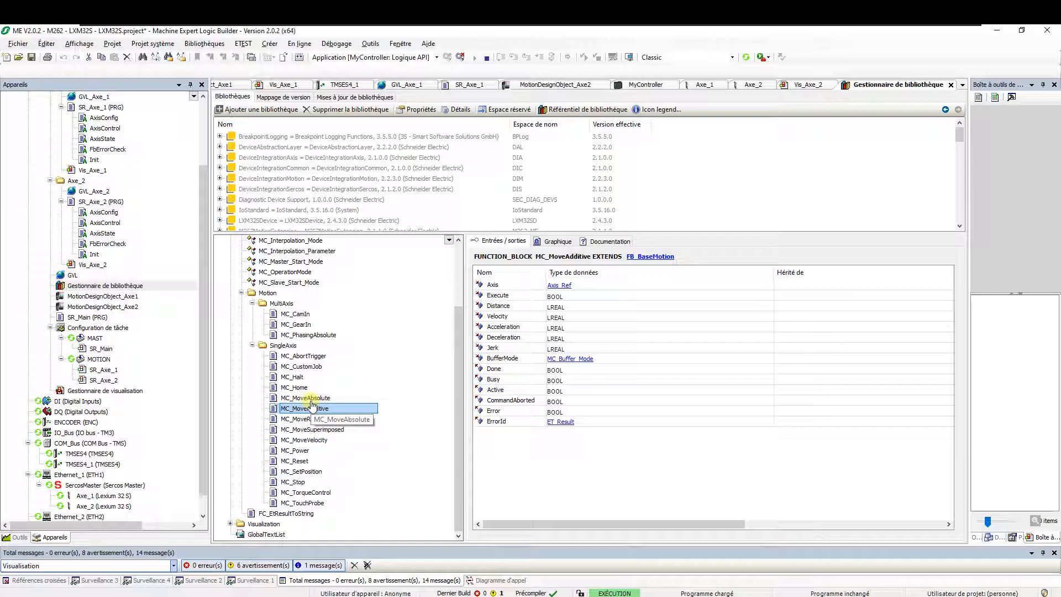
Examine the inputs and outputs of the MultiAxis blocks MC_CamIn, MC_GearIn and MC_PhasingAbsolute
left_click(299, 315)
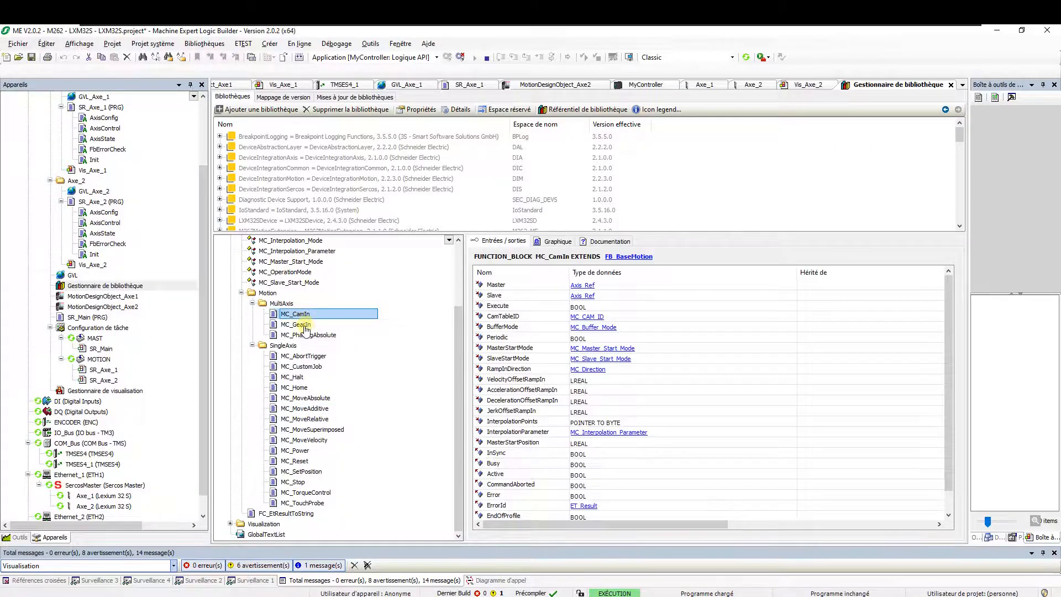
left_click(305, 326)
left_click(317, 336)
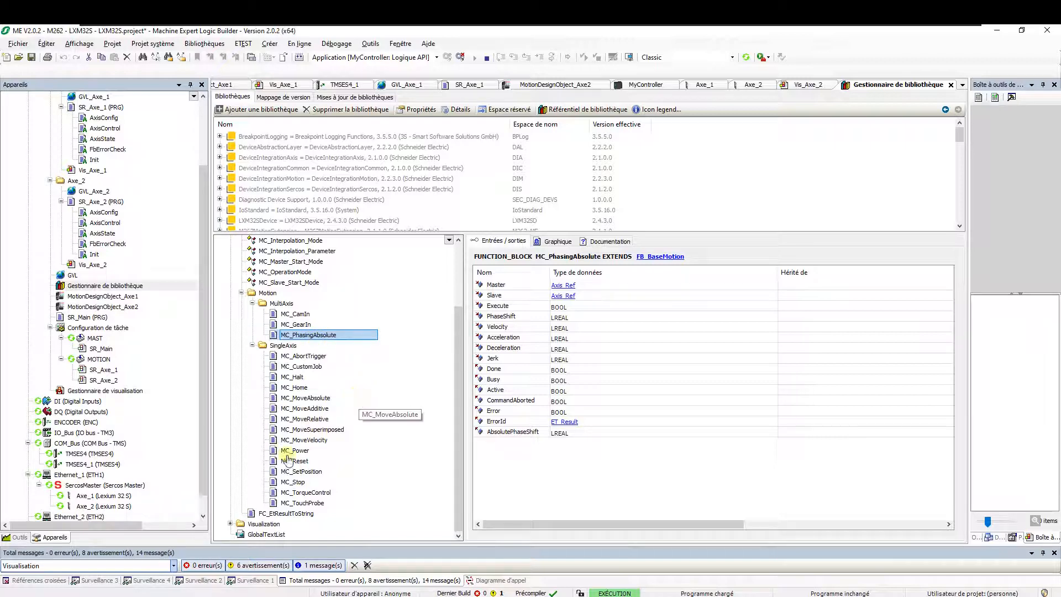
Expand the library's Visualization folder, view the MC_AbortTrigger interface, and display the graphical view of the MC_CamIn visualization
left_click(230, 523)
scroll(282, 498, "down", 6)
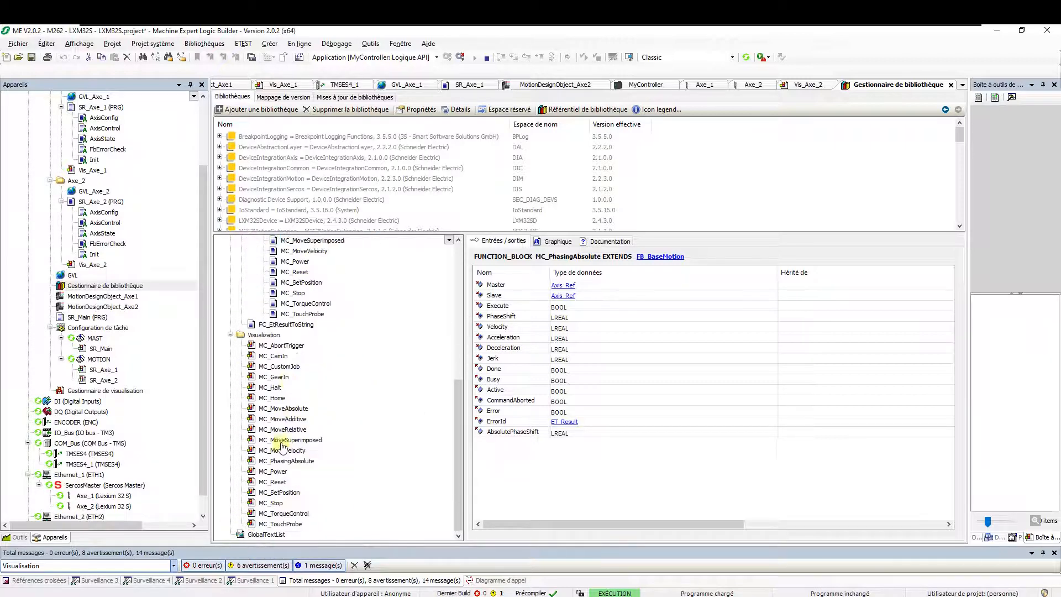
left_click(280, 345)
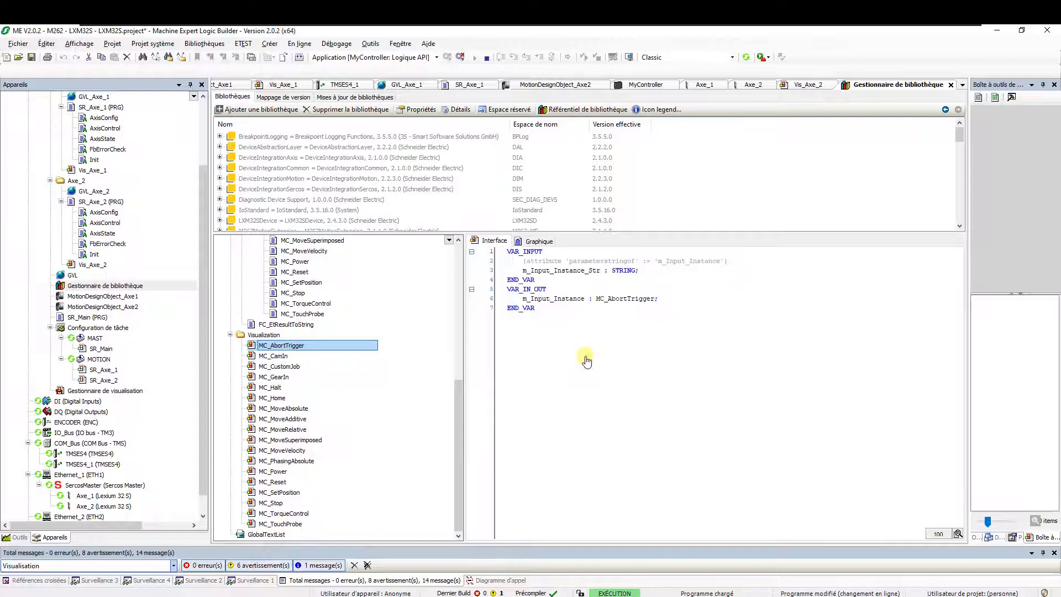
left_click(278, 359)
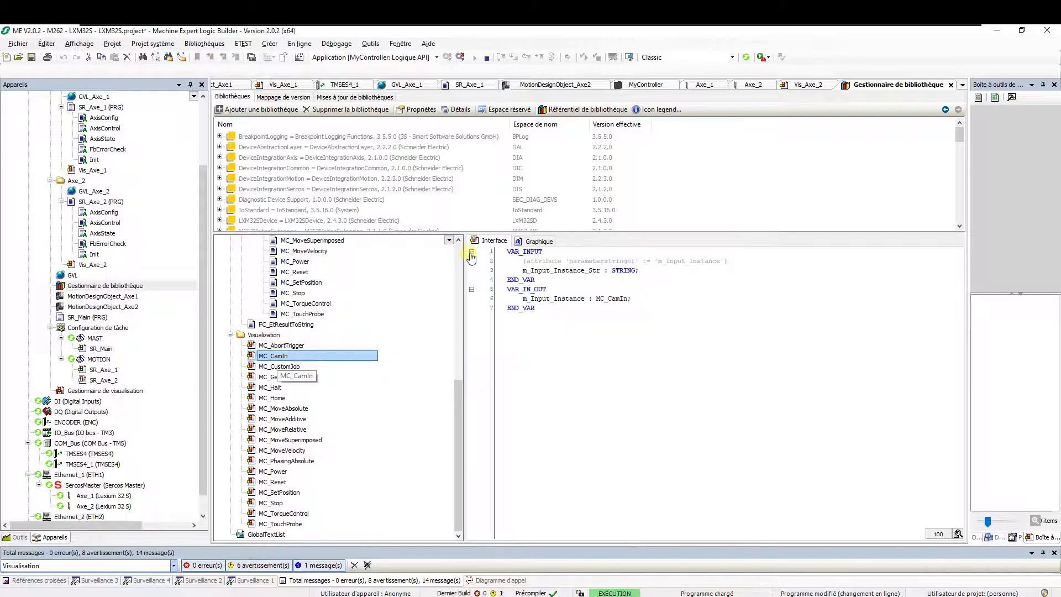
left_click(528, 242)
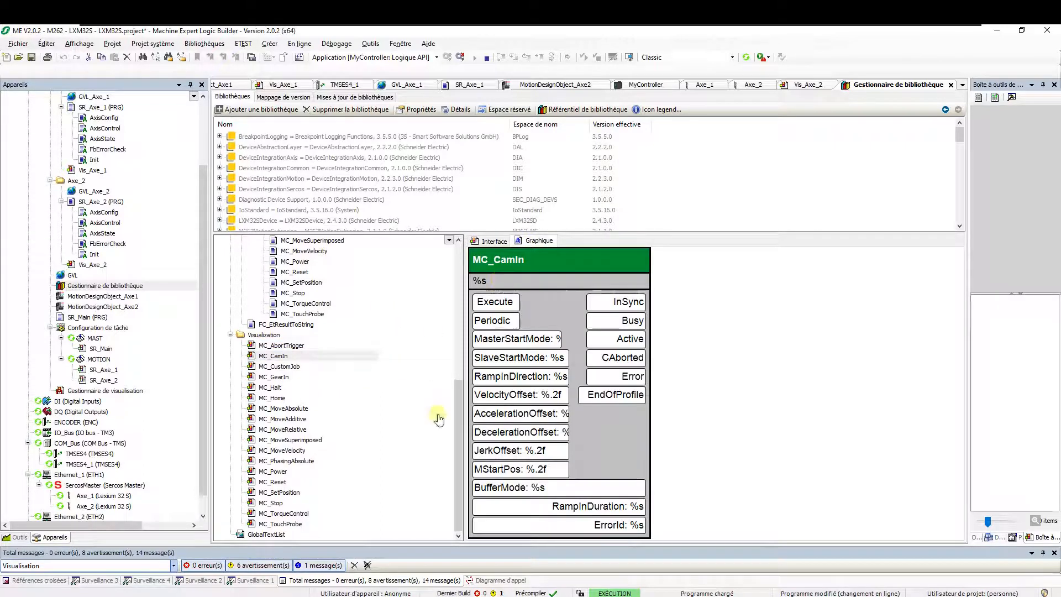
Log out of the controller and open the Vis_Axe_1 visualization in the editor
left_click(466, 62)
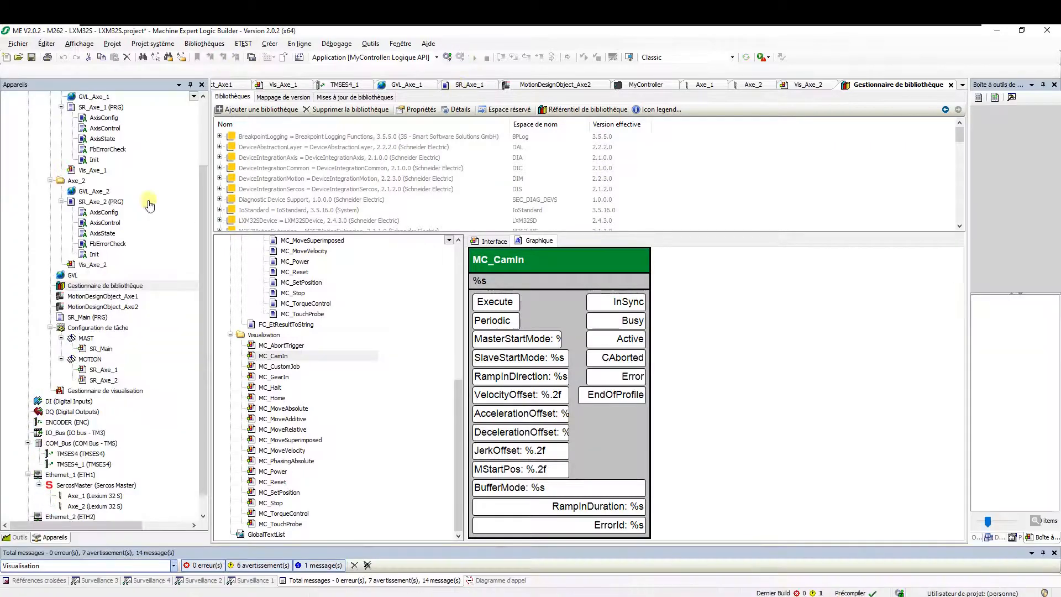
double_click(91, 171)
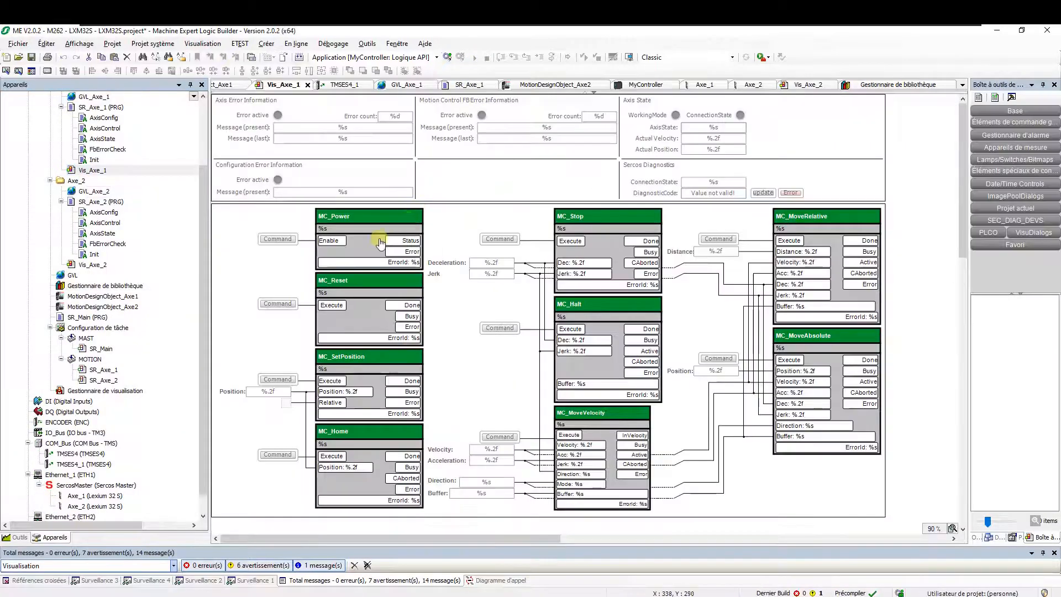
Move the MC_Power block slightly to the right in Vis_Axe_1, undo the move, and clear the selection
left_click(383, 222)
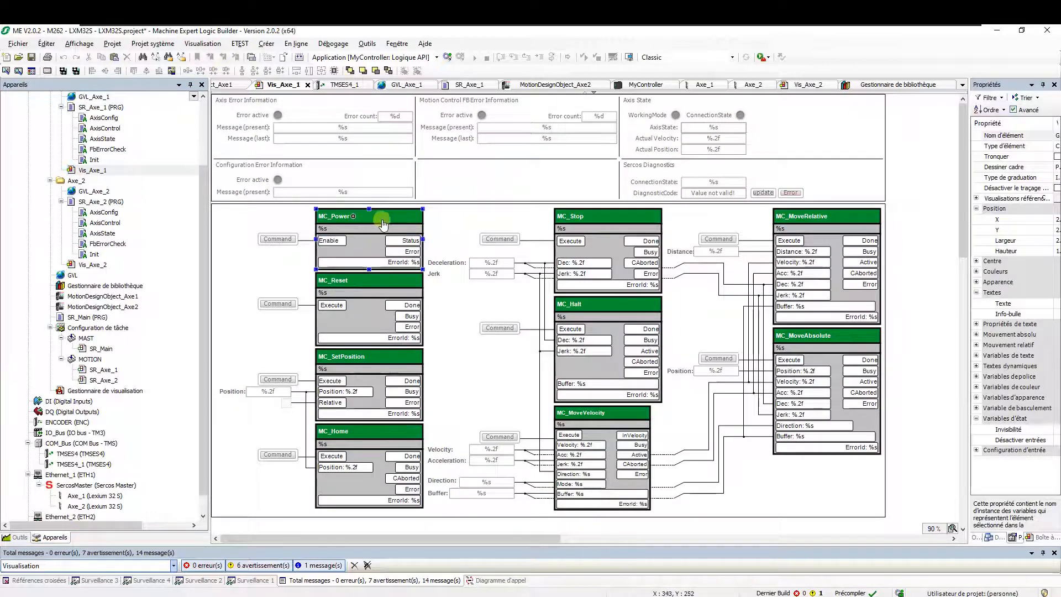
left_click_drag(383, 222, 397, 228)
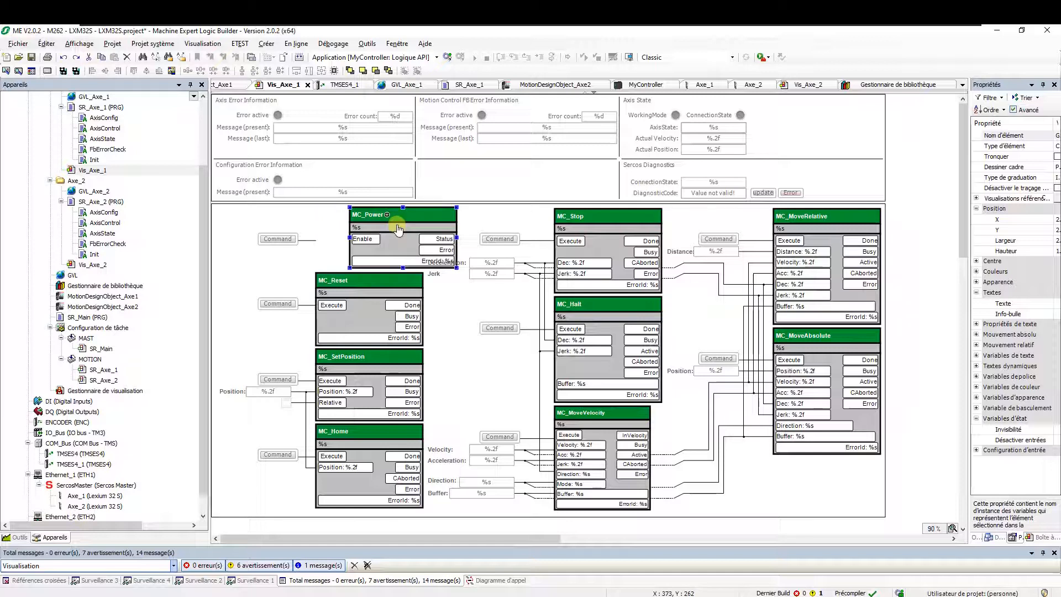
key("ctrl+z")
left_click(443, 218)
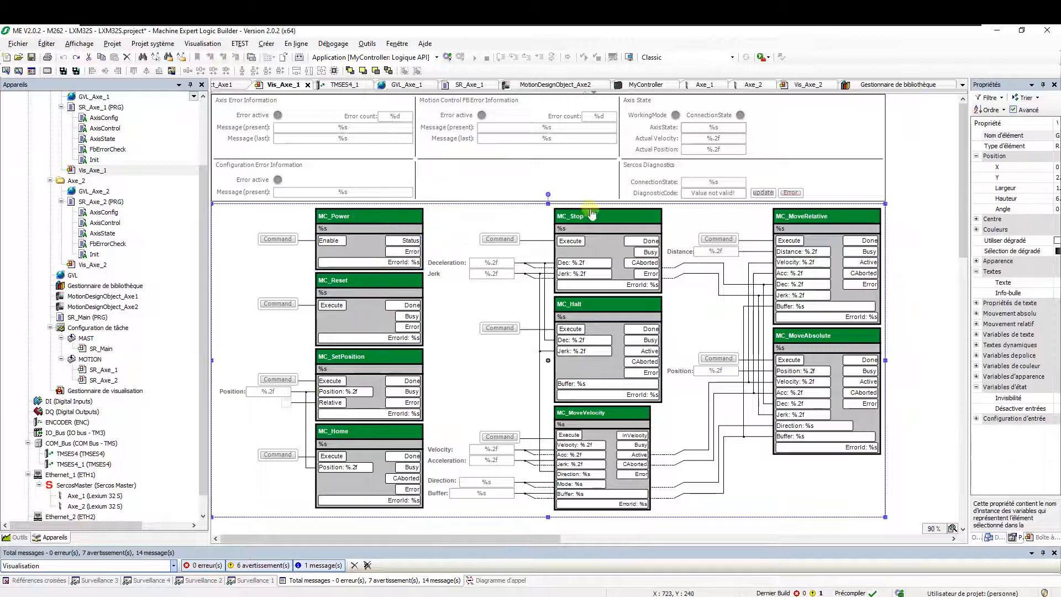
left_click(913, 205)
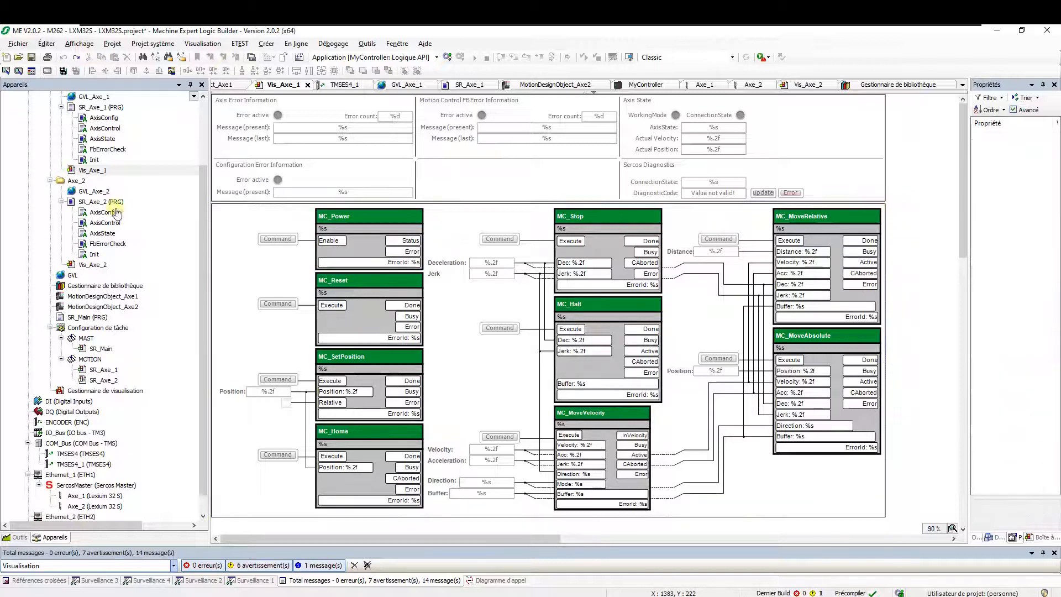